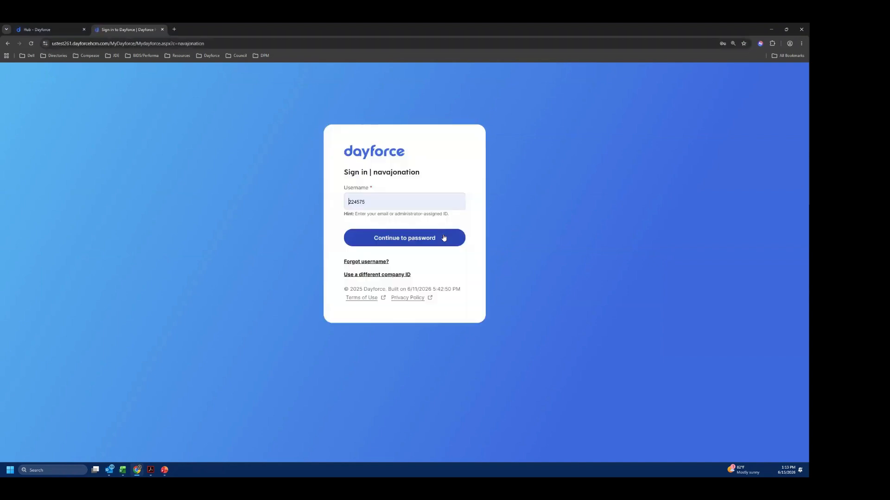
- Try to sign in to the navajonation company with the prefilled username and saved password
{"action": "left_click", "coordinate": [444, 238]}
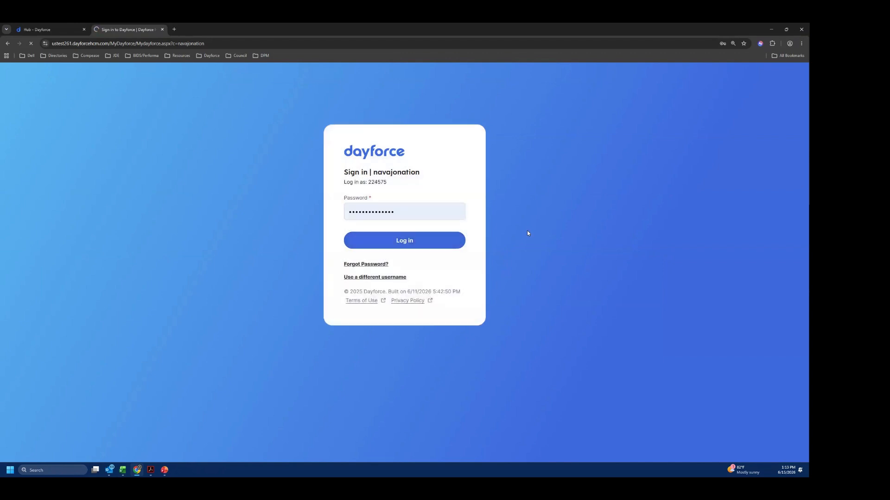
{"action": "left_click", "coordinate": [429, 239]}
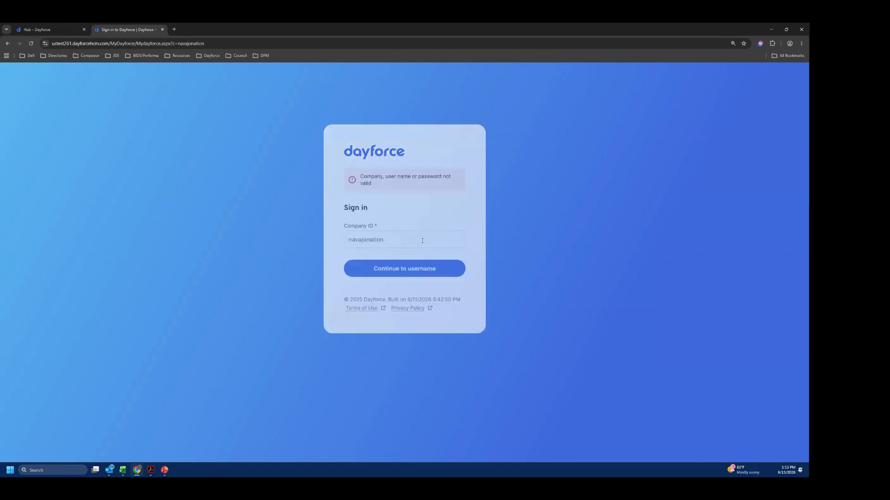
- Submit the company ID navajonation and the prefilled username to reach the password entry
{"action": "left_click", "coordinate": [396, 245]}
{"action": "left_click", "coordinate": [368, 269]}
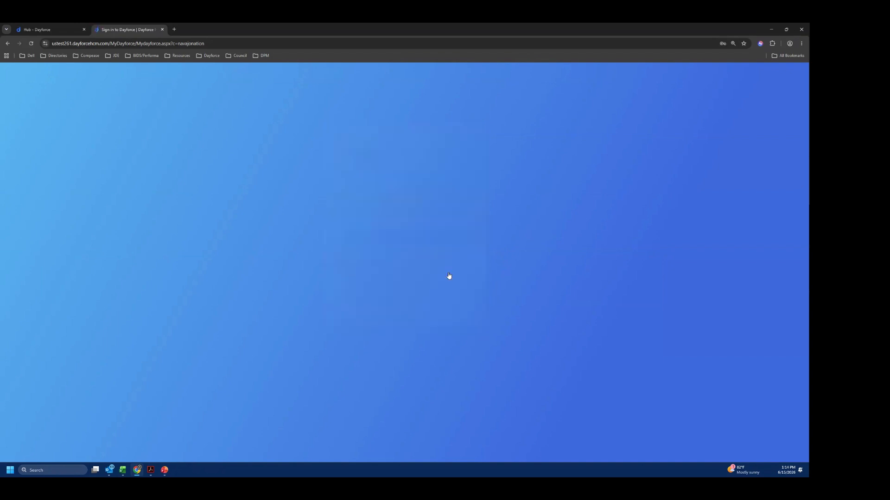
{"action": "left_click", "coordinate": [406, 243]}
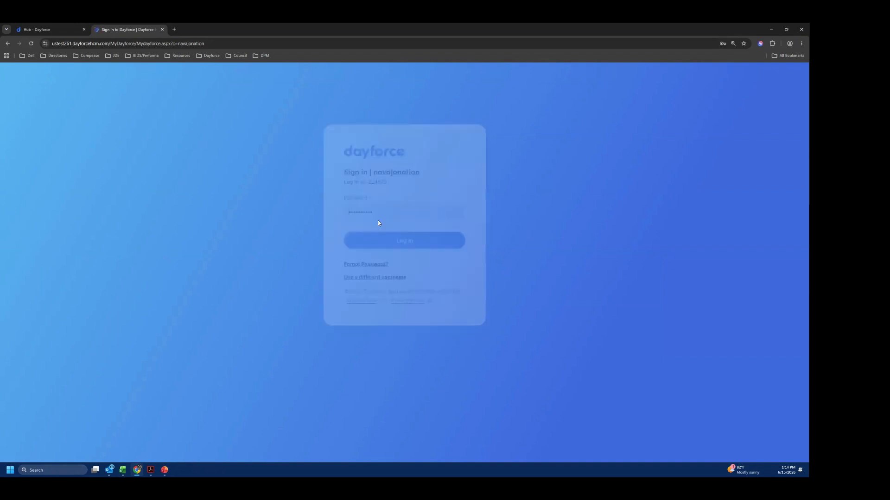
- Replace the saved password with the correct account password and log in
{"action": "left_click_drag", "start_coordinate": [382, 213], "coordinate": [281, 217]}
{"action": "key", "text": "shift+Tab"}
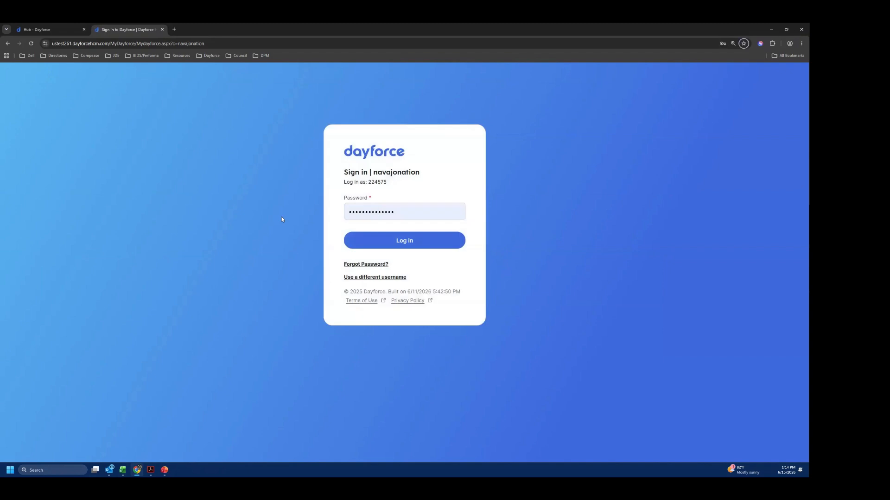
{"action": "key", "text": "Tab"}
{"action": "type", "text": "••••••••••"}
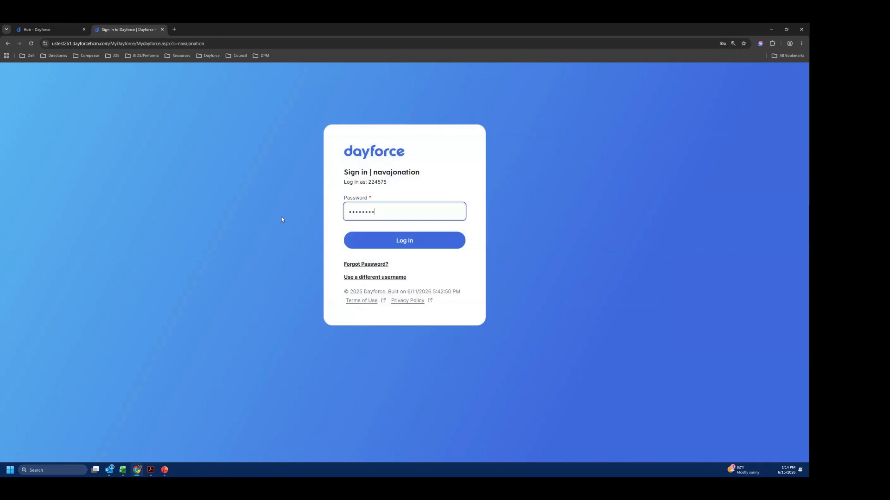
{"action": "key", "text": "BackSpace"}
{"action": "key", "text": "BackSpace"}
{"action": "key", "text": "BackSpace"}
{"action": "key", "text": "BackSpace"}
{"action": "key", "text": "BackSpace"}
{"action": "key", "text": "BackSpace"}
{"action": "key", "text": "BackSpace"}
{"action": "key", "text": "BackSpace"}
{"action": "key", "text": "BackSpace"}
{"action": "key", "text": "BackSpace"}
{"action": "type", "text": "•••••••••••"}
{"action": "key", "text": "Return"}
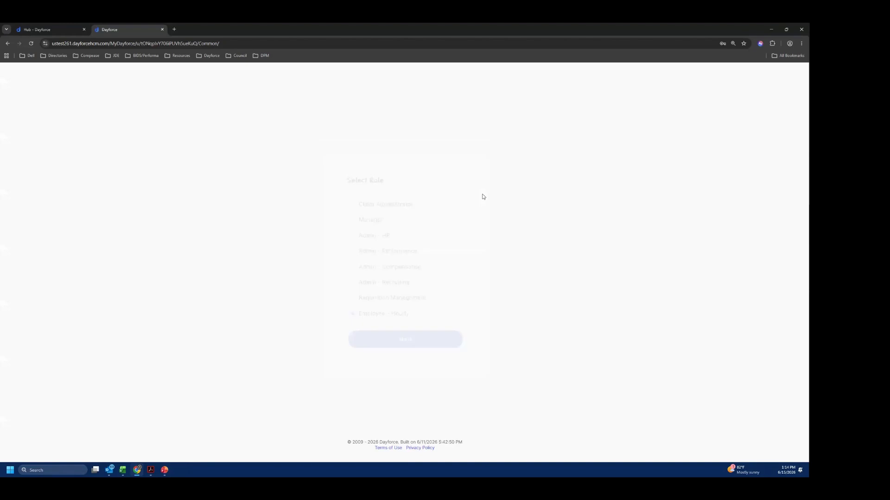
- Enter with the Manager role and open the profile of the employee listed under My Team
{"action": "left_click", "coordinate": [352, 222]}
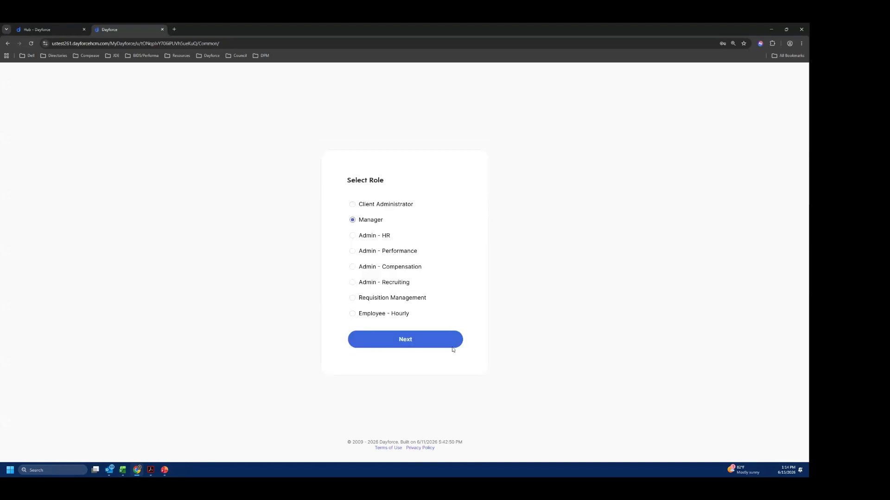
{"action": "left_click", "coordinate": [441, 345]}
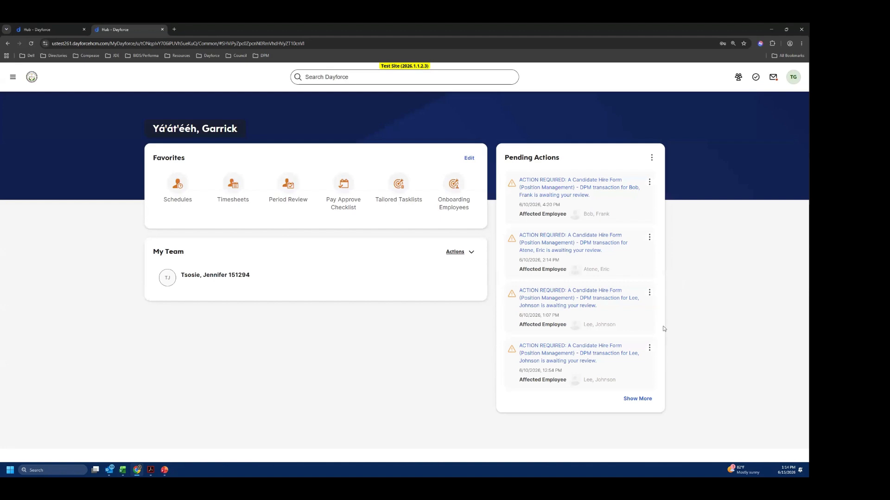
{"action": "scroll", "coordinate": [192, 409], "scroll_direction": "down", "scroll_amount": 1}
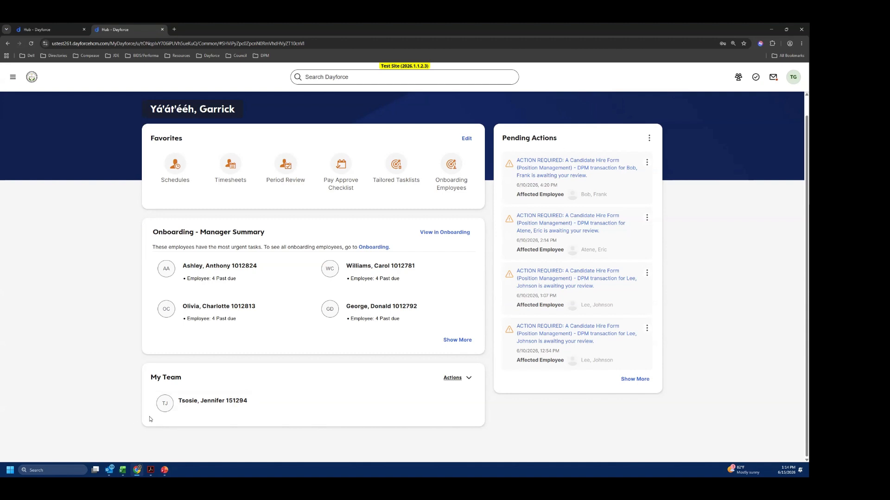
{"action": "left_click", "coordinate": [234, 402]}
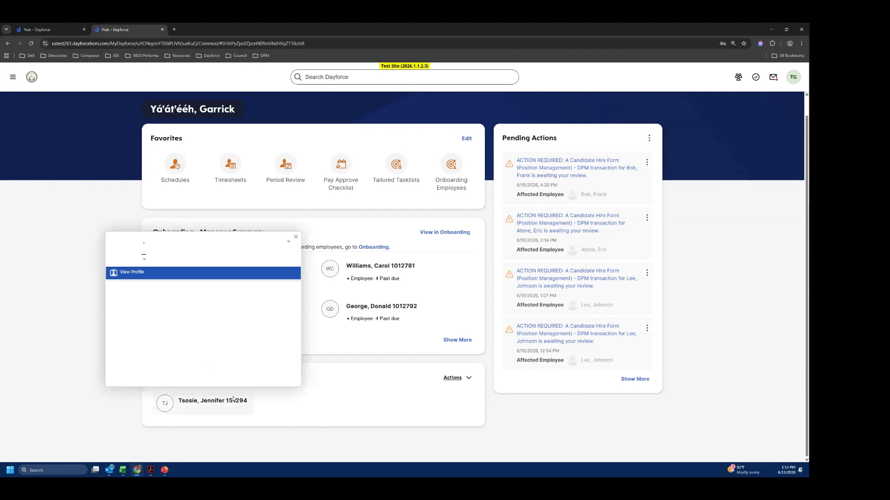
{"action": "left_click", "coordinate": [133, 275]}
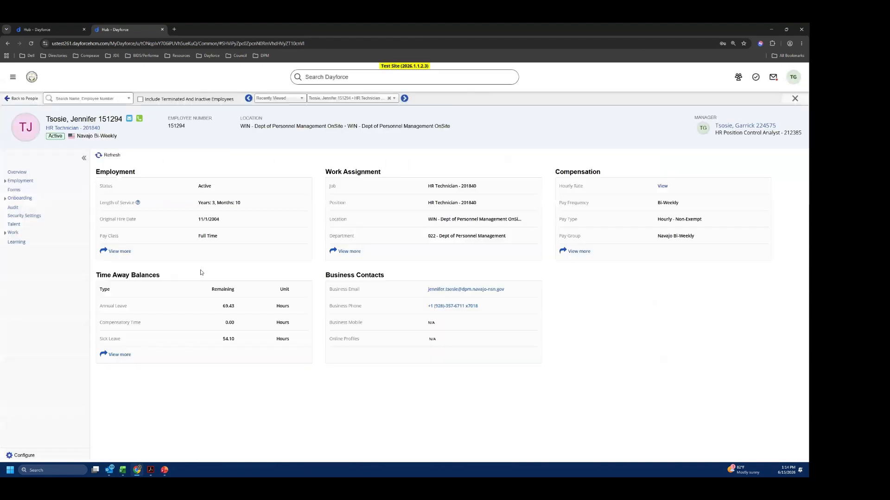
- Open the employee's Position Change Process form at its Position Change section
{"action": "left_click", "coordinate": [14, 191]}
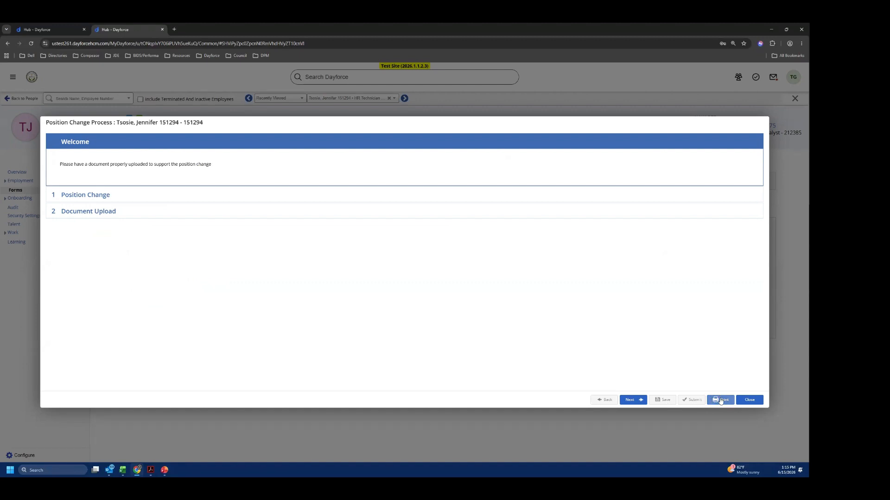
{"action": "left_click", "coordinate": [94, 196]}
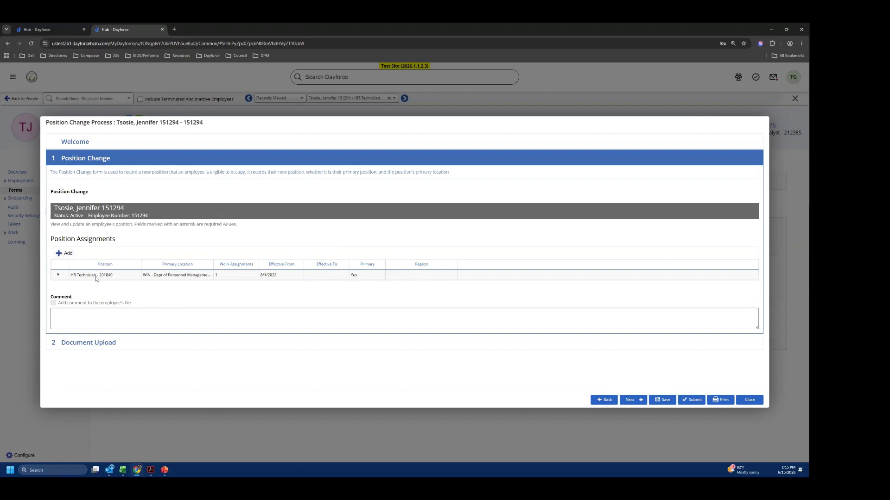
- Expand the existing HR Technician assignment and review its position information and work assignments
{"action": "left_click", "coordinate": [59, 276]}
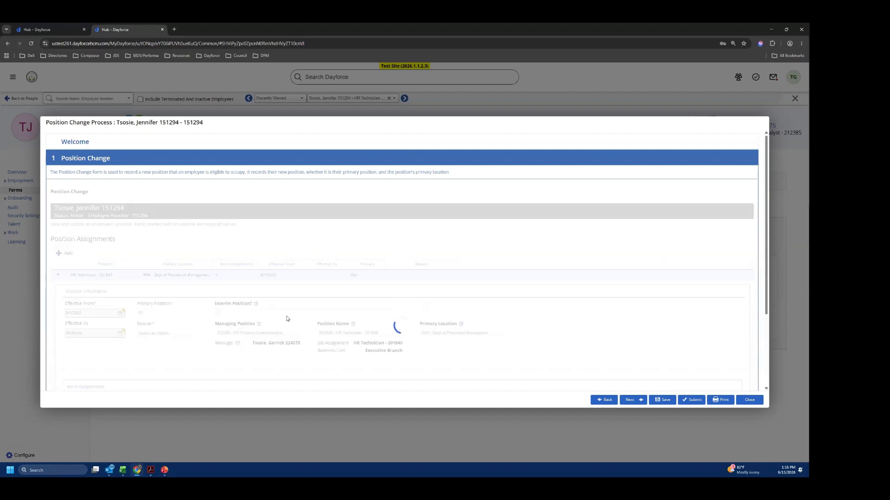
{"action": "scroll", "coordinate": [487, 333], "scroll_direction": "down", "scroll_amount": 1}
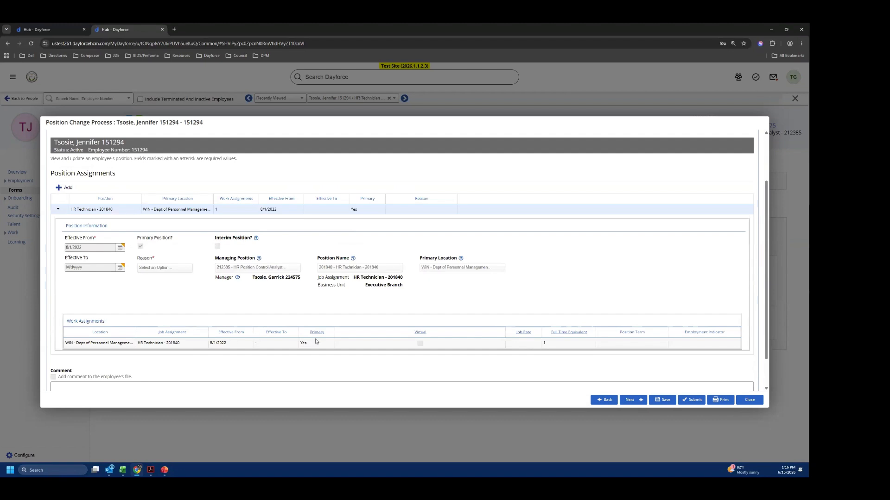
{"action": "mouse_move", "coordinate": [238, 279]}
{"action": "left_click", "coordinate": [59, 210]}
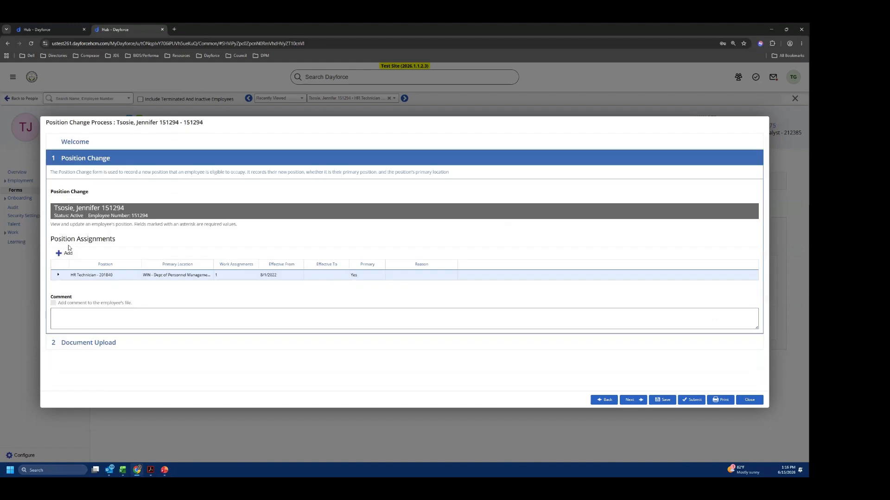
{"action": "left_click", "coordinate": [58, 275]}
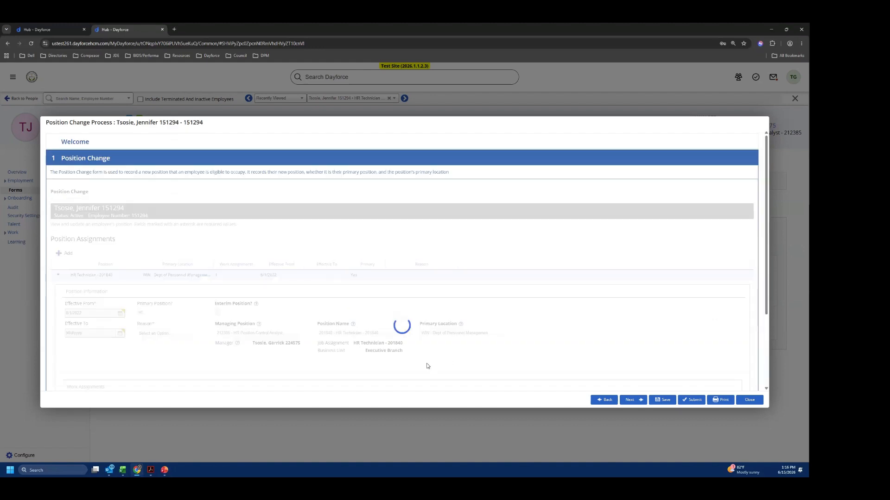
{"action": "scroll", "coordinate": [427, 366], "scroll_direction": "down", "scroll_amount": 1}
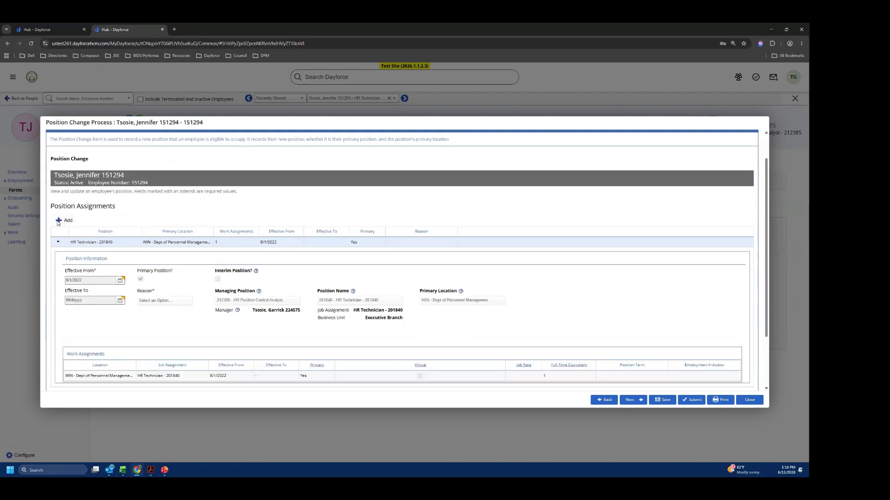
- Add a new position assignment with an effective-from date of 6/21/2026
{"action": "left_click", "coordinate": [65, 223]}
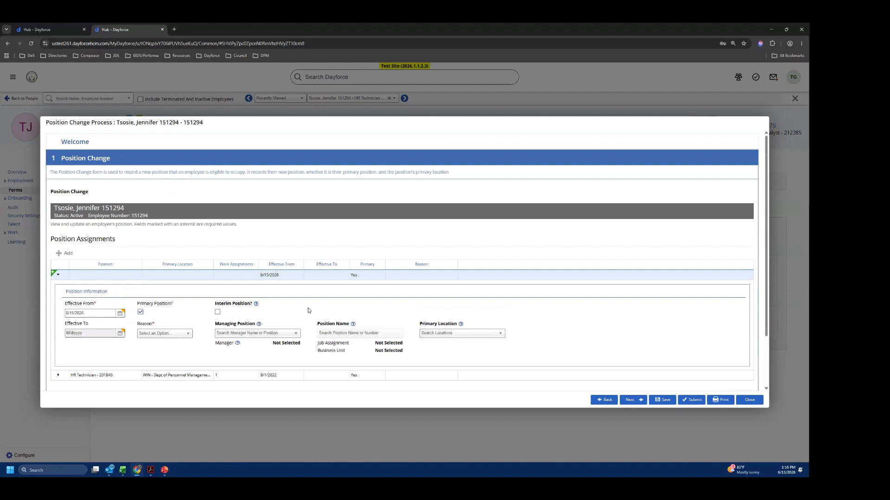
{"action": "scroll", "coordinate": [283, 256], "scroll_direction": "down", "scroll_amount": 2}
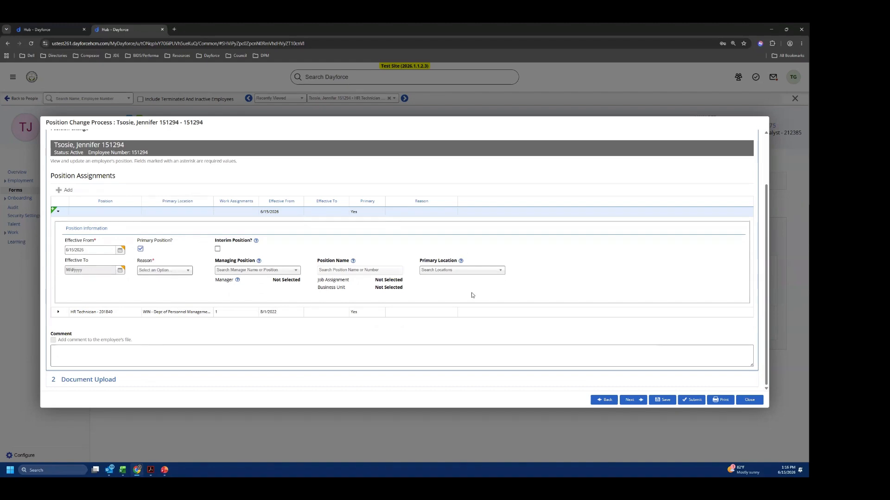
{"action": "left_click", "coordinate": [97, 250]}
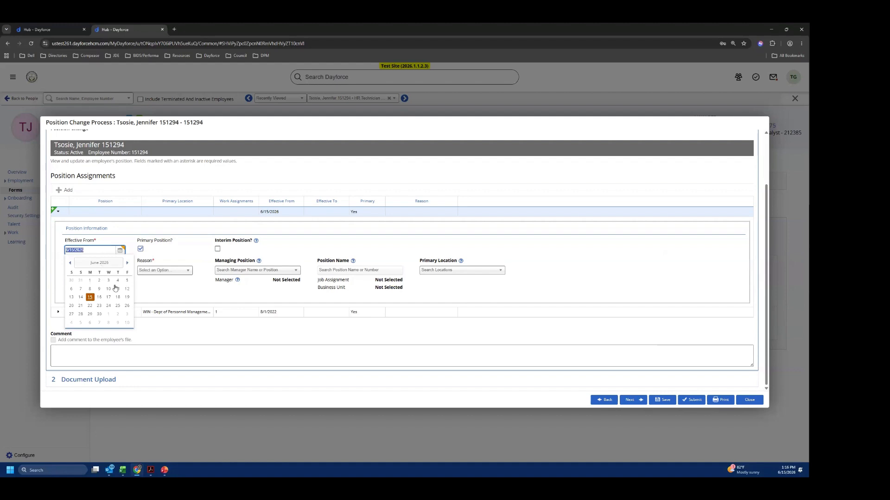
{"action": "left_click", "coordinate": [80, 306]}
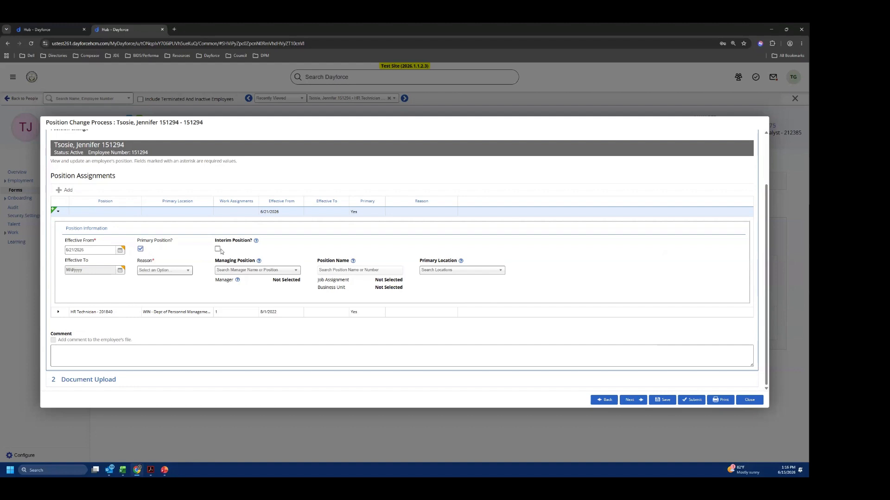
- Set the reason for the new position assignment to Promotion
{"action": "mouse_move", "coordinate": [257, 245]}
{"action": "left_click", "coordinate": [188, 274]}
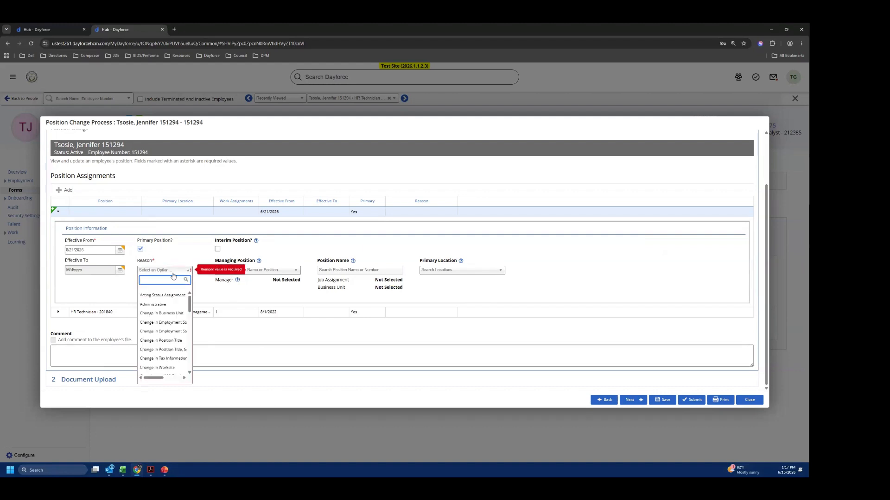
{"action": "type", "text": "pr"}
{"action": "key", "text": "Down"}
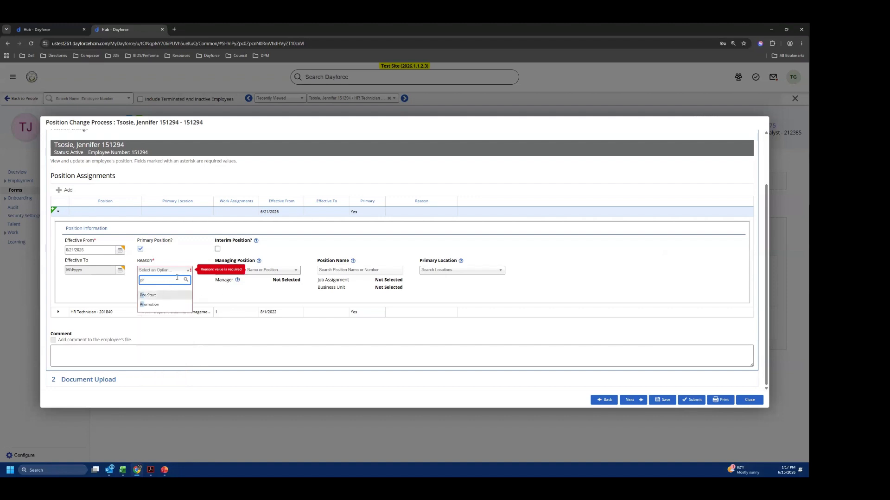
{"action": "left_click", "coordinate": [155, 306]}
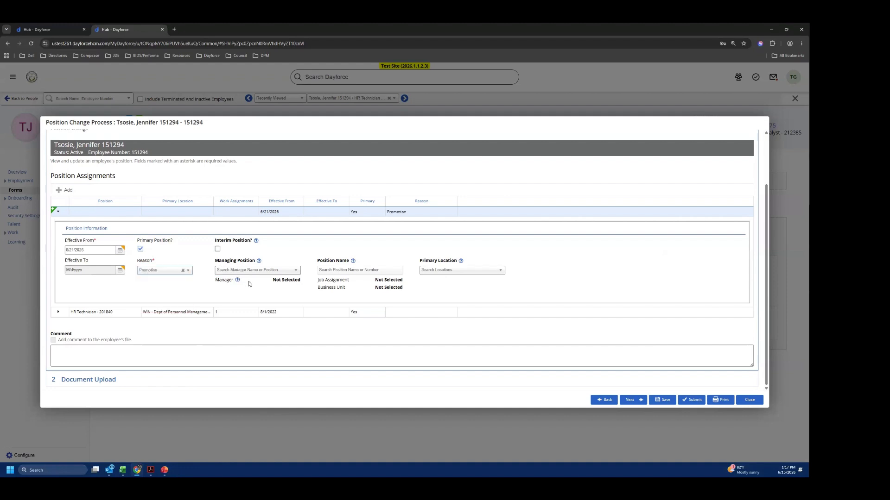
{"action": "left_click", "coordinate": [262, 270]}
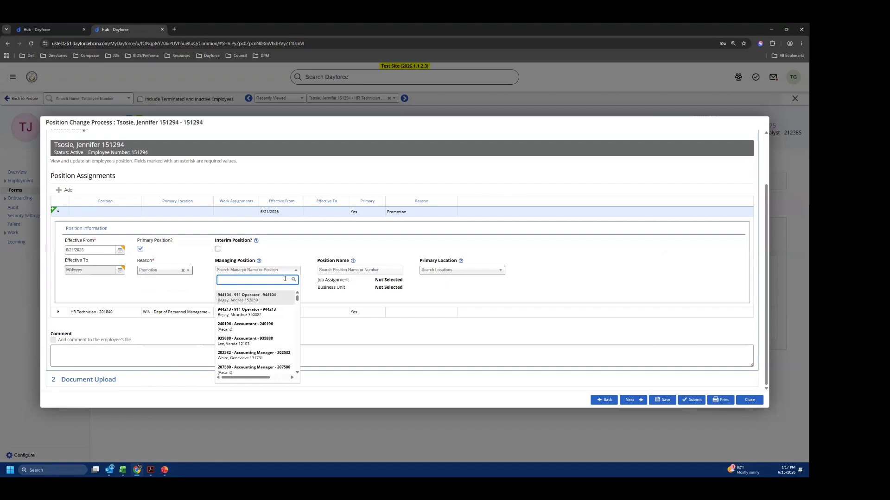
{"action": "type", "text": "garcia"}
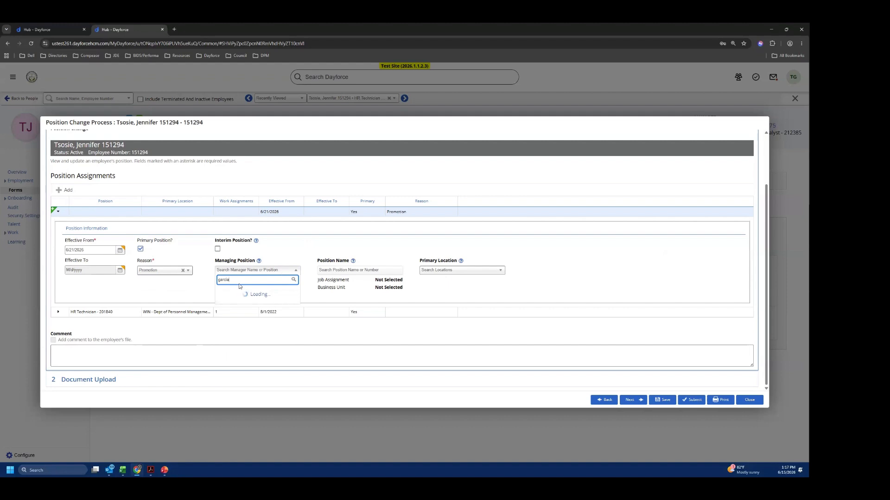
{"action": "left_click_drag", "start_coordinate": [233, 280], "coordinate": [200, 281]}
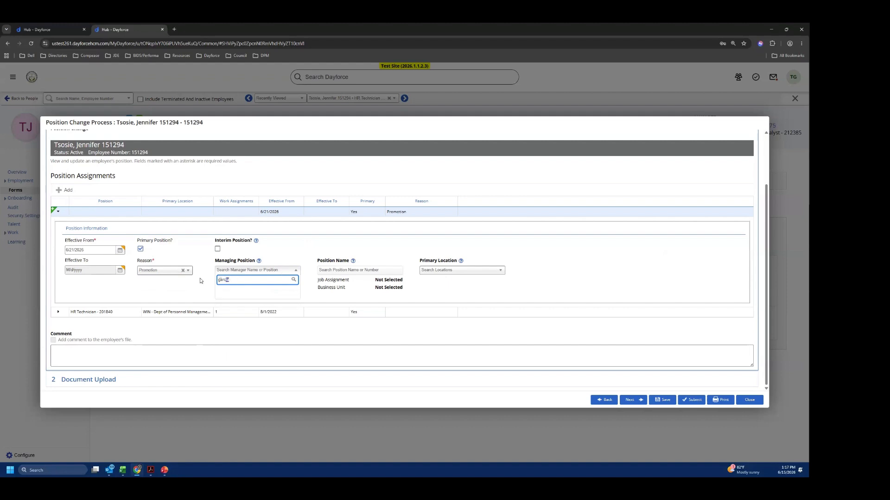
{"action": "double_click", "coordinate": [227, 280]}
{"action": "type", "text": "faryn"}
{"action": "key", "text": "BackSpace"}
{"action": "key", "text": "BackSpace"}
{"action": "key", "text": "BackSpace"}
{"action": "key", "text": "BackSpace"}
{"action": "key", "text": "BackSpace"}
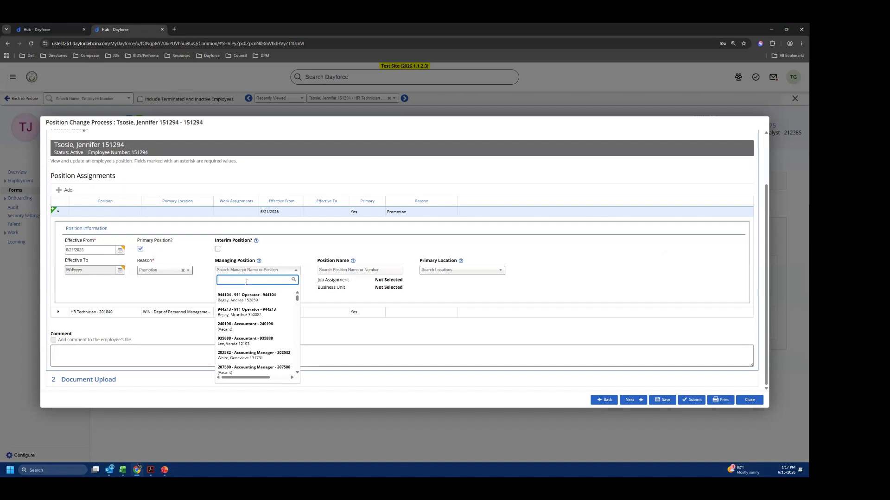
- Search for the manager by first name and assign the HR Director position 202302 as the managing position
{"action": "type", "text": "charlo"}
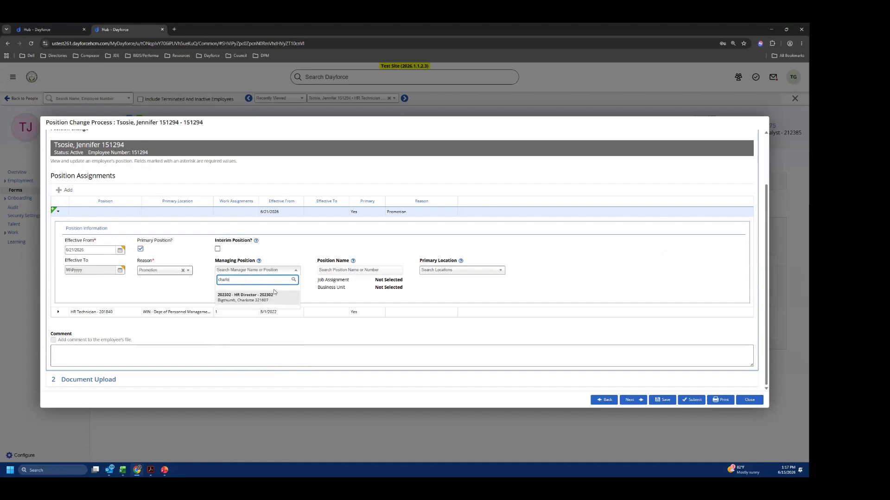
{"action": "left_click", "coordinate": [273, 292]}
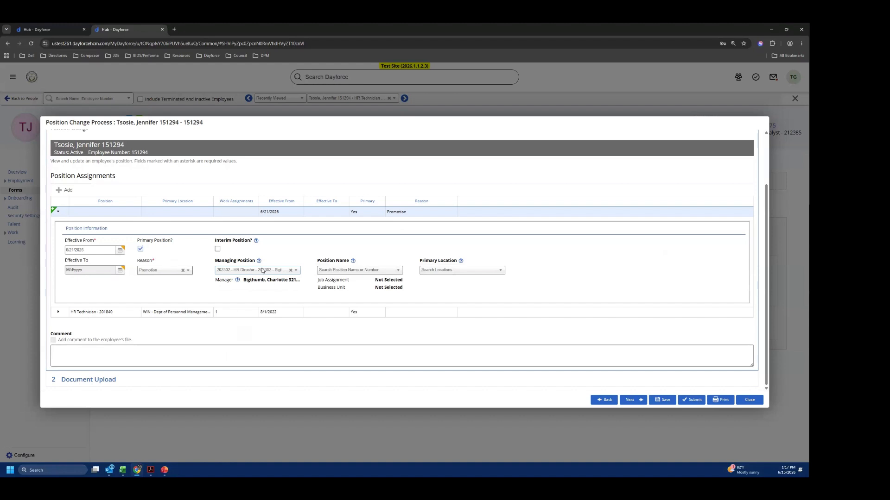
- Set the position name to 202293 - Administrative Assistant and the primary location to WIN - Dept of Personnel Management OnSite
{"action": "left_click", "coordinate": [369, 273]}
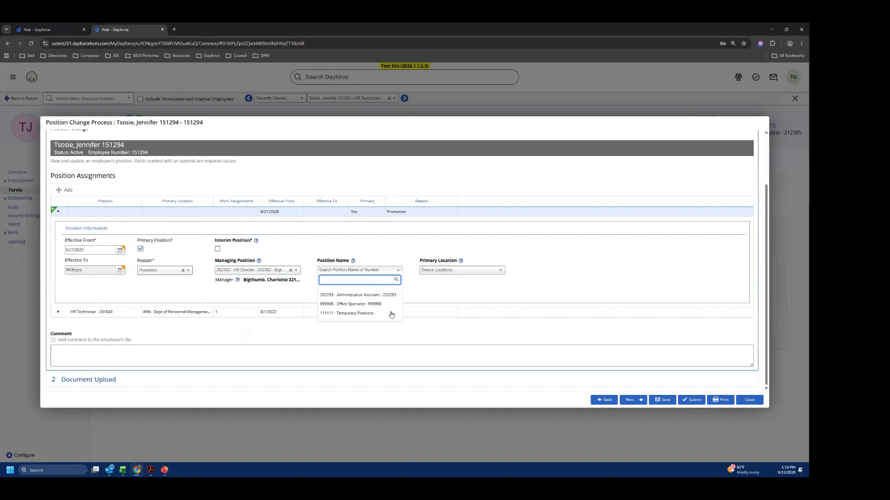
{"action": "left_click", "coordinate": [351, 298]}
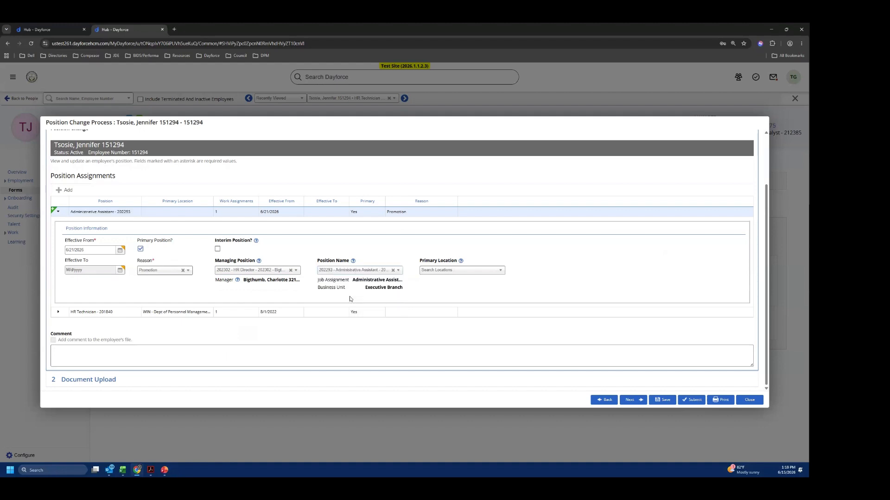
{"action": "left_click", "coordinate": [463, 273]}
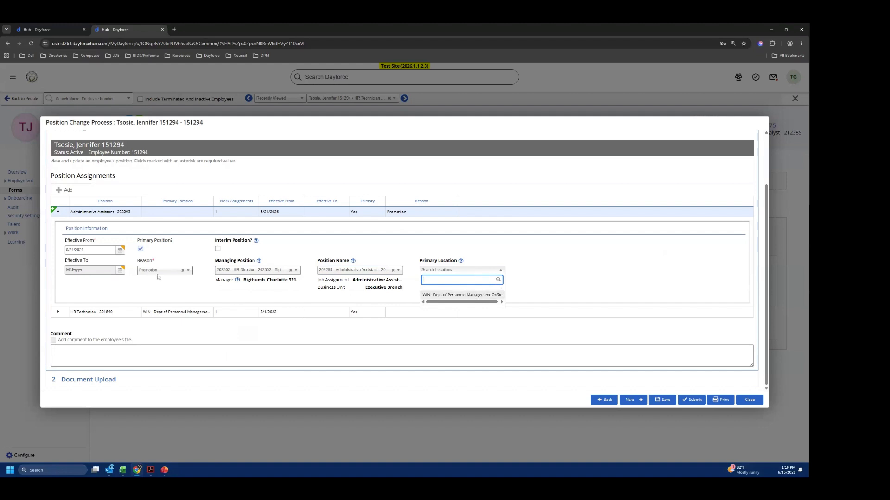
{"action": "left_click", "coordinate": [475, 296]}
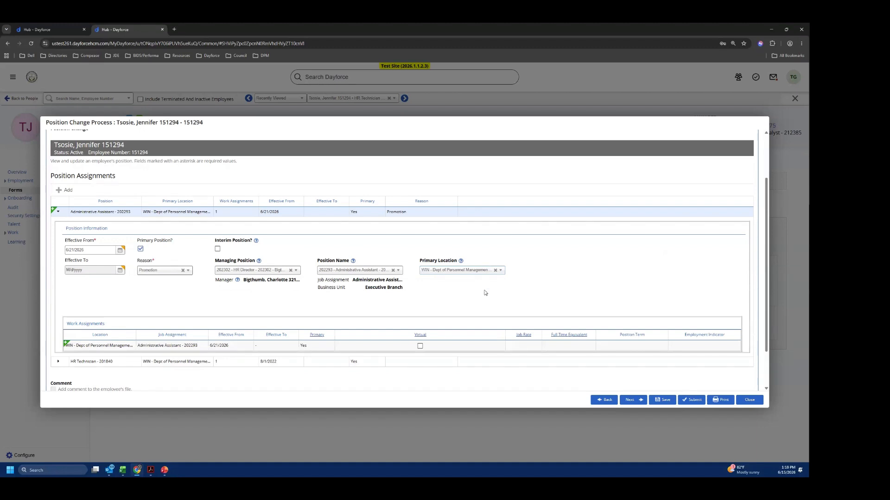
- Review the managing position, position name and primary location choices of the new position assignment
{"action": "scroll", "coordinate": [484, 293], "scroll_direction": "down", "scroll_amount": 2}
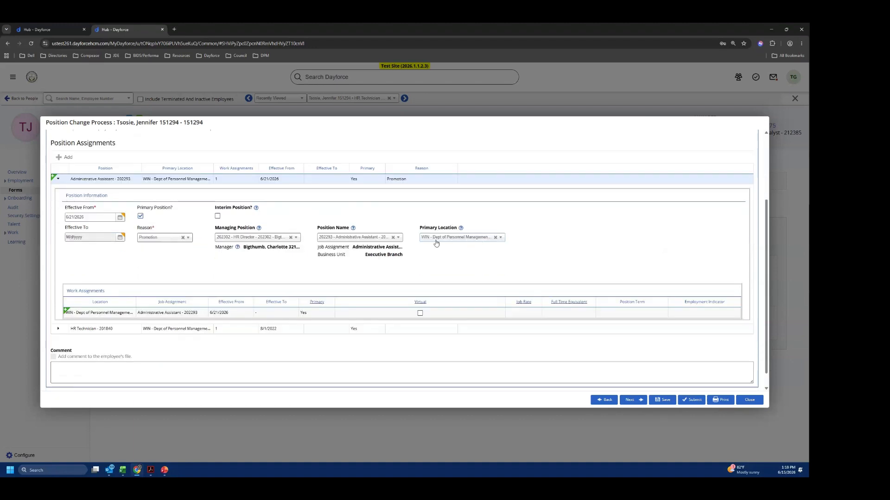
{"action": "left_click", "coordinate": [368, 238]}
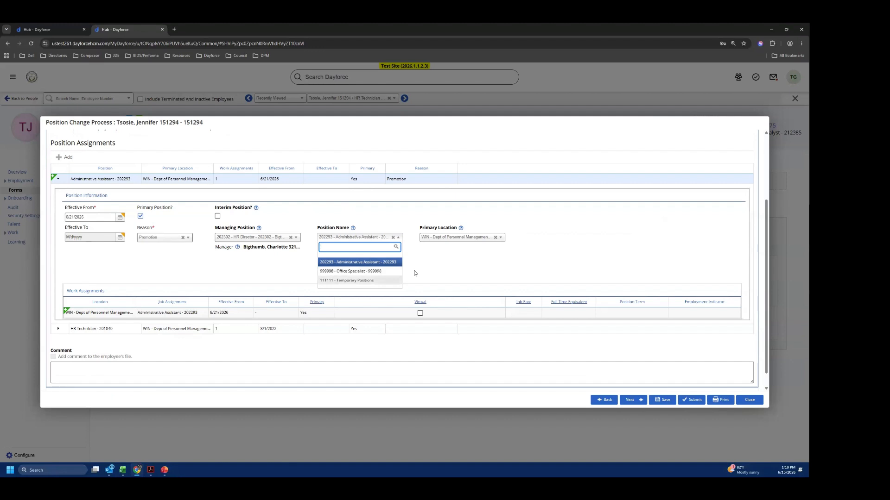
{"action": "left_click", "coordinate": [245, 242]}
{"action": "left_click", "coordinate": [284, 259]}
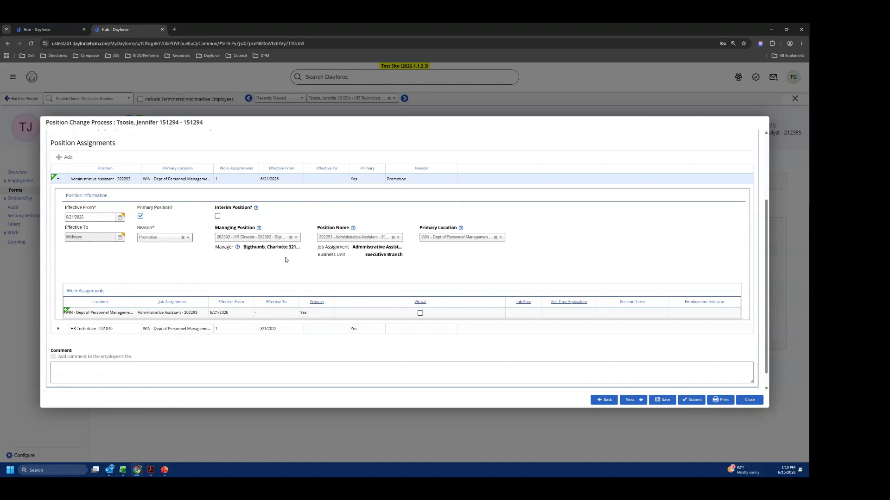
{"action": "scroll", "coordinate": [285, 259], "scroll_direction": "down", "scroll_amount": 1}
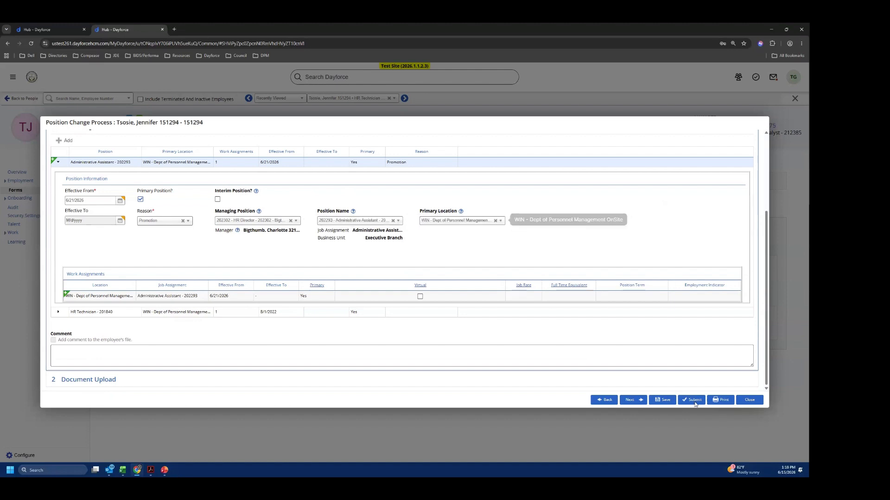
- Go to the Document Upload section and open its file upload dialog, leaving it without adding a file
{"action": "left_click", "coordinate": [631, 400]}
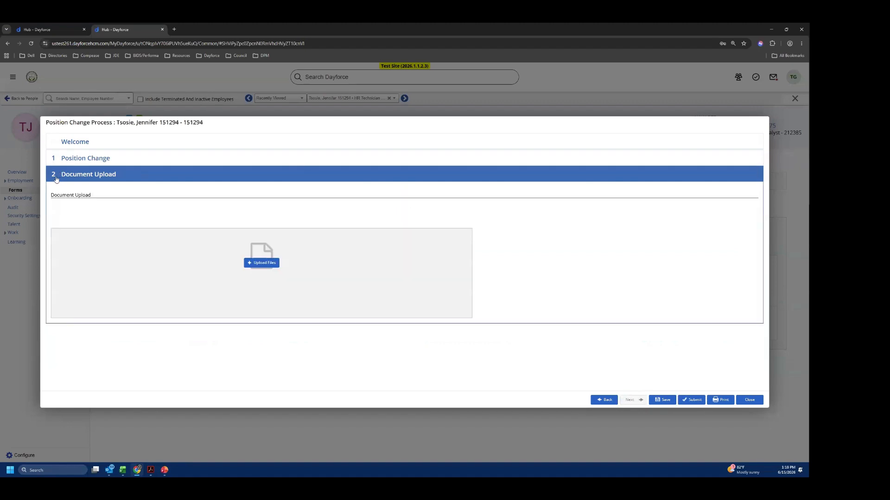
{"action": "left_click", "coordinate": [260, 262]}
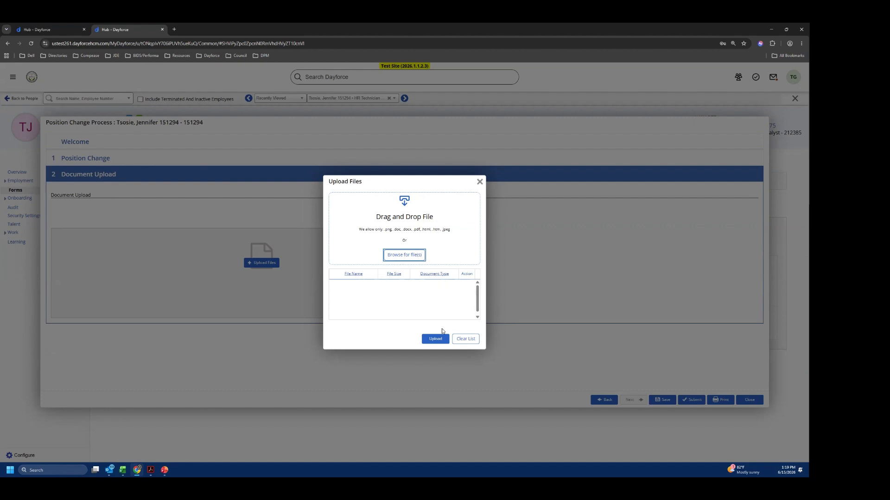
{"action": "left_click", "coordinate": [441, 341]}
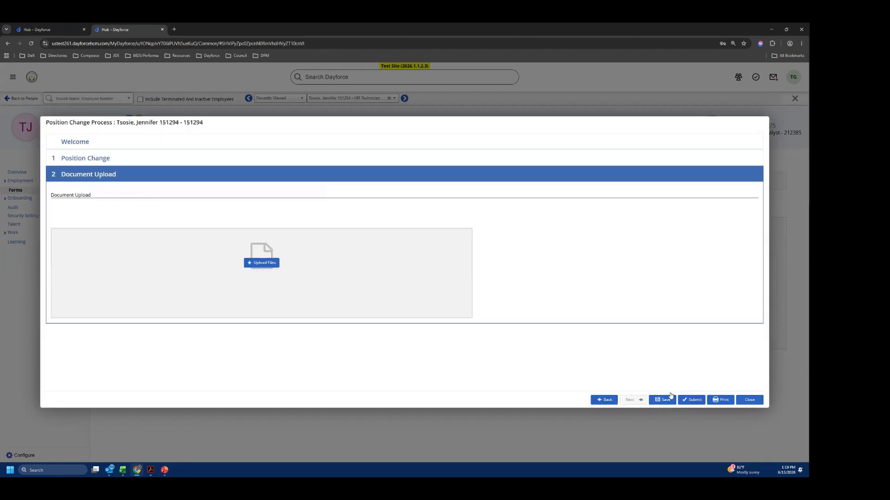
- Submit the form from the Document Upload section and continue despite the unsubmitted forms
{"action": "left_click", "coordinate": [693, 401]}
{"action": "left_click", "coordinate": [690, 401]}
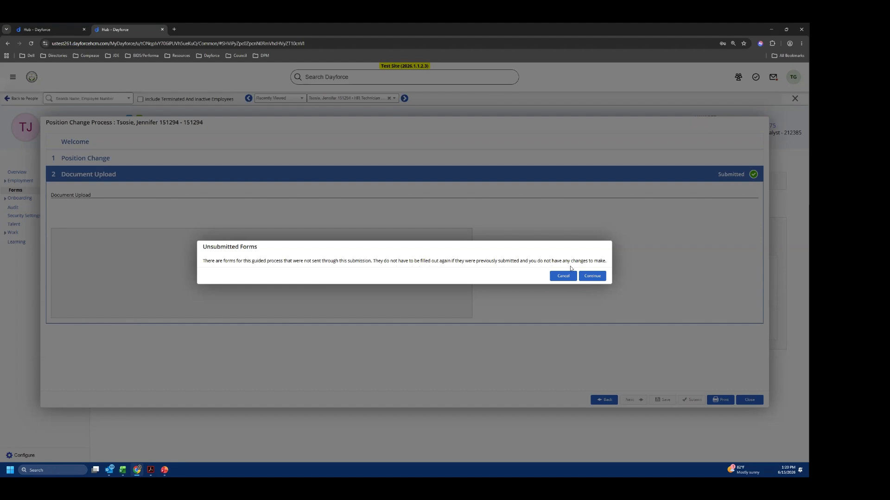
{"action": "left_click", "coordinate": [592, 276]}
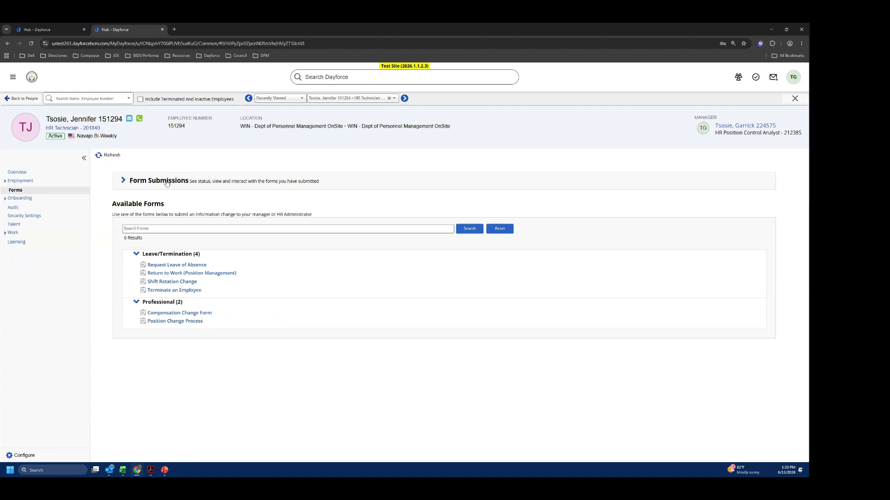
- Expand the employee's form submissions, refresh the page and show the submission search options
{"action": "left_click", "coordinate": [124, 181]}
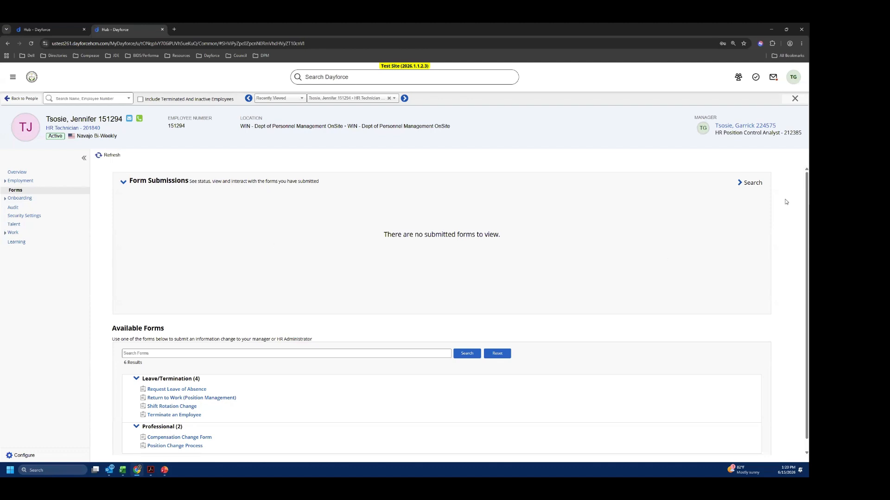
{"action": "left_click", "coordinate": [110, 155]}
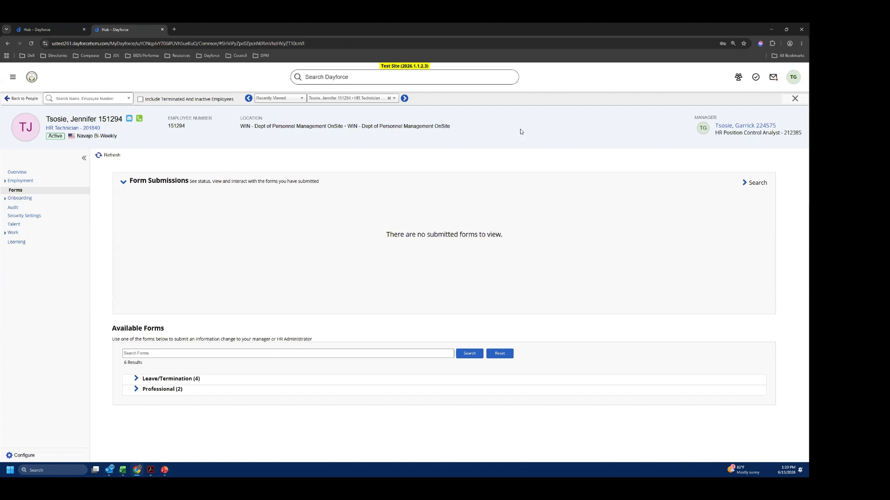
{"action": "left_click", "coordinate": [747, 183]}
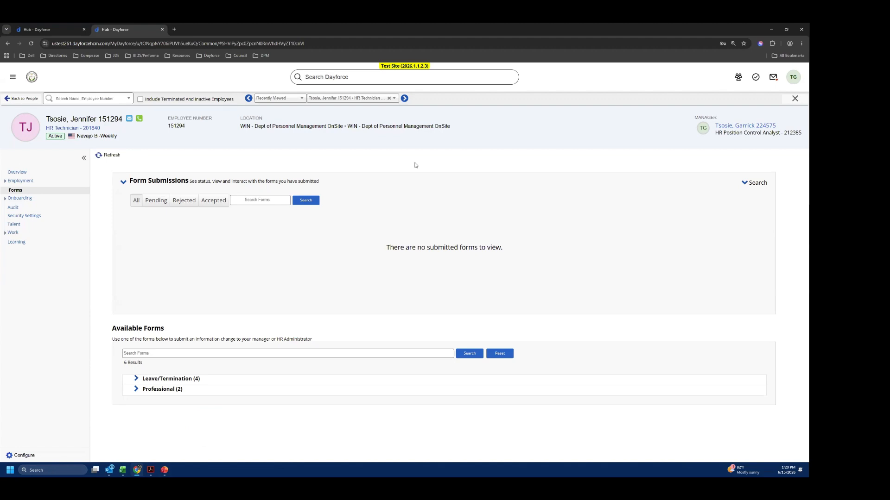
- Return to the hub page and switch the active role to Client Administrator
{"action": "left_click", "coordinate": [405, 81]}
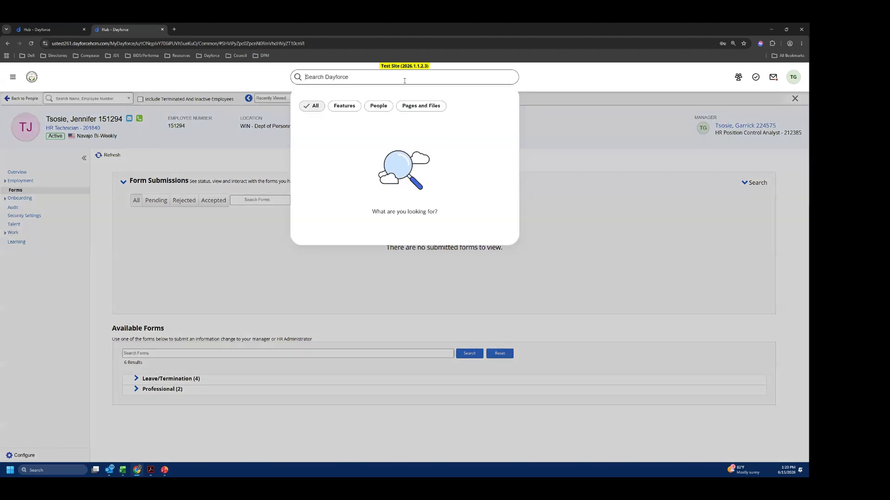
{"action": "left_click", "coordinate": [638, 155]}
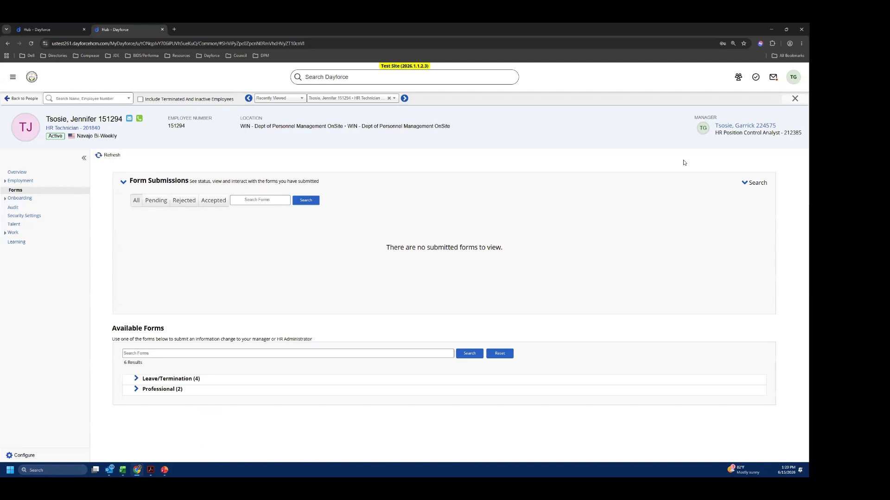
{"action": "left_click", "coordinate": [740, 76]}
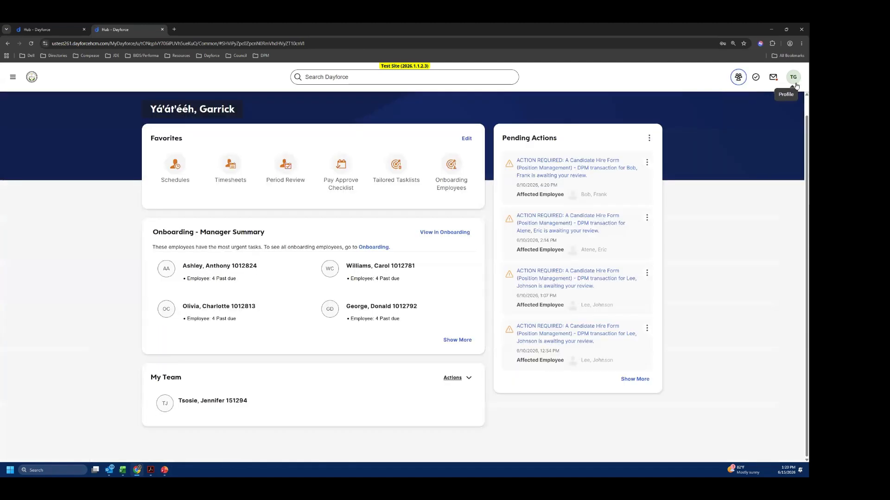
{"action": "left_click", "coordinate": [795, 80]}
{"action": "left_click", "coordinate": [734, 166]}
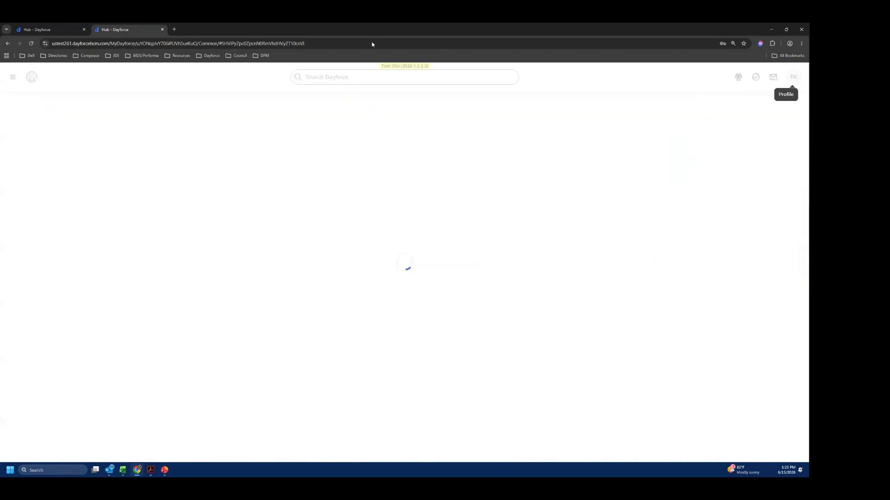
- Search Dayforce for "workflow management" and open the Workflow Management feature
{"action": "left_click", "coordinate": [365, 76]}
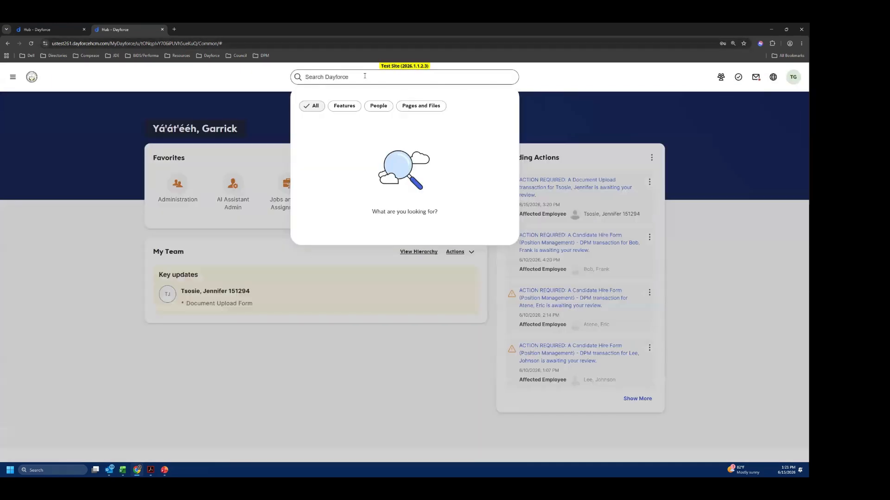
{"action": "type", "text": "workflow ma"}
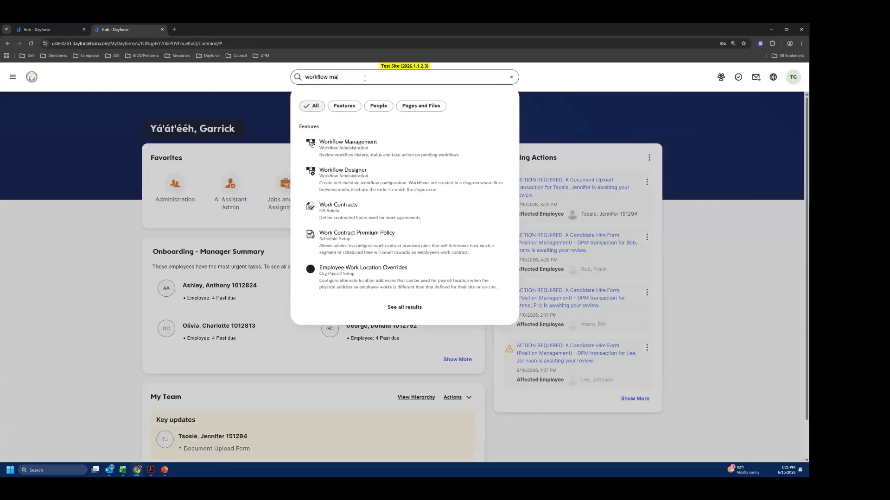
{"action": "type", "text": "nagement"}
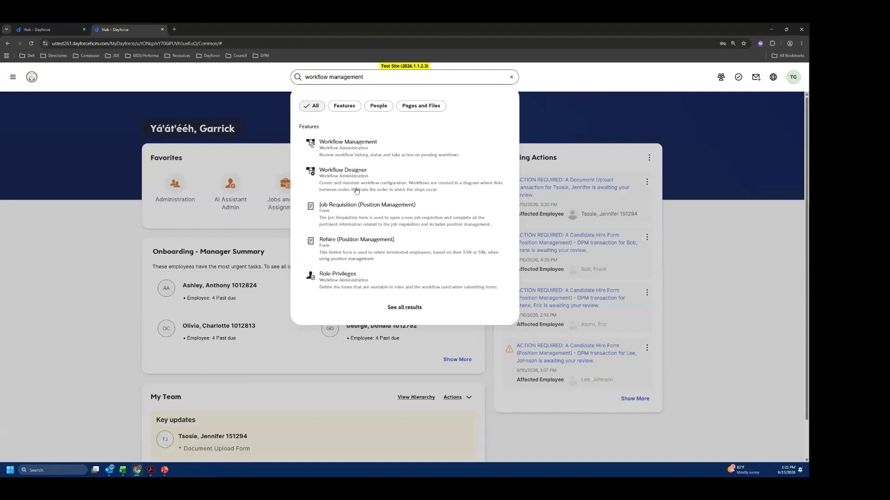
{"action": "left_click", "coordinate": [369, 149]}
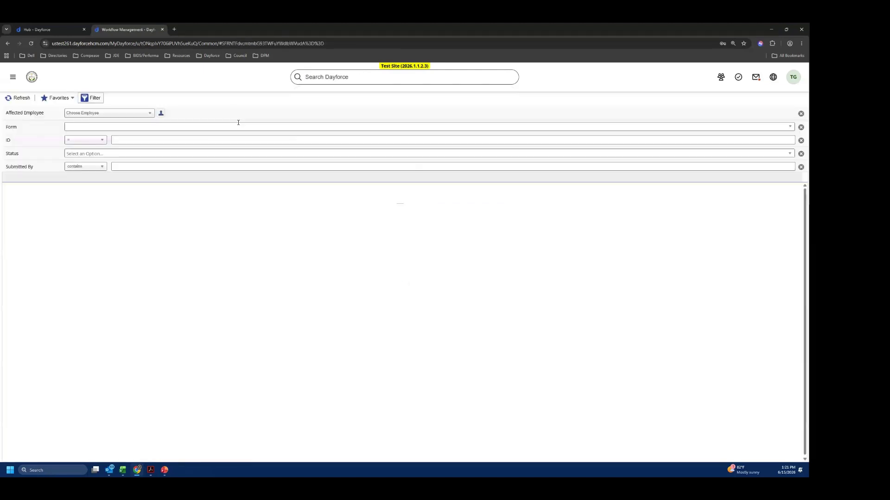
- Filter the workflow list by the Position Change Process form
{"action": "left_click", "coordinate": [130, 128]}
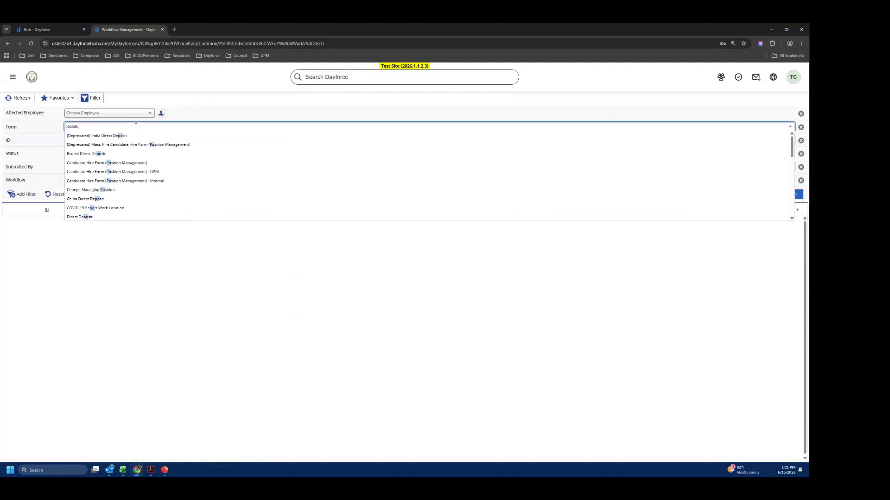
{"action": "key", "text": "BackSpace"}
{"action": "type", "text": "n"}
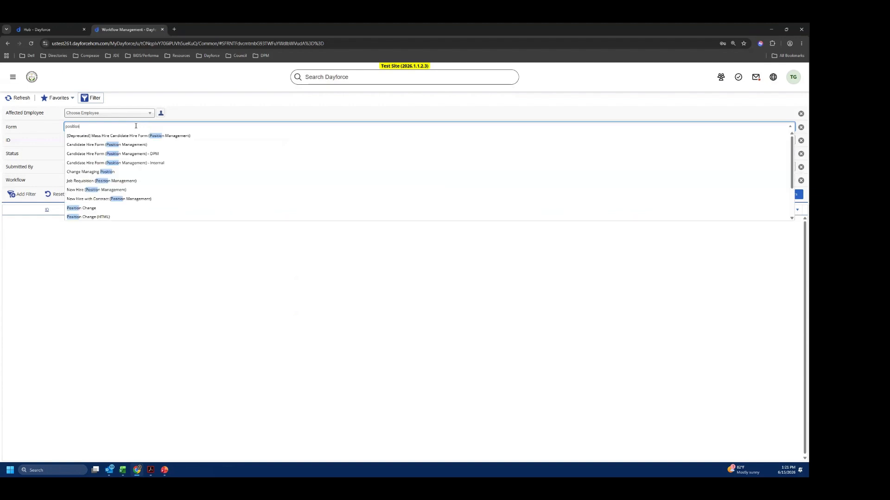
{"action": "type", "text": " change"}
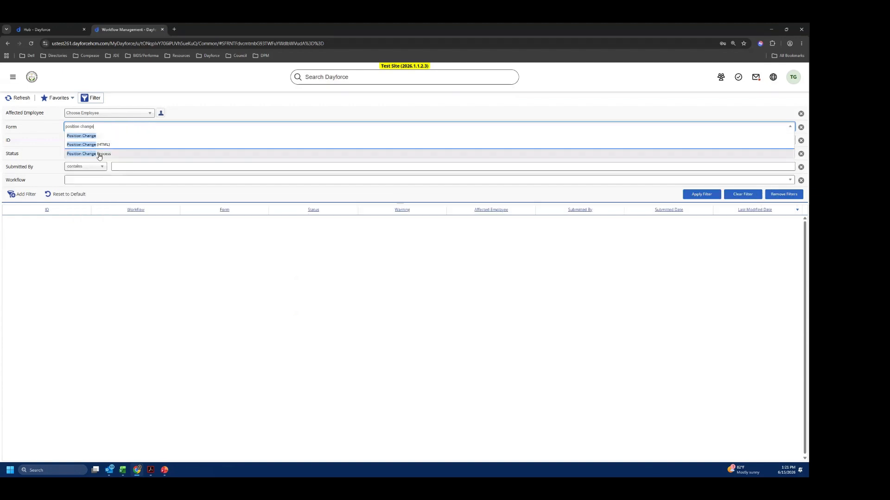
{"action": "key", "text": "Return"}
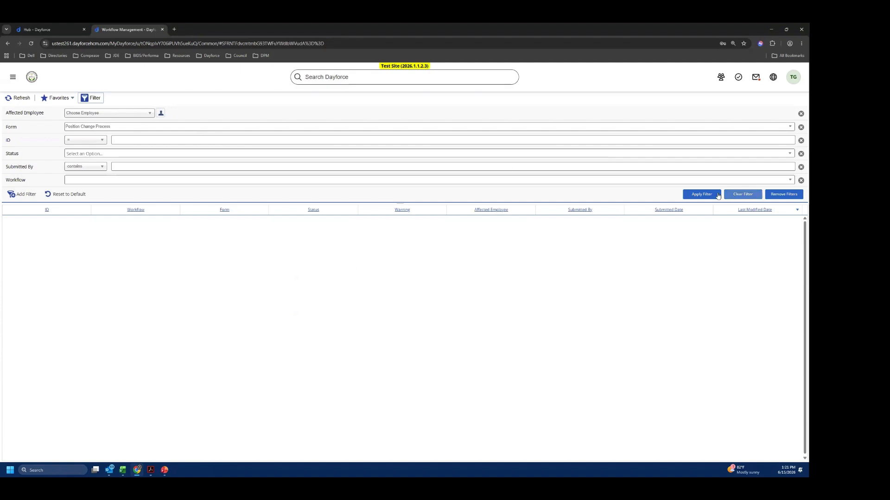
{"action": "left_click", "coordinate": [695, 195]}
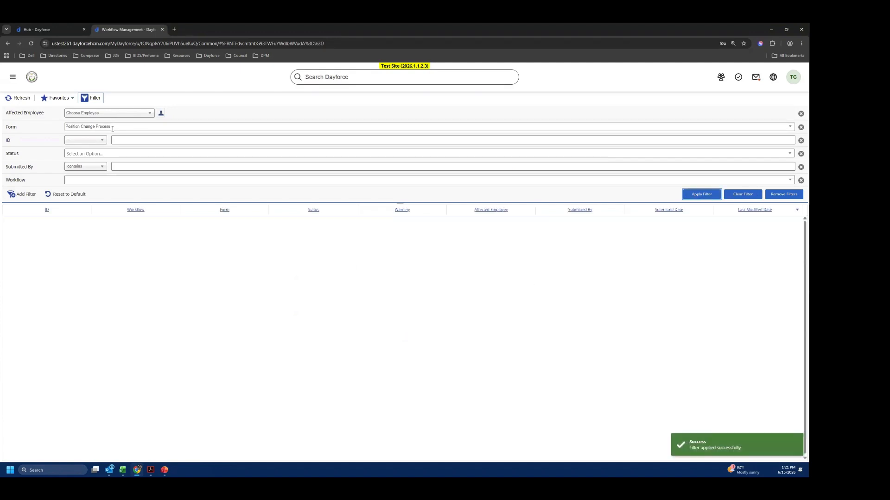
- Change the form filter to Position Change and apply it to the workflow list
{"action": "left_click", "coordinate": [95, 128]}
{"action": "left_click", "coordinate": [96, 127]}
{"action": "key", "text": "shift+End"}
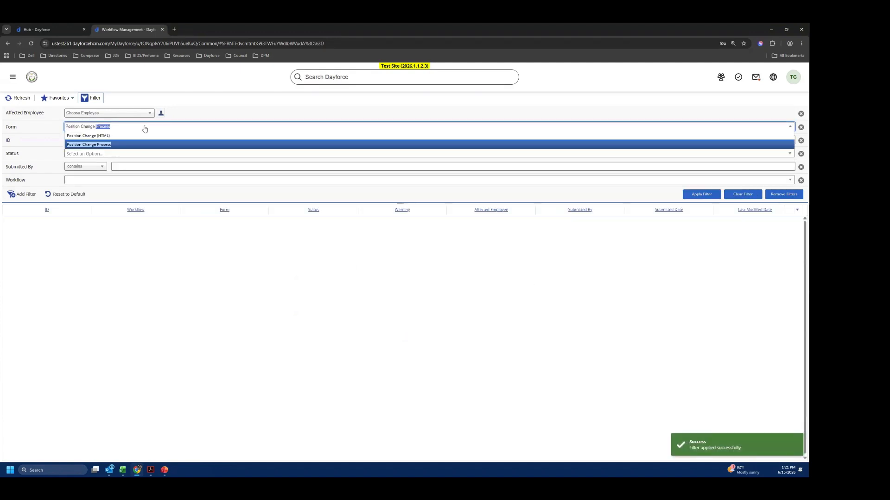
{"action": "key", "text": "Delete"}
{"action": "left_click", "coordinate": [593, 136]}
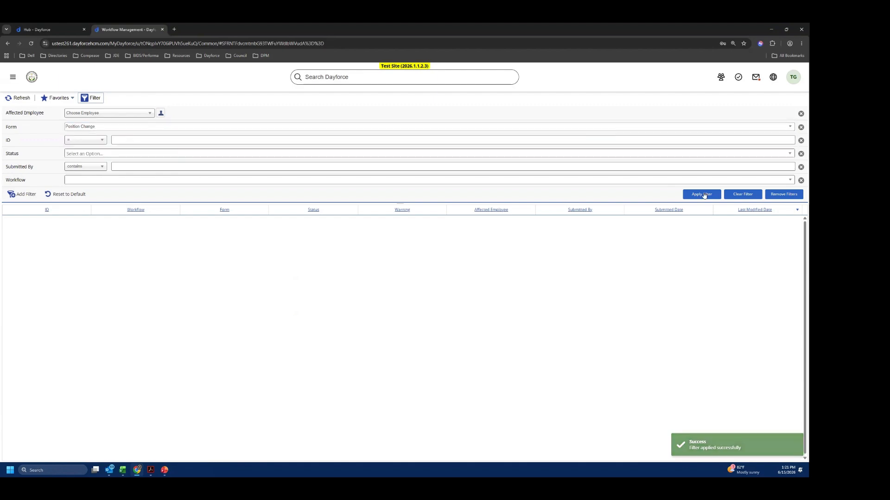
{"action": "left_click", "coordinate": [699, 195]}
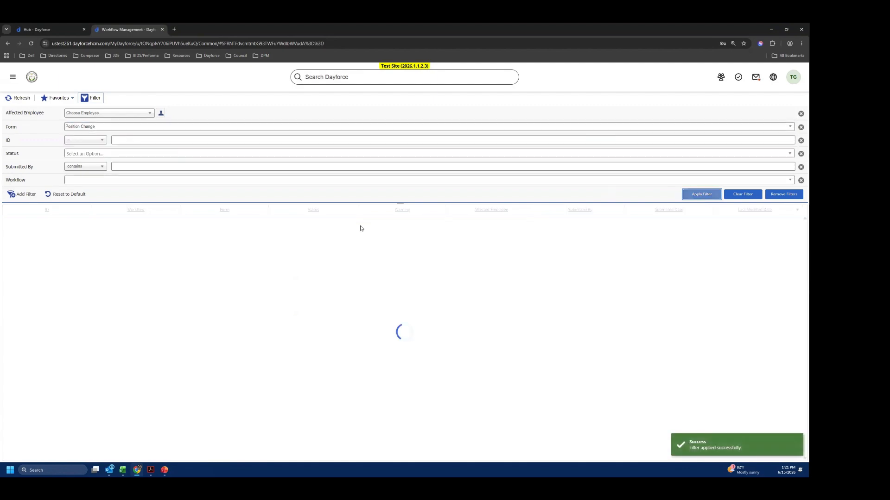
- Open completed Position Change workflows and examine the history and approval diagram through to the End node, closing the details when done
{"action": "left_click", "coordinate": [9, 230]}
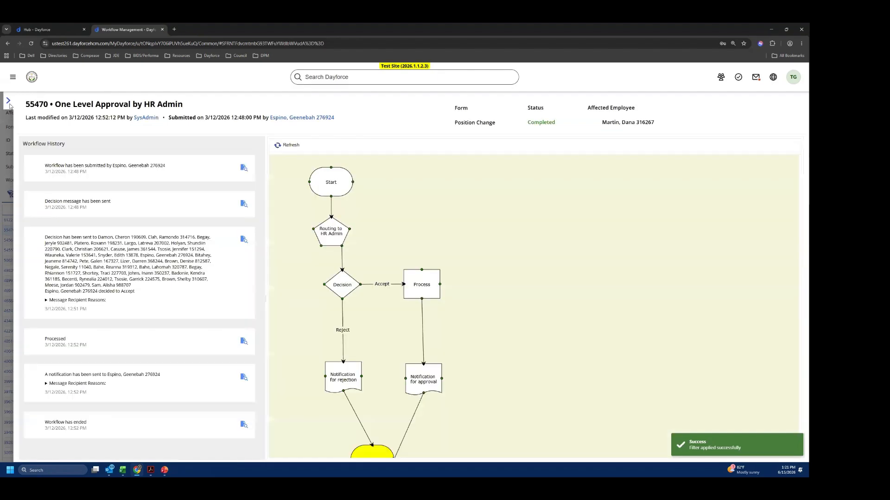
{"action": "left_click", "coordinate": [9, 103]}
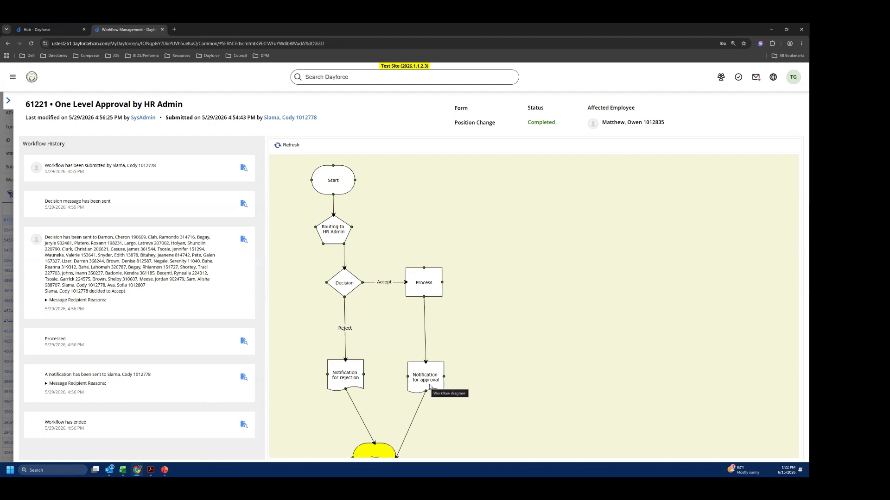
{"action": "scroll", "coordinate": [475, 366], "scroll_direction": "down", "scroll_amount": 2}
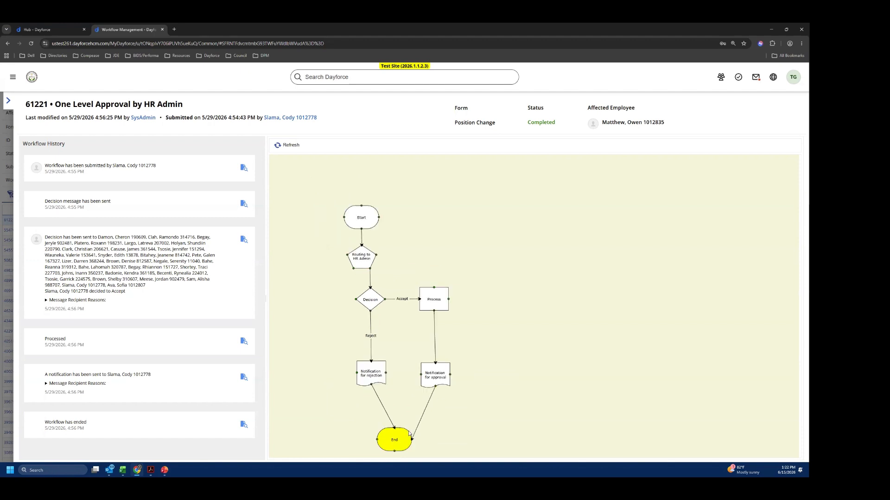
{"action": "left_click", "coordinate": [400, 444]}
{"action": "left_click", "coordinate": [8, 100]}
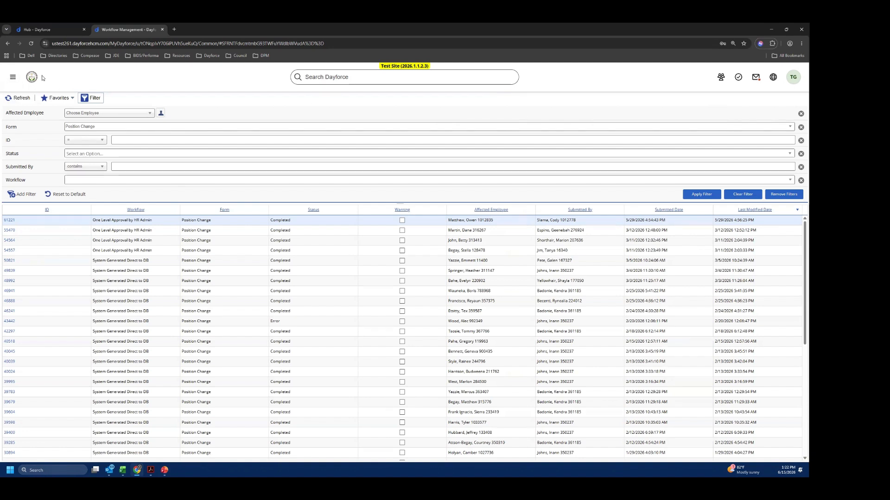
- Switch the active role back to Manager
{"action": "left_click", "coordinate": [16, 80]}
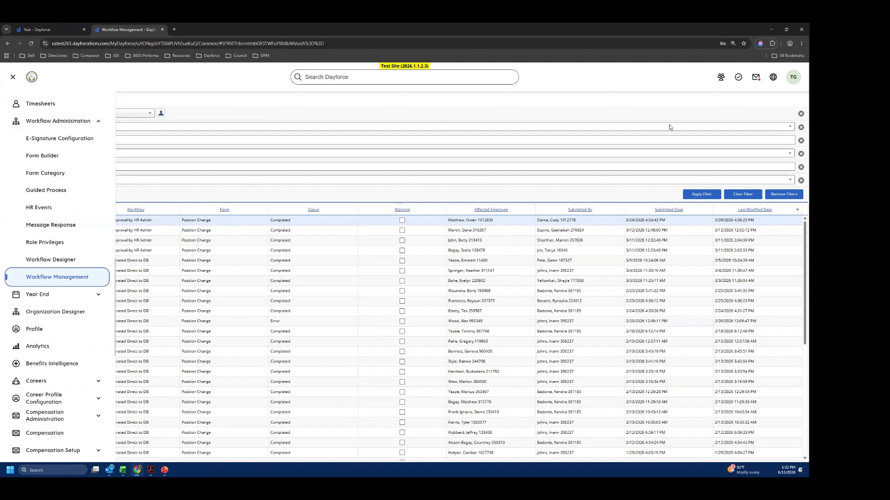
{"action": "left_click", "coordinate": [793, 76]}
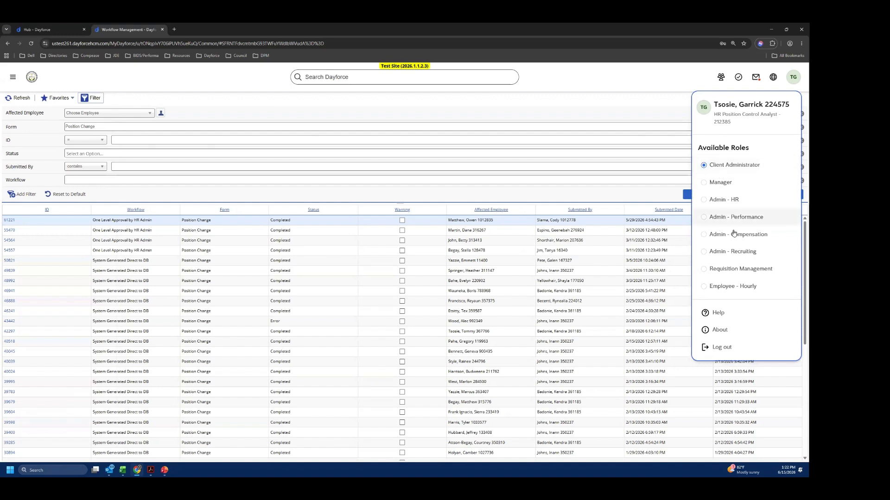
{"action": "left_click", "coordinate": [719, 183]}
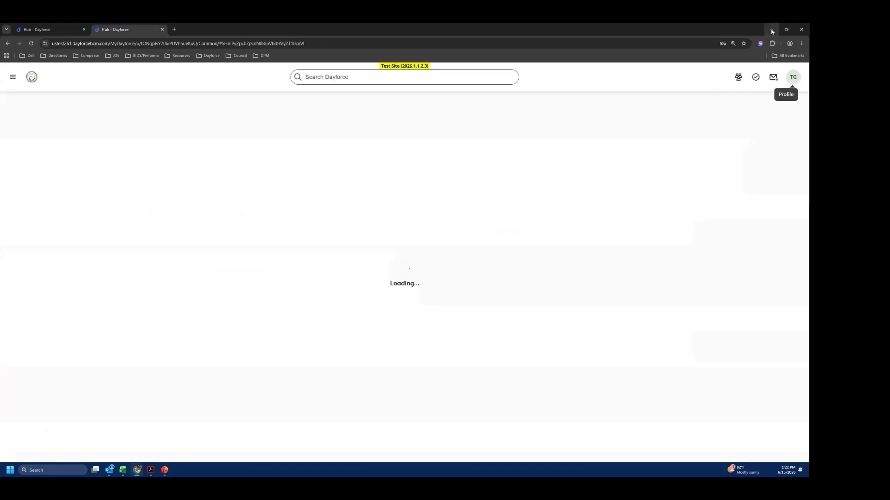
- Switch to the PowerPoint presentation, start its slide show from the beginning and advance to the Position Change Process Demo slide
{"action": "left_click", "coordinate": [164, 470]}
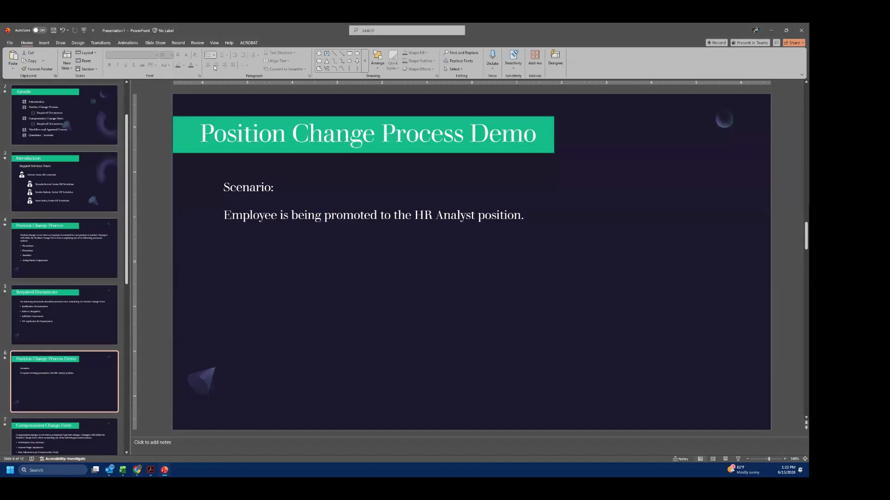
{"action": "left_click", "coordinate": [84, 30]}
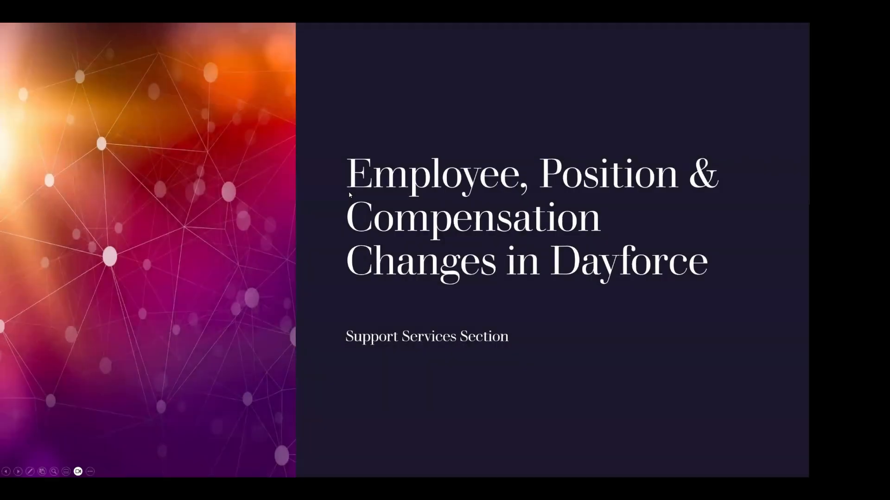
{"action": "left_click", "coordinate": [350, 195]}
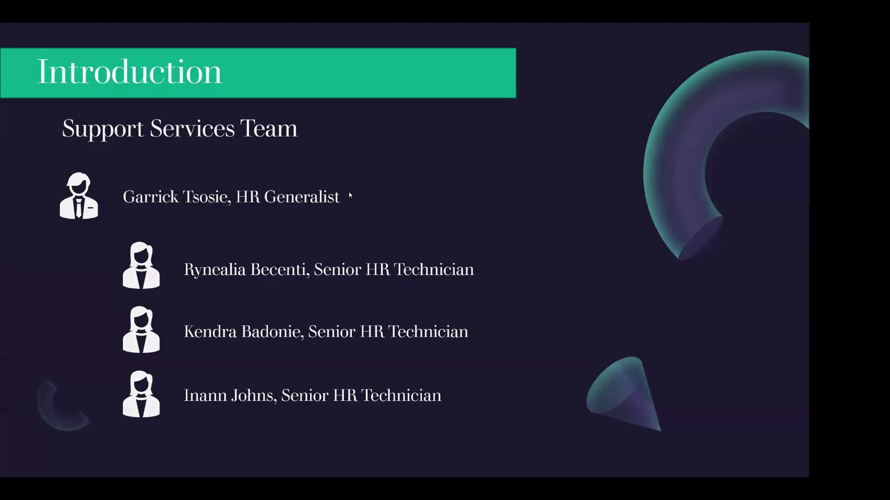
{"action": "left_click", "coordinate": [350, 196]}
{"action": "left_click", "coordinate": [350, 196]}
{"action": "left_click", "coordinate": [349, 195]}
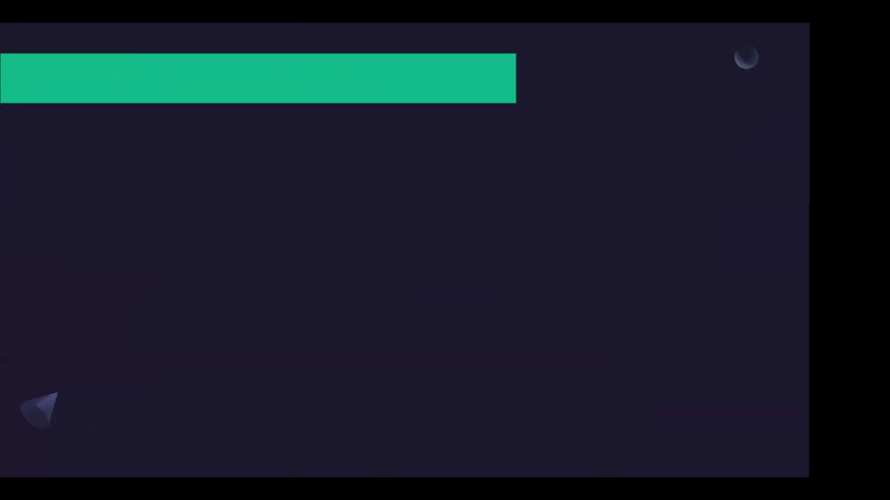
{"action": "key", "text": "Right"}
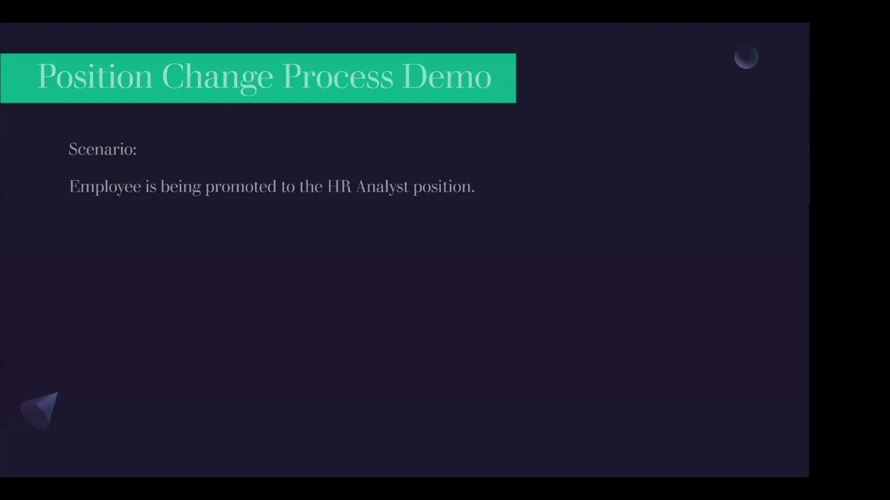
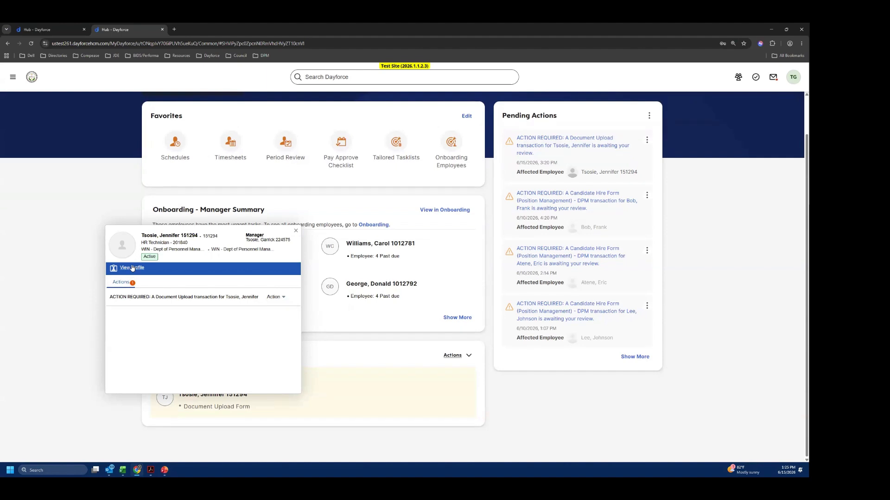
- Process the pending Document Upload action from the team member's card, view the employee's profile, and return to the home page
{"action": "left_click", "coordinate": [276, 297]}
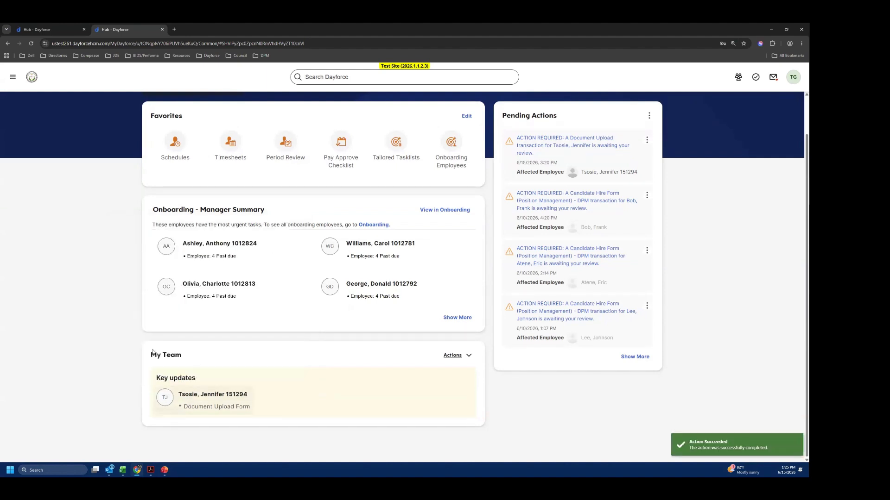
{"action": "left_click", "coordinate": [127, 266]}
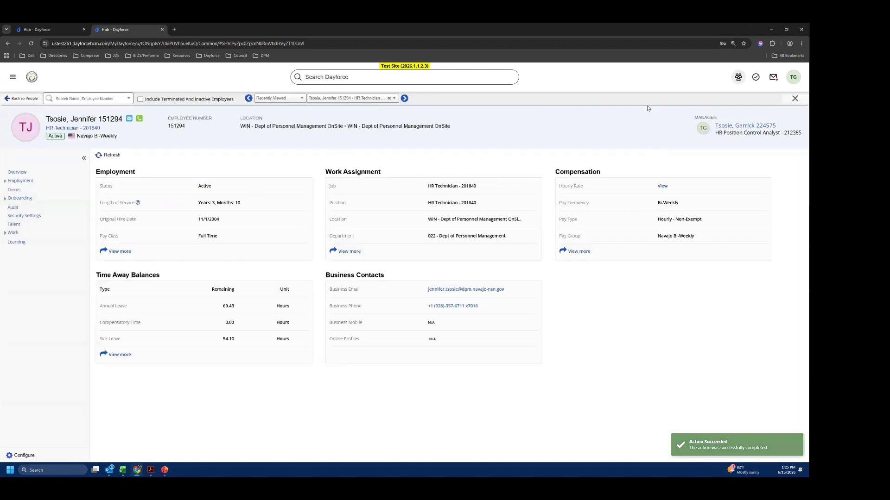
{"action": "left_click", "coordinate": [31, 77]}
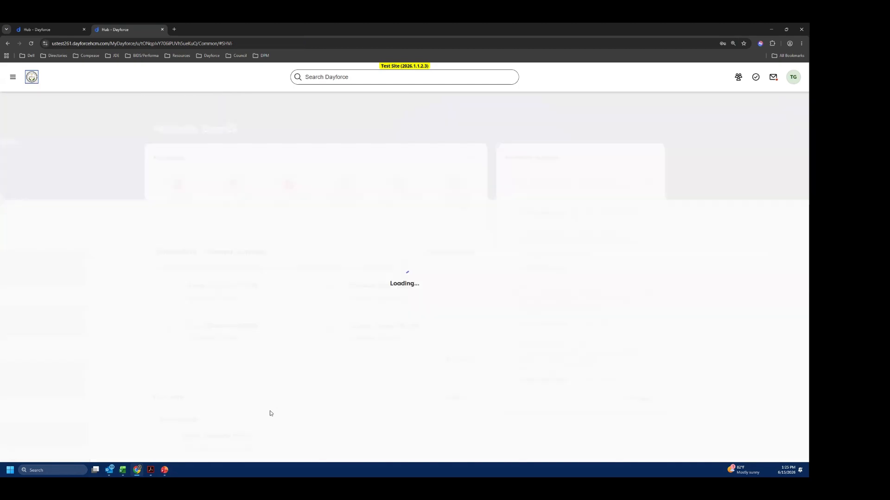
{"action": "scroll", "coordinate": [269, 412], "scroll_direction": "down", "scroll_amount": 1}
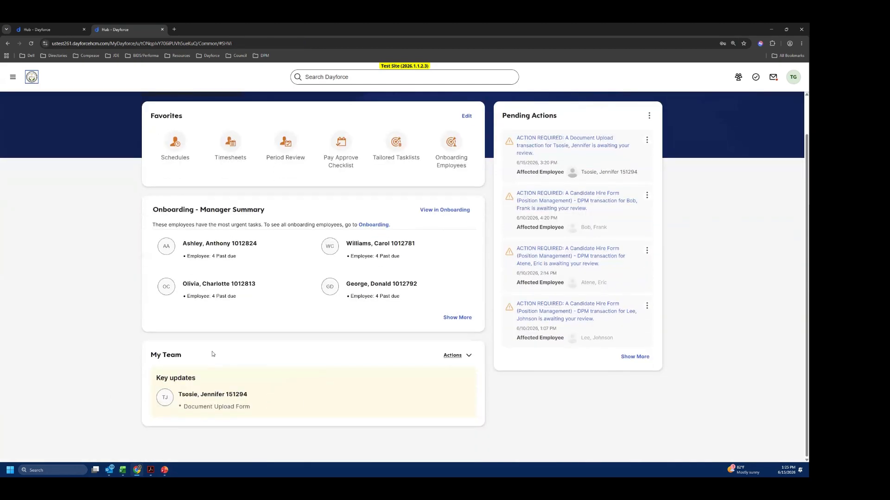
{"action": "left_click", "coordinate": [207, 398]}
{"action": "left_click", "coordinate": [380, 404]}
{"action": "left_click", "coordinate": [738, 77]}
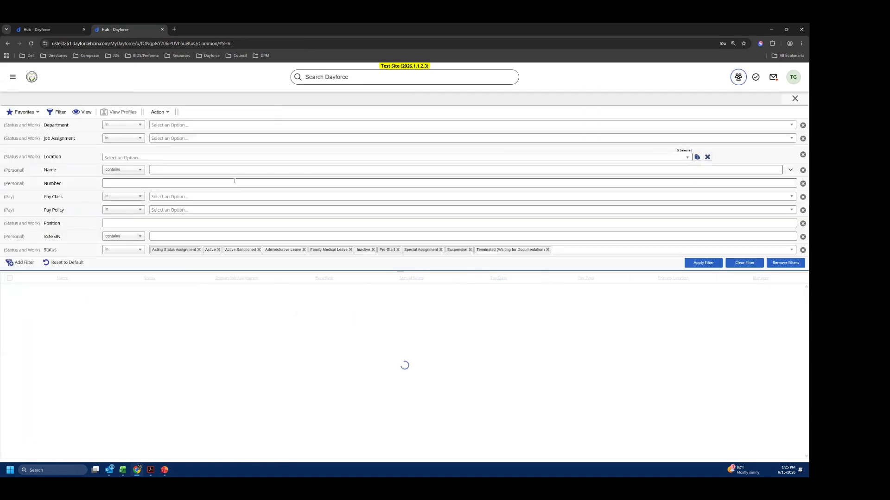
{"action": "left_click", "coordinate": [35, 83]}
{"action": "scroll", "coordinate": [164, 403], "scroll_direction": "down", "scroll_amount": 1}
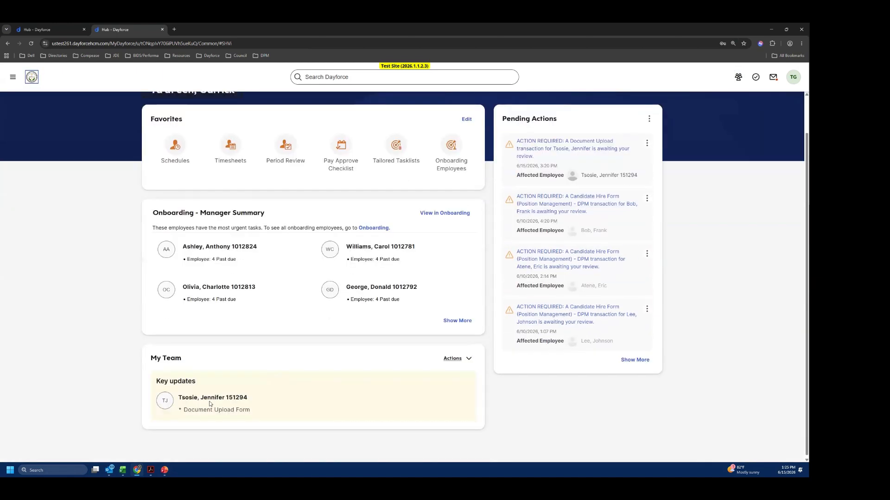
- Open the Compensation Change Form from the forms in the My Team employee's profile
{"action": "left_click", "coordinate": [171, 404]}
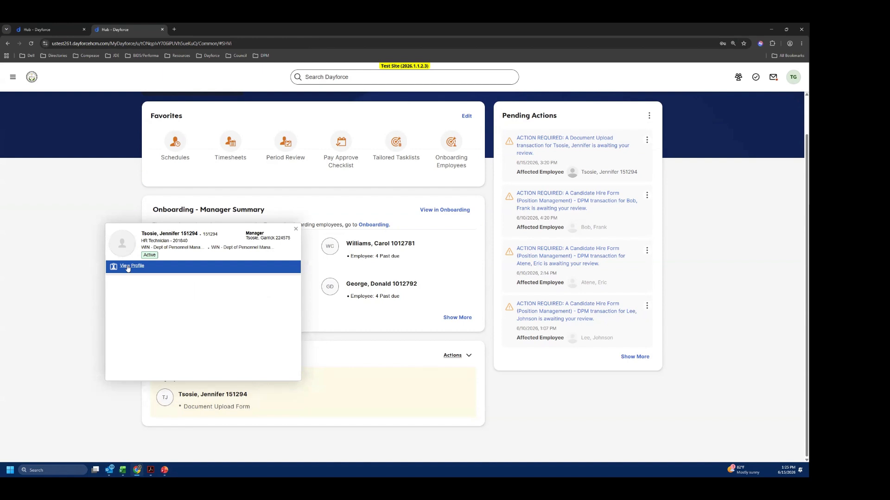
{"action": "left_click", "coordinate": [129, 267]}
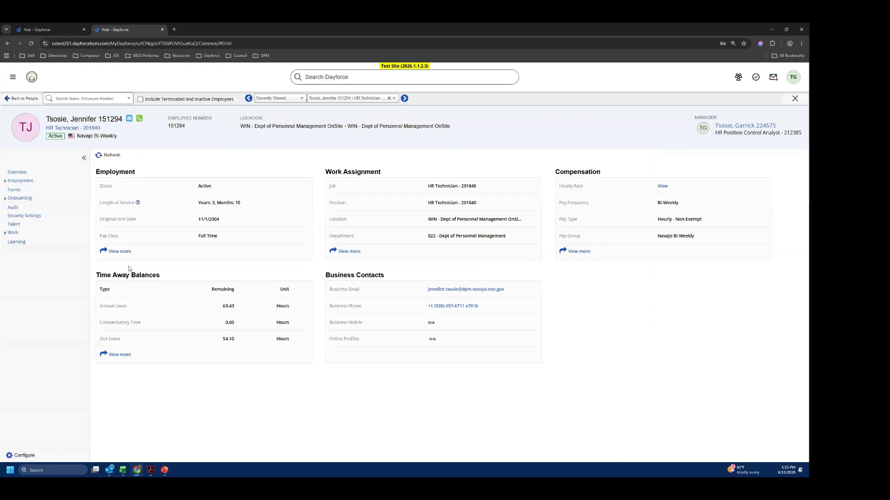
{"action": "left_click", "coordinate": [15, 190]}
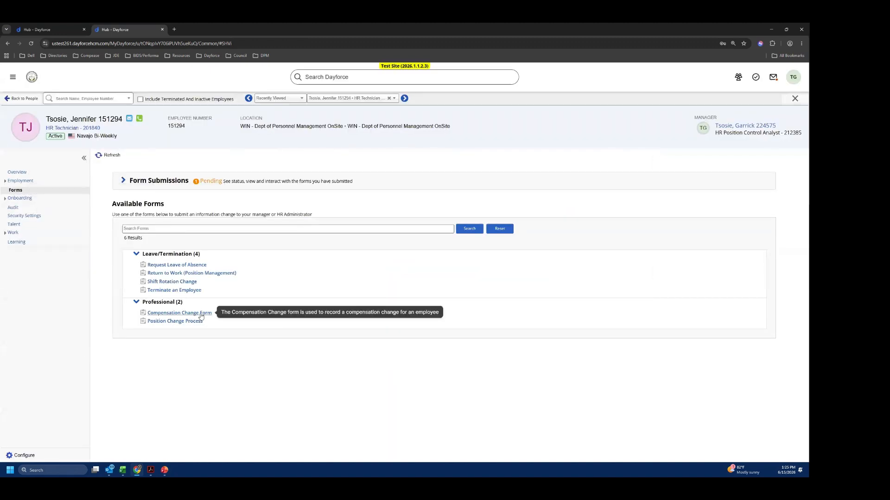
{"action": "left_click", "coordinate": [200, 314]}
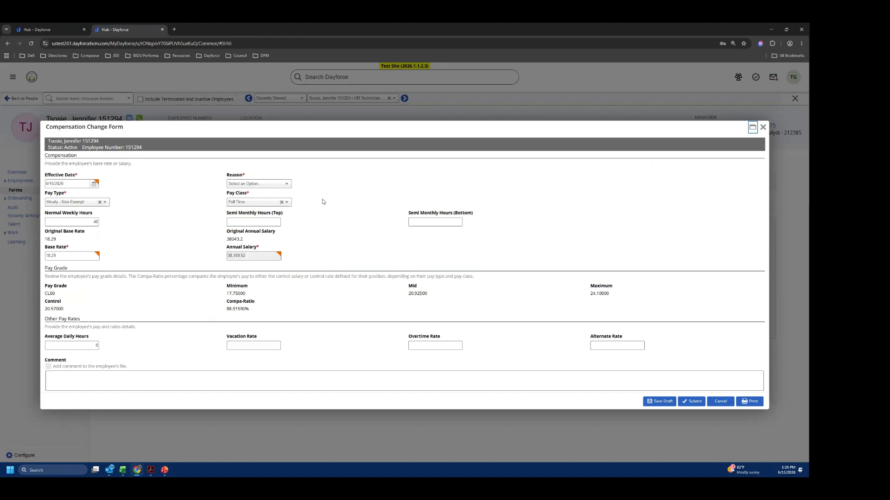
{"action": "key", "text": "ctrl+plus"}
{"action": "key", "text": "ctrl+plus"}
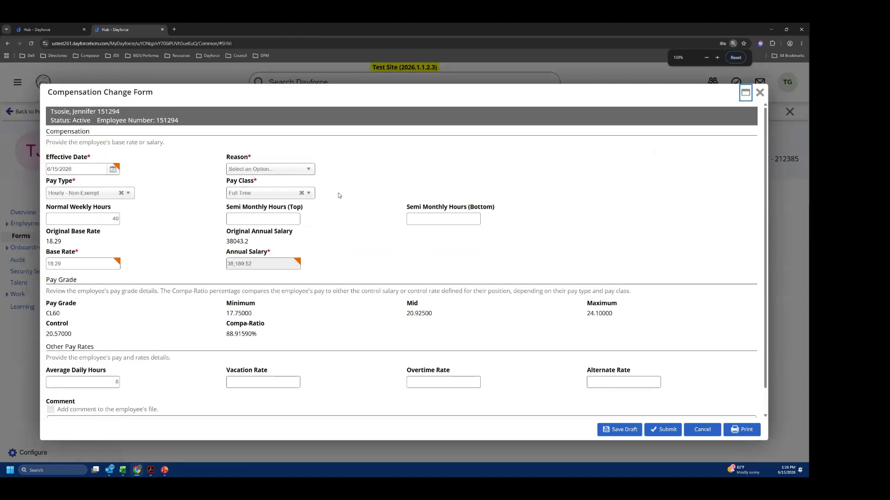
{"action": "scroll", "coordinate": [453, 163], "scroll_direction": "down", "scroll_amount": 1}
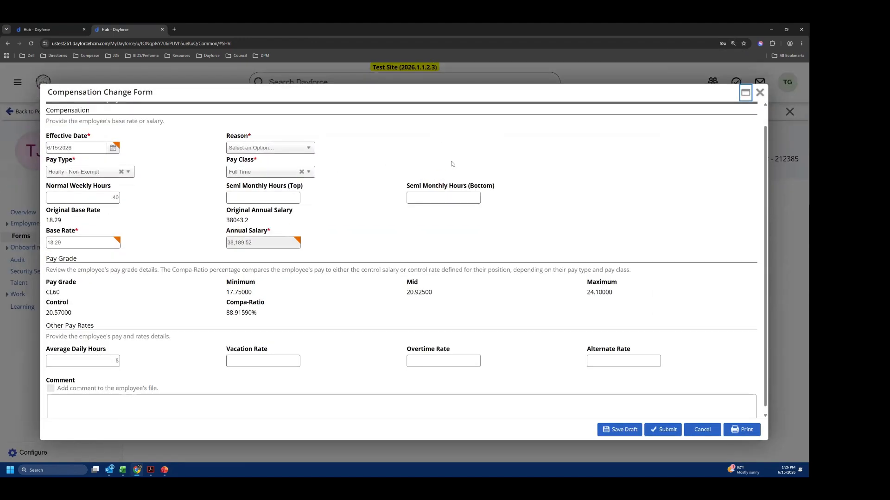
{"action": "scroll", "coordinate": [452, 165], "scroll_direction": "up", "scroll_amount": 1}
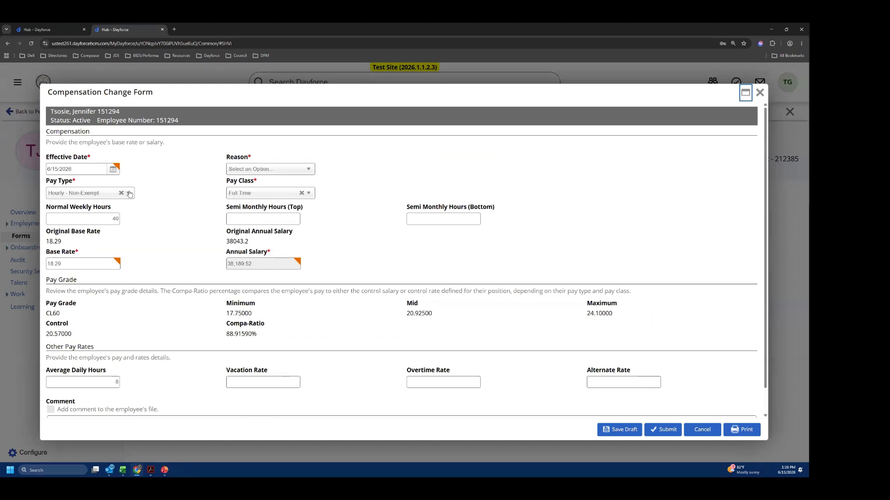
- Set the compensation change's effective date to 6/25/2026 and its reason to Performance Step Increase
{"action": "left_click", "coordinate": [209, 181]}
{"action": "left_click", "coordinate": [114, 170]}
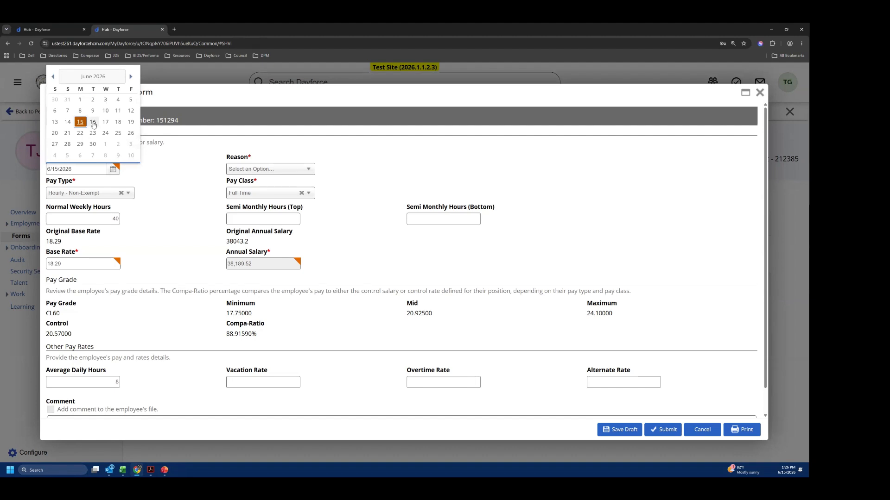
{"action": "left_click", "coordinate": [118, 134]}
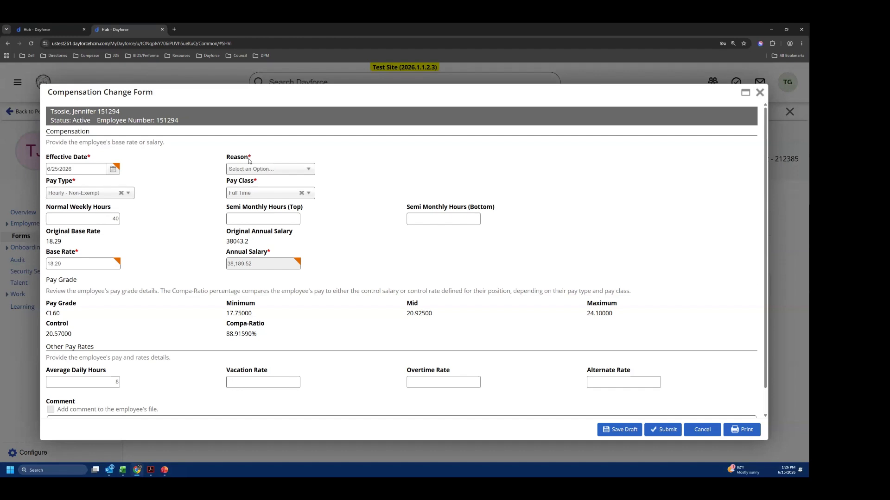
{"action": "left_click", "coordinate": [273, 169]}
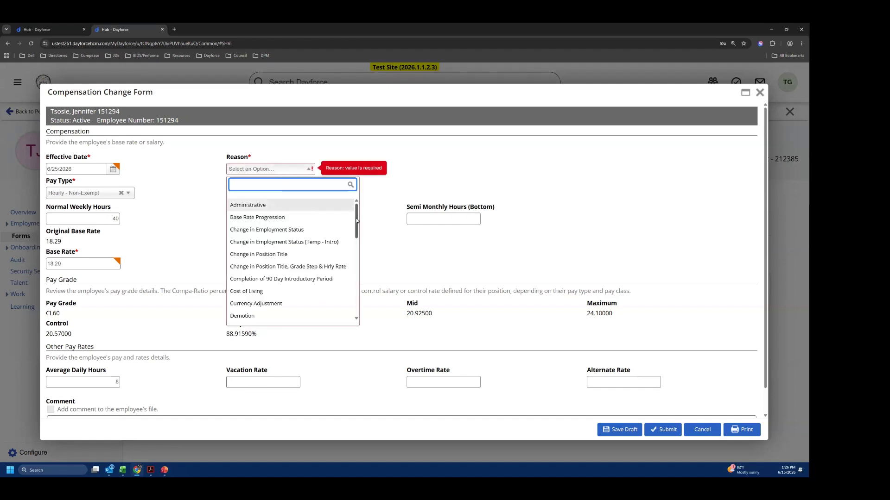
{"action": "left_click_drag", "start_coordinate": [356, 220], "coordinate": [352, 272]}
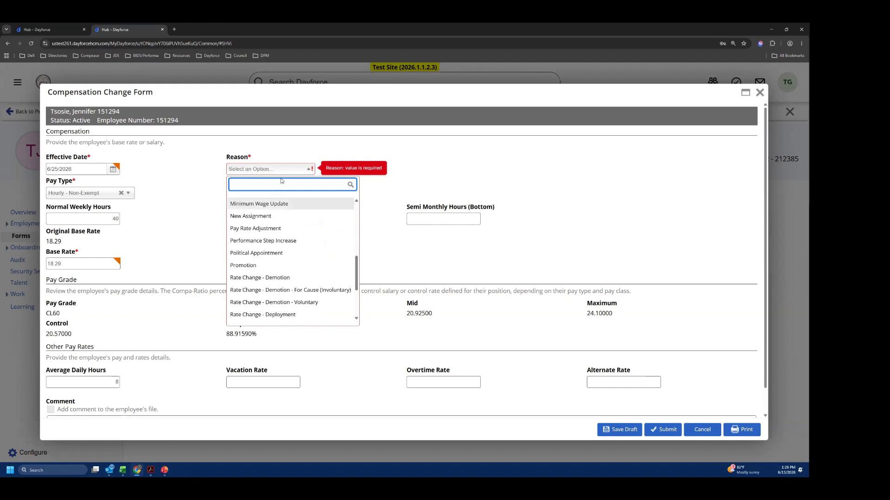
{"action": "type", "text": "perfor"}
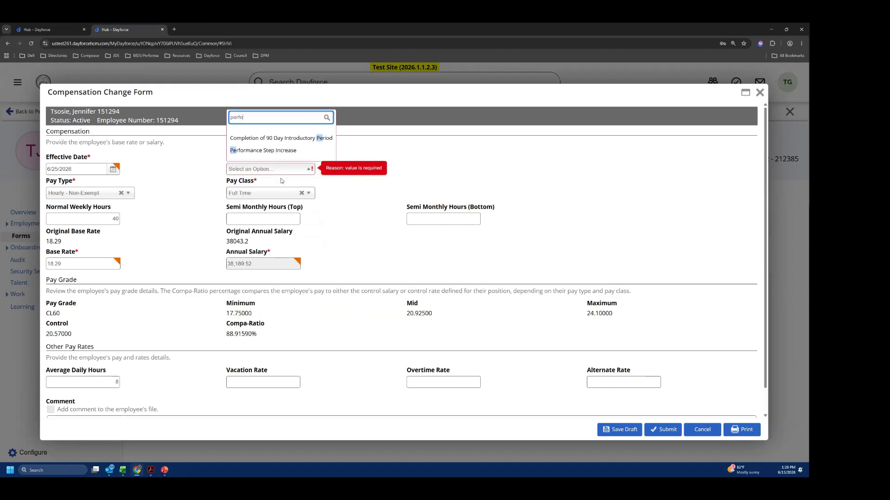
{"action": "left_click", "coordinate": [272, 151]}
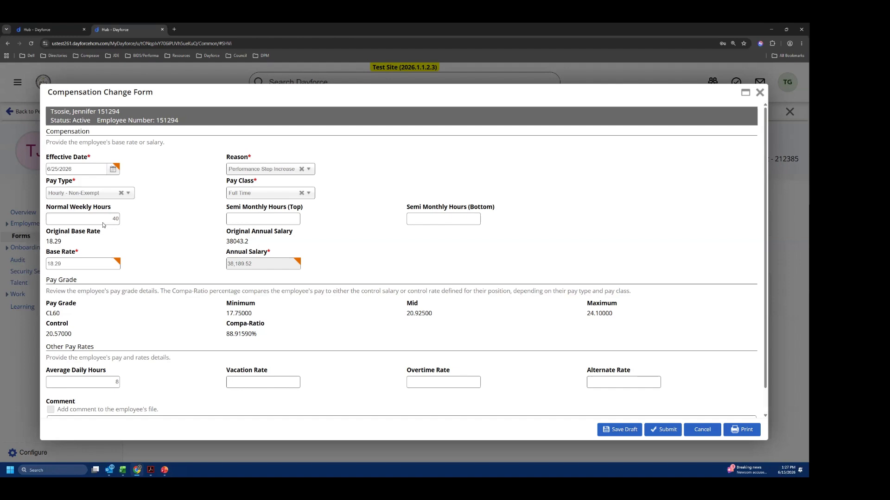
- Set the base rate to 18.82 and submit the Compensation Change Form
{"action": "scroll", "coordinate": [116, 234], "scroll_direction": "down", "scroll_amount": 2}
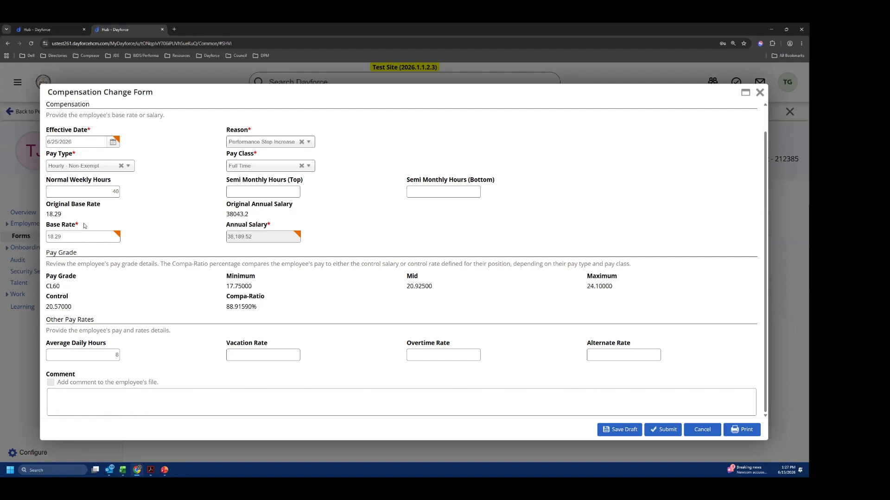
{"action": "left_click", "coordinate": [79, 238]}
{"action": "type", "text": "18."}
{"action": "left_click", "coordinate": [75, 394]}
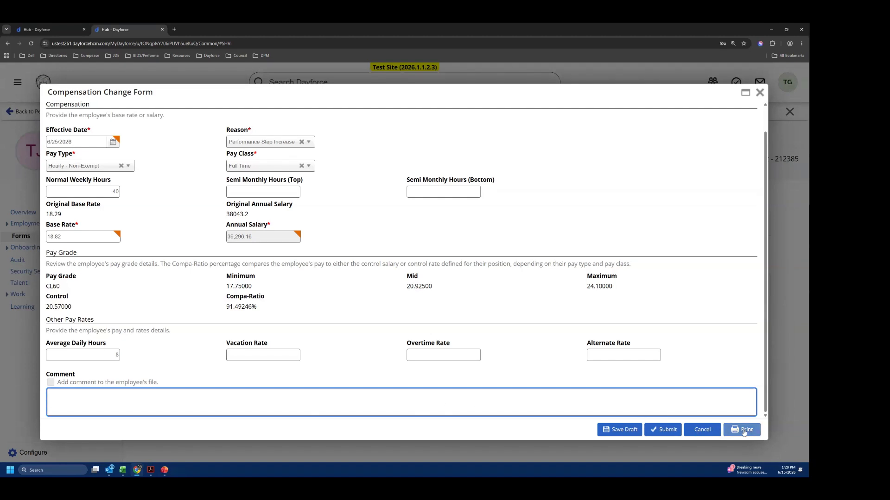
{"action": "left_click", "coordinate": [661, 430]}
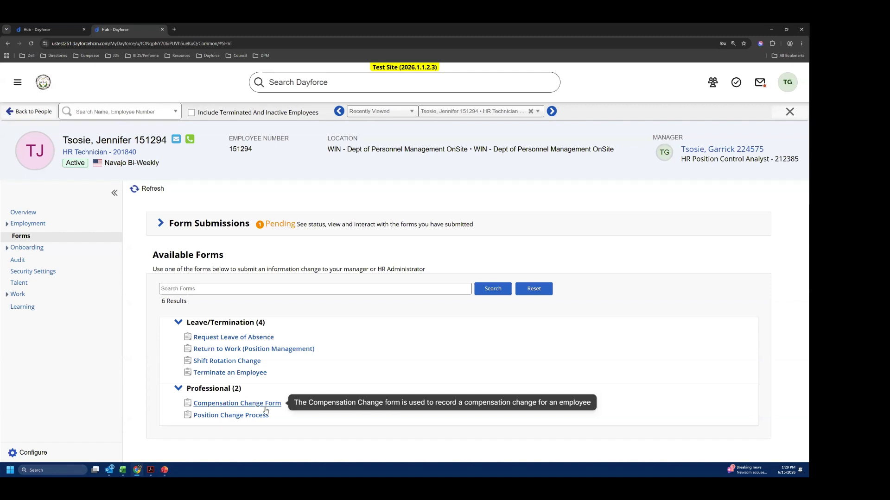
- Examine the pending approvers of the Document Upload under the employee's form submissions and try to view its details
{"action": "left_click", "coordinate": [161, 225]}
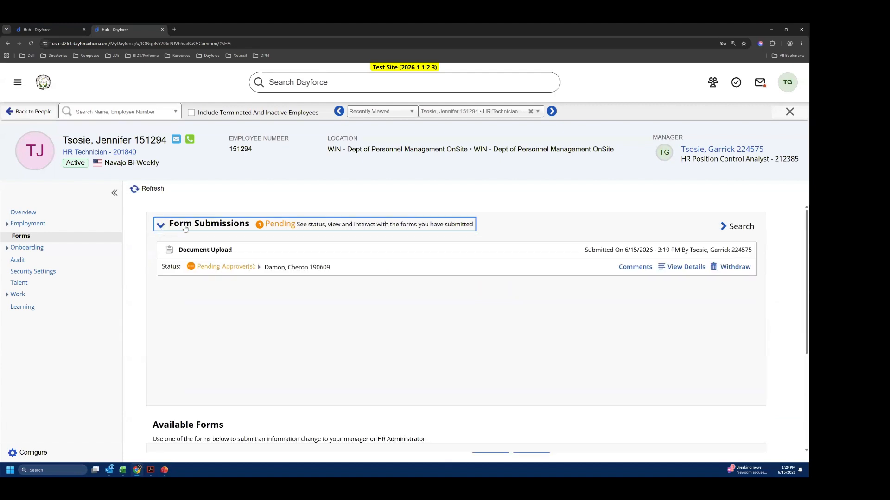
{"action": "left_click", "coordinate": [276, 278]}
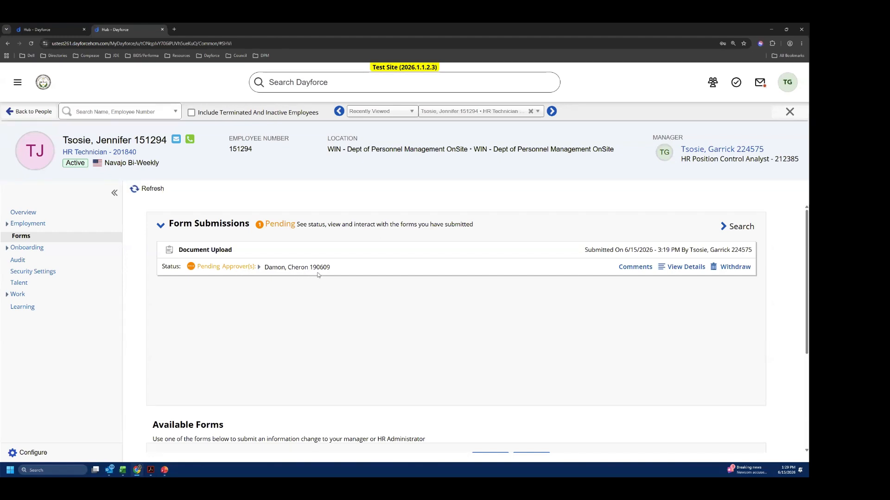
{"action": "left_click", "coordinate": [259, 268]}
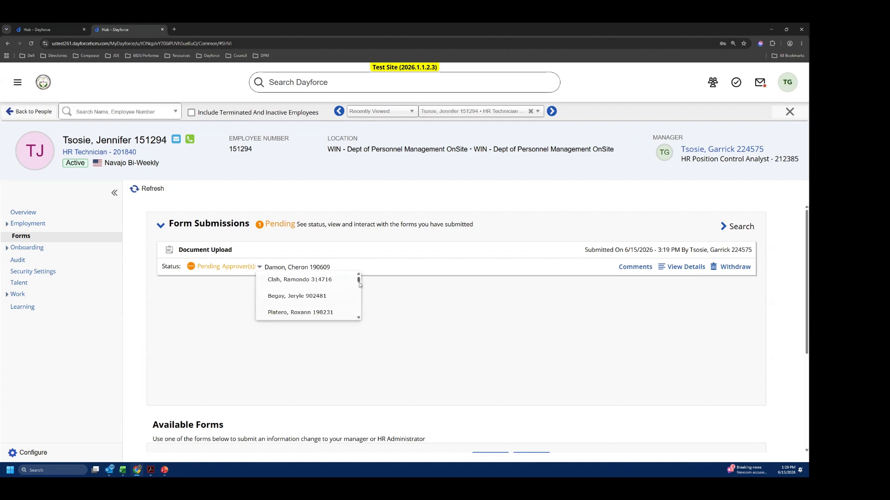
{"action": "left_click_drag", "start_coordinate": [359, 279], "coordinate": [365, 307]}
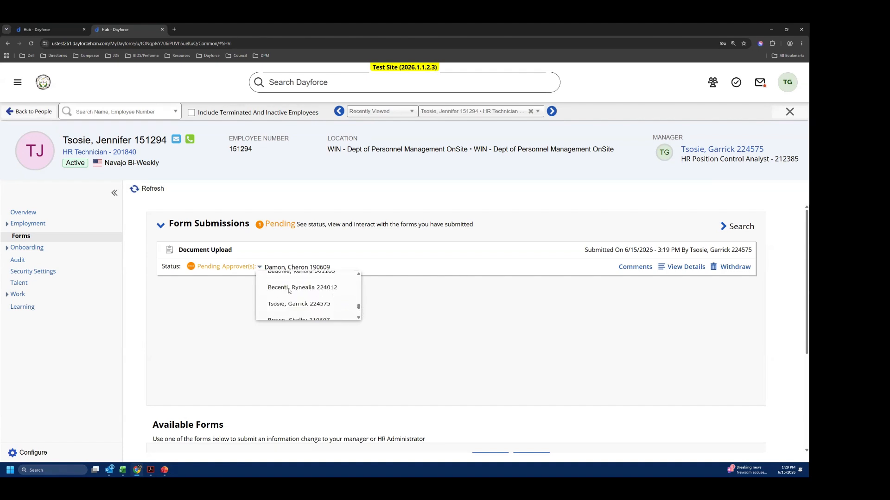
{"action": "left_click", "coordinate": [392, 296]}
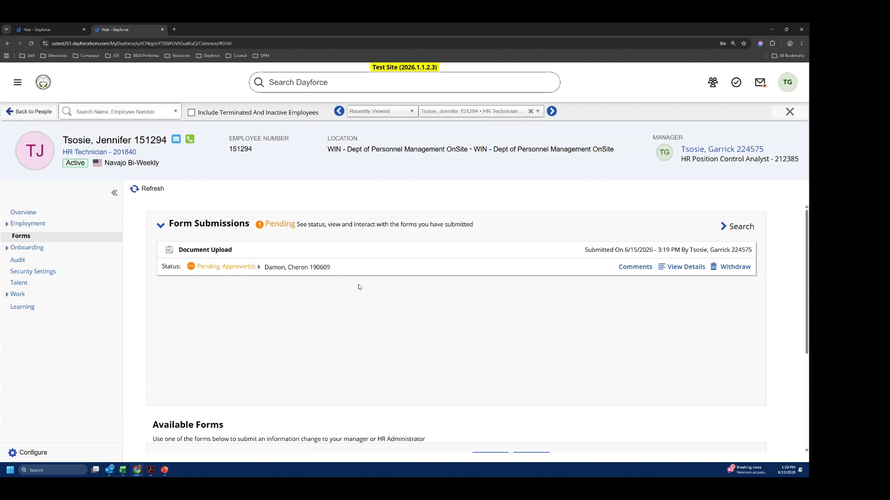
{"action": "left_click", "coordinate": [686, 267]}
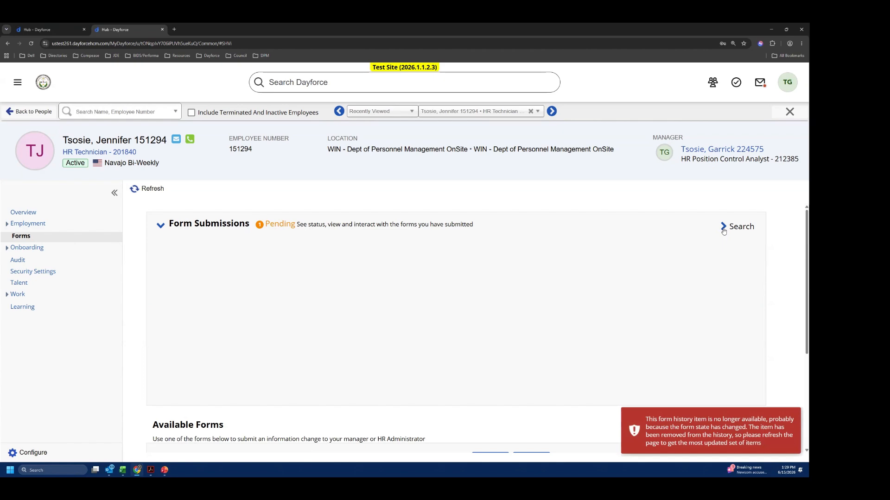
- Reload the form submissions to check the Compensation Change Form's status, and close the employee's profile
{"action": "left_click", "coordinate": [161, 225]}
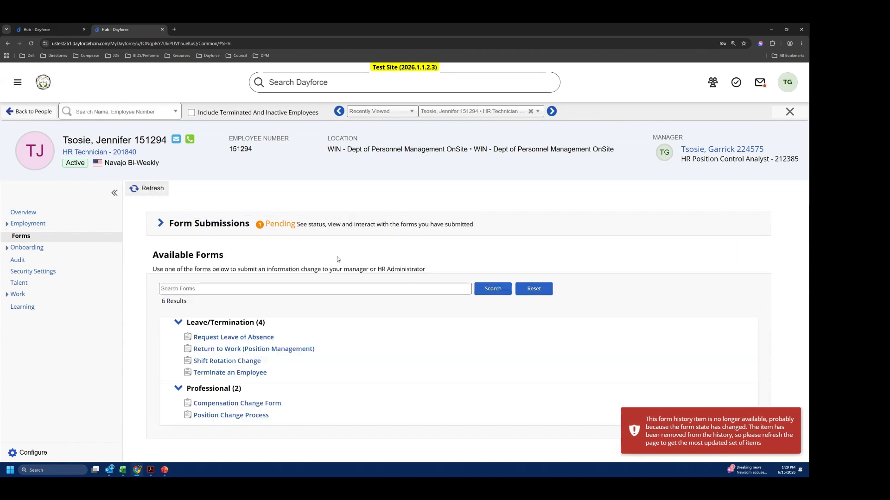
{"action": "left_click", "coordinate": [178, 323]}
{"action": "left_click", "coordinate": [176, 388]}
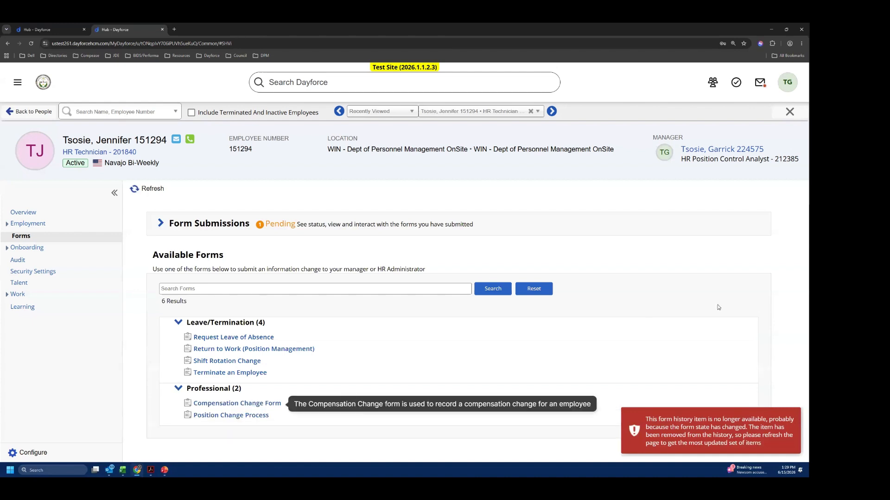
{"action": "left_click", "coordinate": [489, 395]}
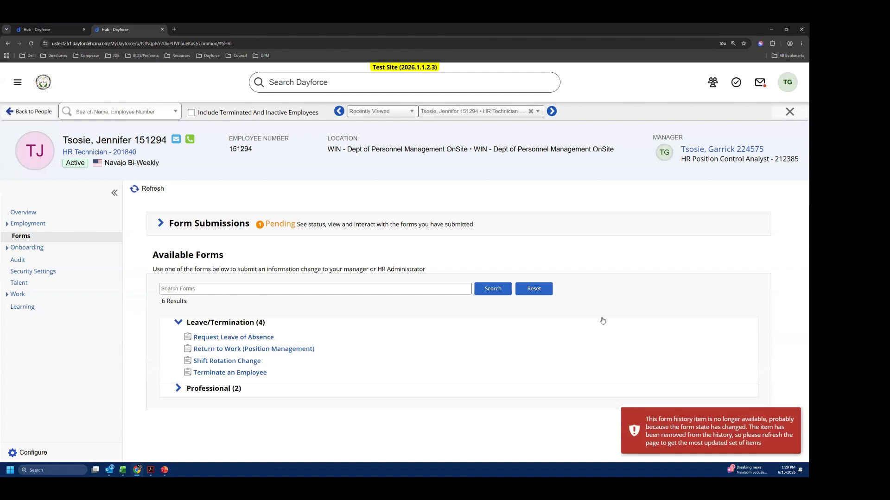
{"action": "left_click", "coordinate": [213, 225]}
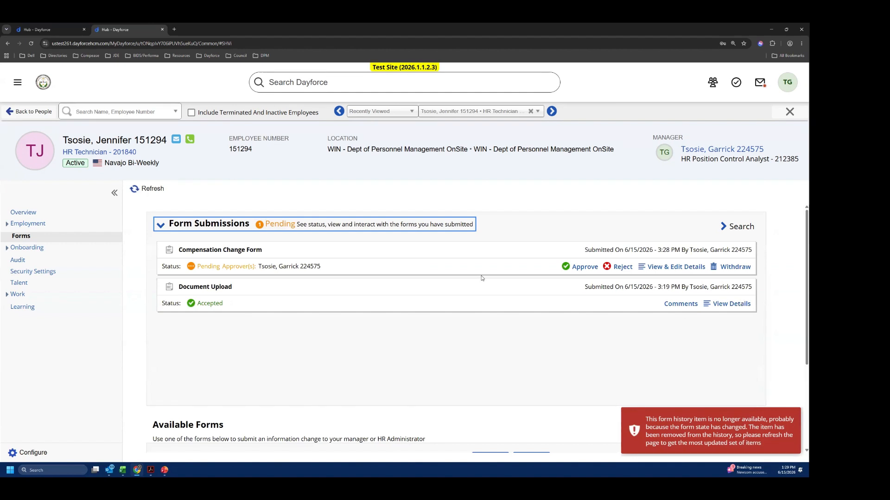
{"action": "left_click", "coordinate": [347, 364]}
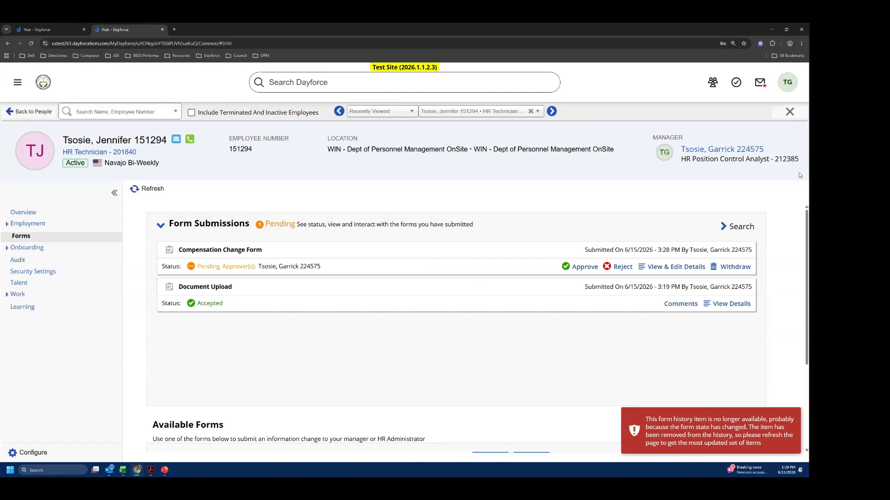
{"action": "left_click", "coordinate": [789, 115]}
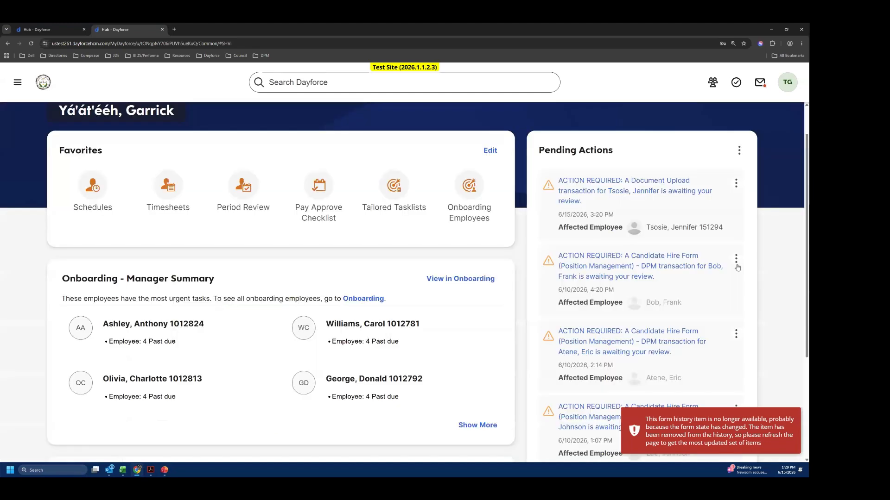
{"action": "scroll", "coordinate": [737, 268], "scroll_direction": "down", "scroll_amount": 3}
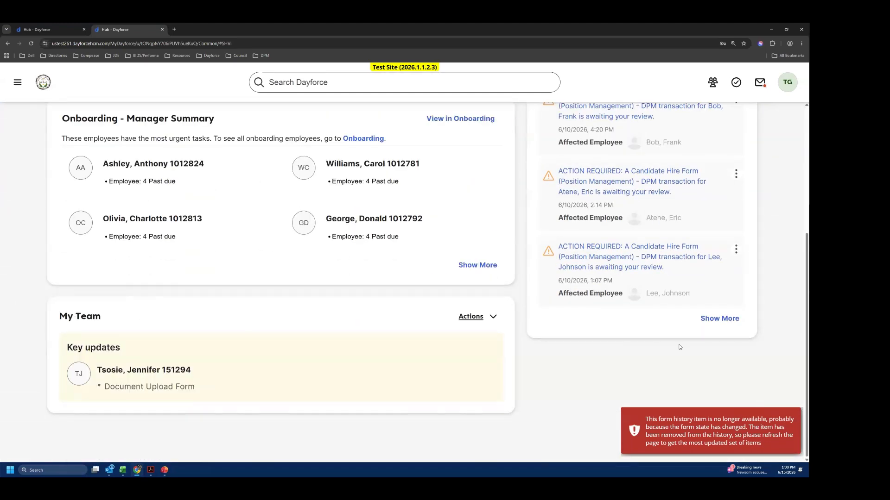
{"action": "scroll", "coordinate": [633, 333], "scroll_direction": "up", "scroll_amount": 4}
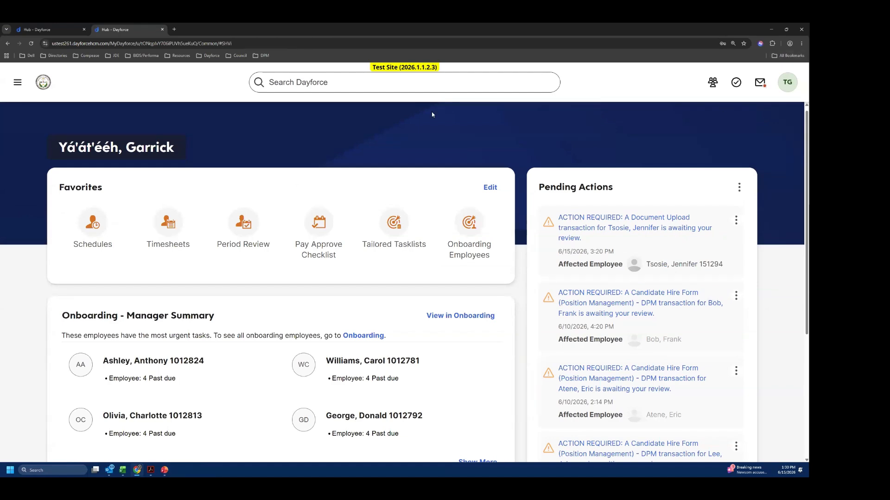
{"action": "left_click", "coordinate": [786, 29]}
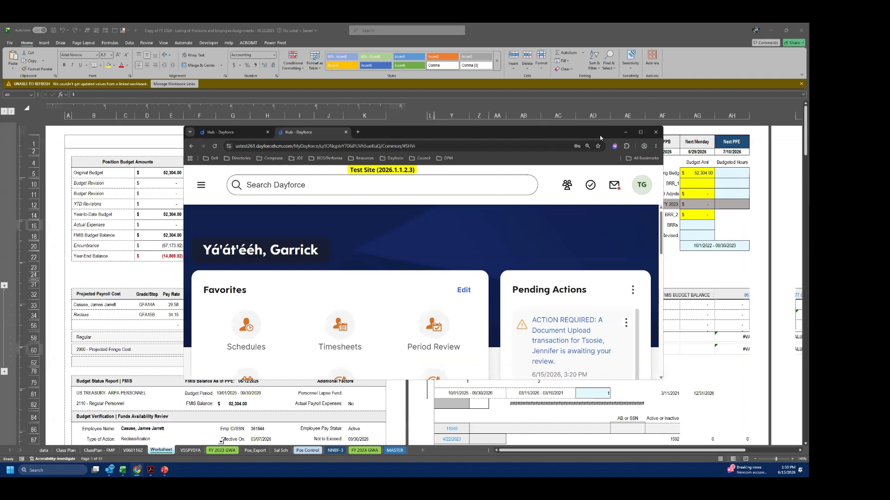
{"action": "left_click", "coordinate": [772, 31]}
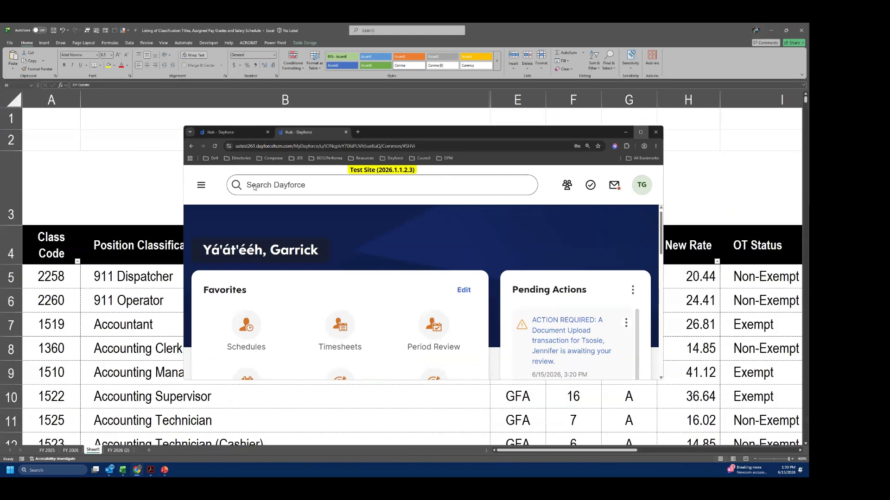
{"action": "left_click", "coordinate": [641, 132]}
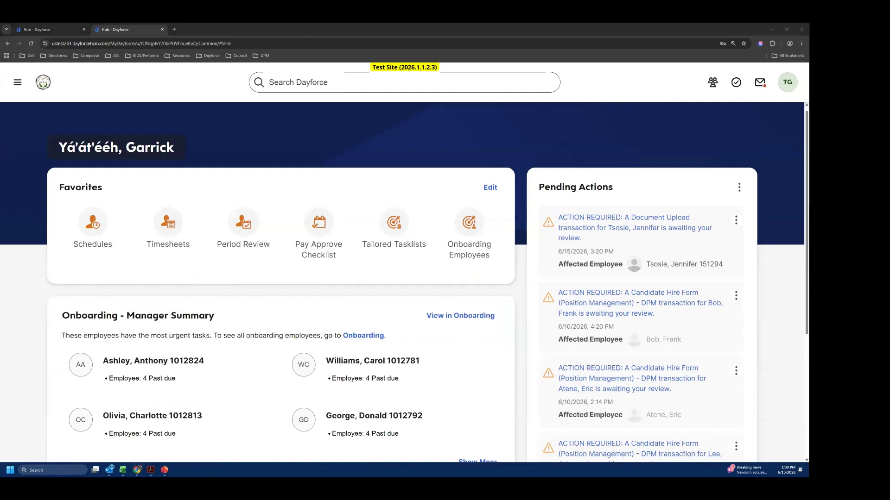
- Switch to the PowerPoint presentation, show the Workflow Approvals slide, and place the cursor at the first item of its numbered list
{"action": "key", "text": "alt+Tab"}
{"action": "scroll", "coordinate": [94, 399], "scroll_direction": "down", "scroll_amount": 1}
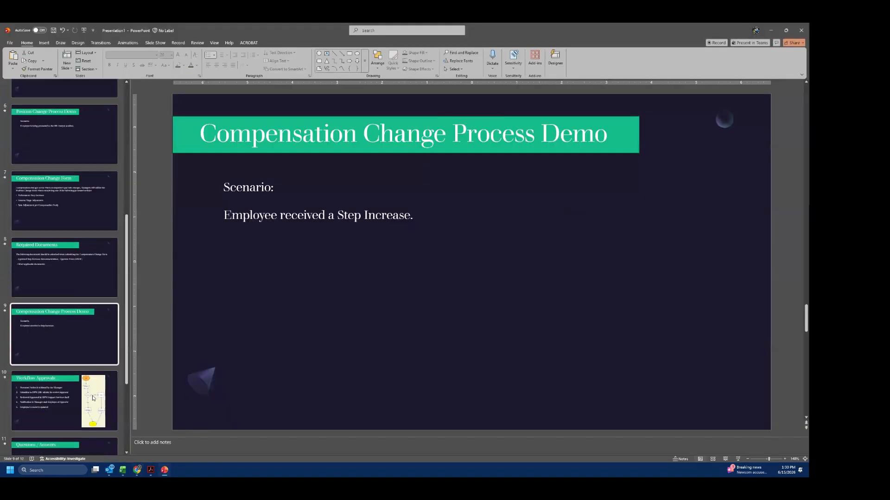
{"action": "left_click", "coordinate": [93, 399]}
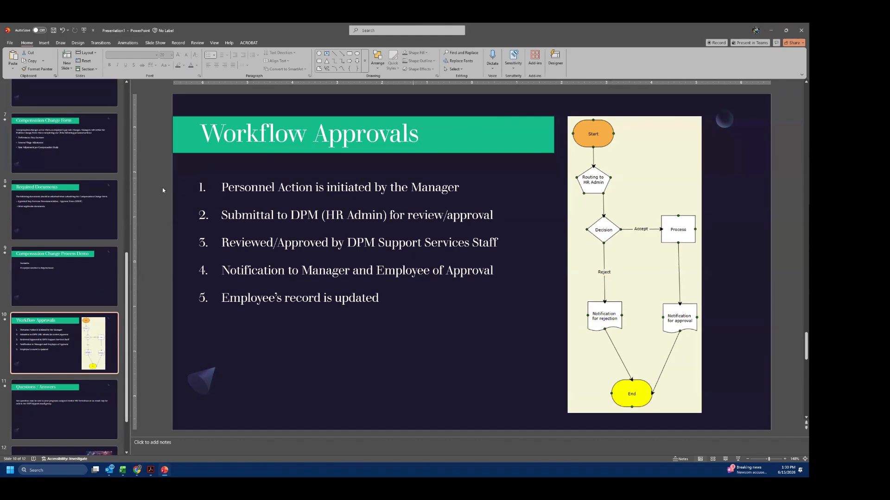
{"action": "left_click", "coordinate": [237, 165]}
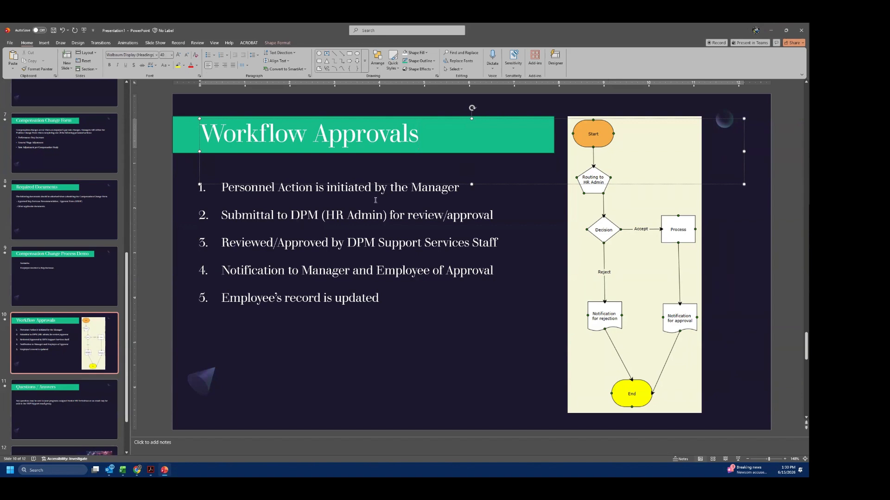
{"action": "left_click", "coordinate": [219, 188]}
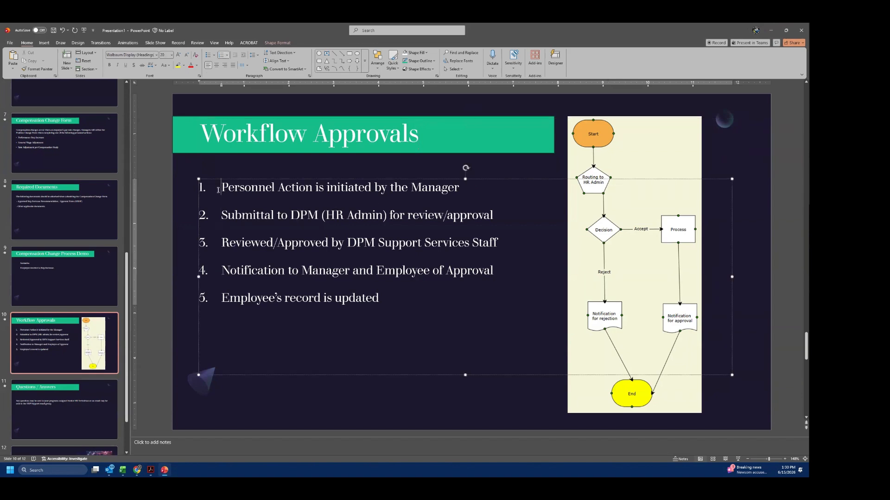
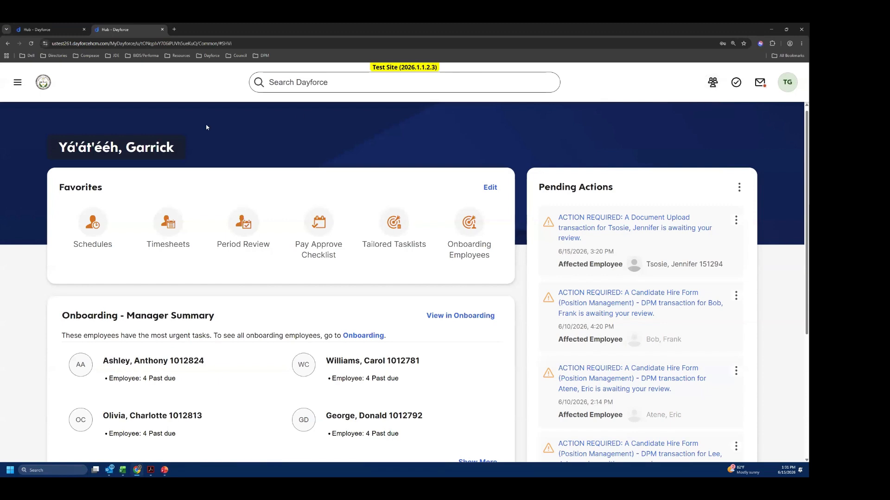
{"action": "left_click", "coordinate": [341, 83]}
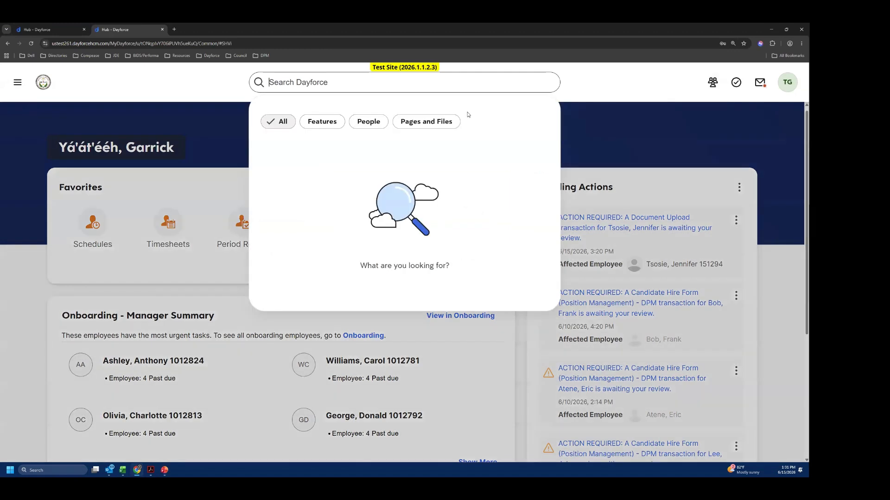
{"action": "type", "text": "help"}
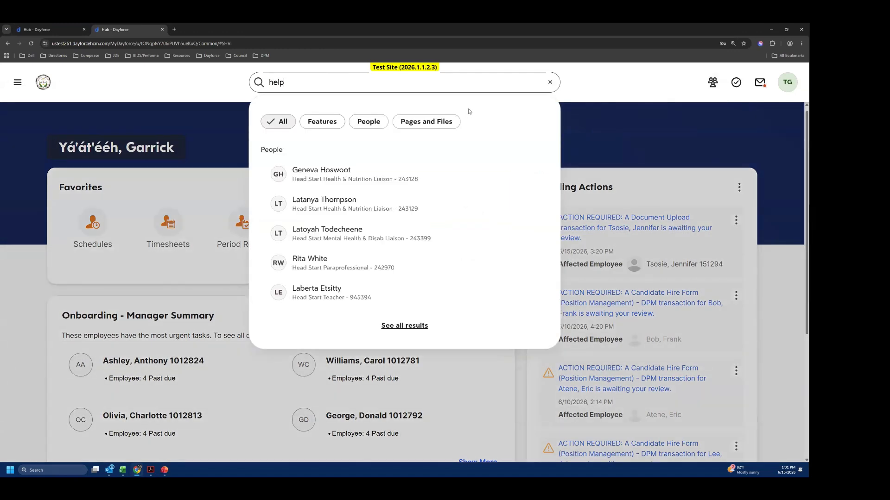
{"action": "key", "text": "BackSpace"}
{"action": "key", "text": "BackSpace"}
{"action": "key", "text": "BackSpace"}
{"action": "key", "text": "BackSpace"}
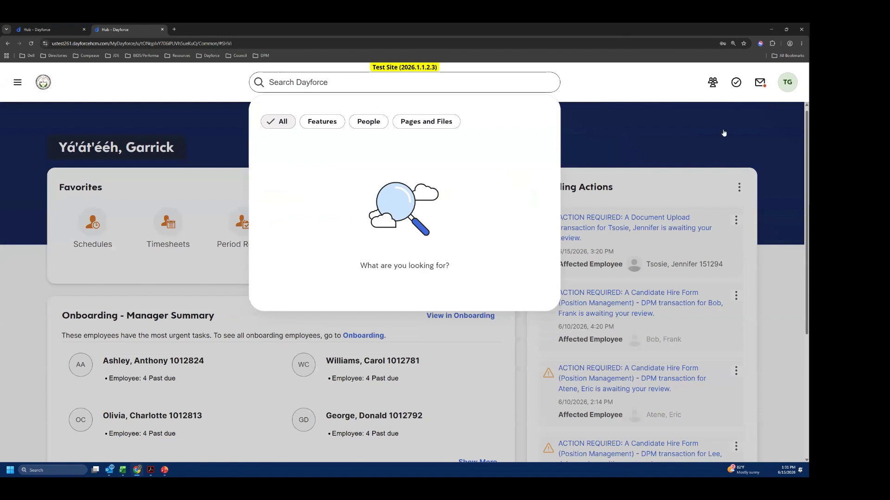
{"action": "left_click", "coordinate": [709, 98]}
- Open the Help resource from the account options, start the Navajo Nation MyPath course and enlarge the page to 150%
{"action": "left_click", "coordinate": [790, 84]}
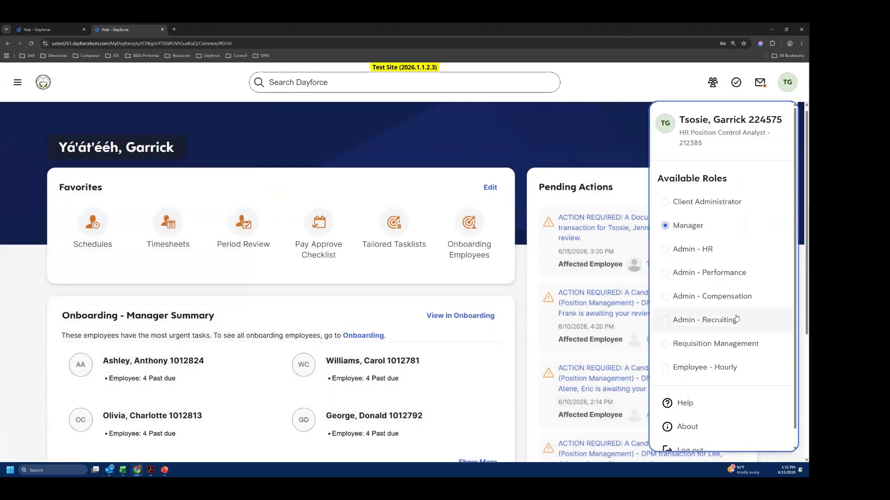
{"action": "scroll", "coordinate": [735, 317], "scroll_direction": "down", "scroll_amount": 1}
{"action": "left_click", "coordinate": [685, 386]}
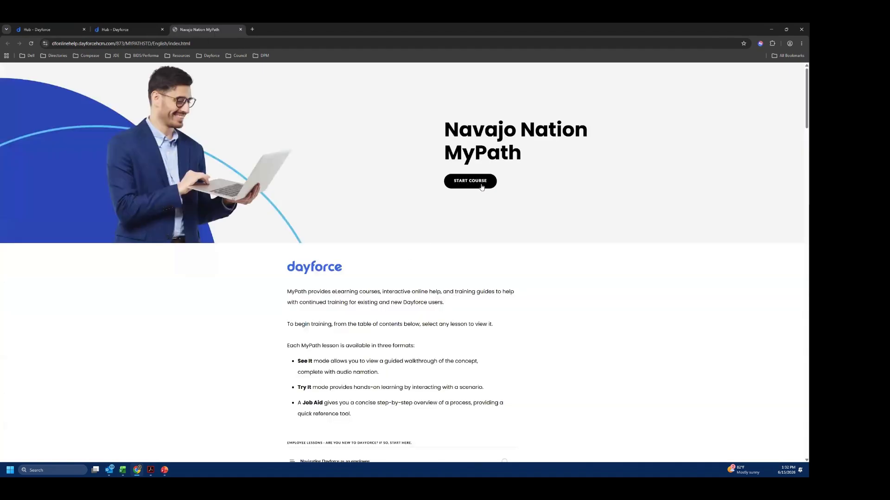
{"action": "left_click", "coordinate": [482, 186]}
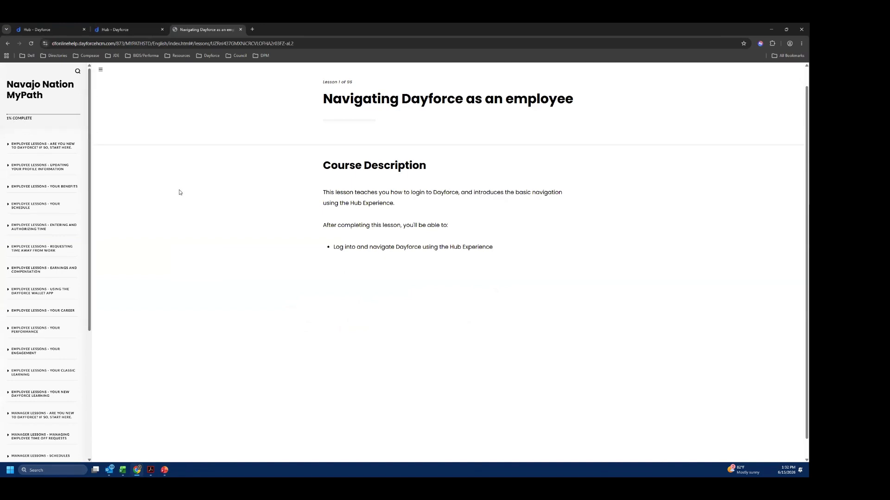
{"action": "key", "text": "ctrl+plus"}
{"action": "key", "text": "ctrl+plus"}
{"action": "key", "text": "ctrl+plus"}
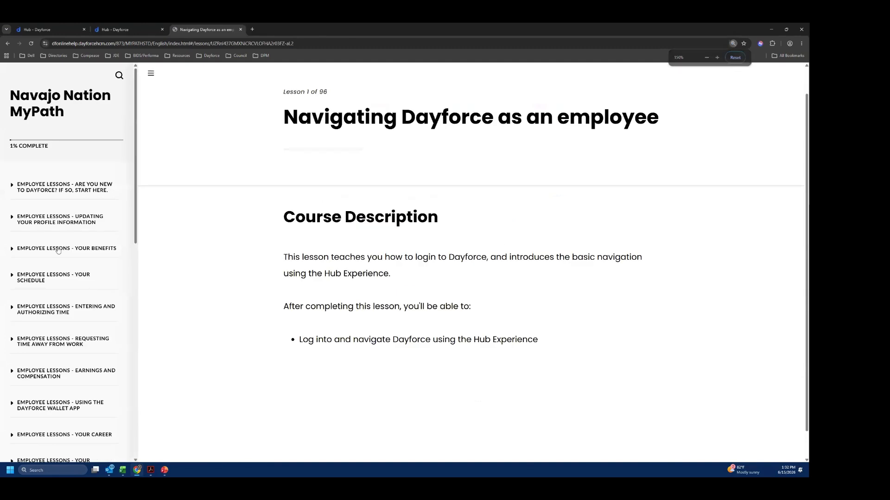
- Browse the MyPath lesson list and open "Entering an emergency contact" under the profile information lessons
{"action": "scroll", "coordinate": [70, 315], "scroll_direction": "down", "scroll_amount": 2}
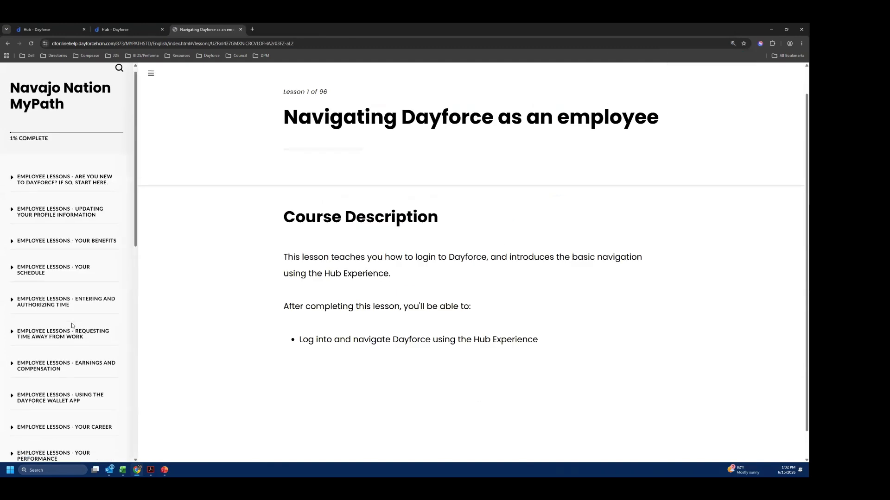
{"action": "scroll", "coordinate": [71, 323], "scroll_direction": "down", "scroll_amount": 4}
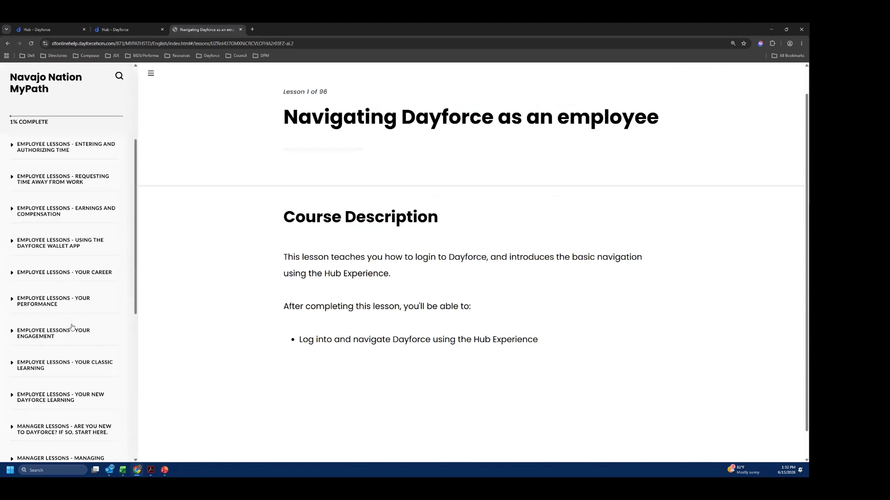
{"action": "scroll", "coordinate": [72, 327], "scroll_direction": "up", "scroll_amount": 5}
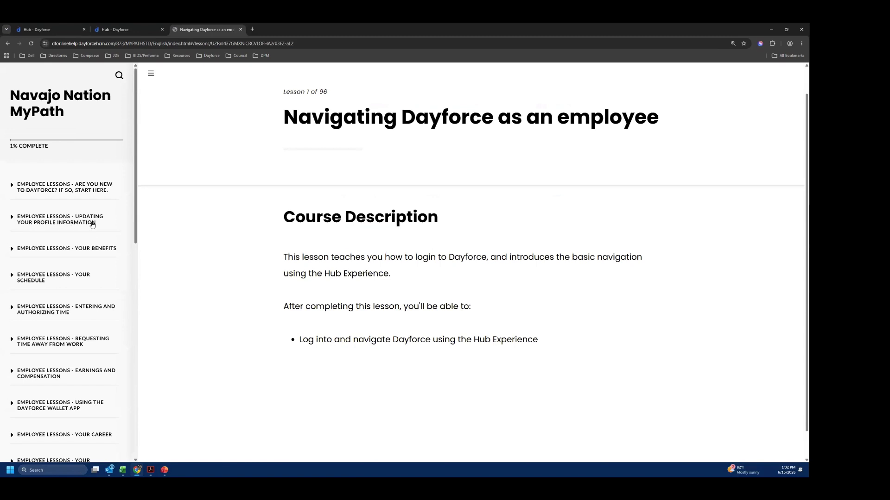
{"action": "left_click", "coordinate": [84, 226]}
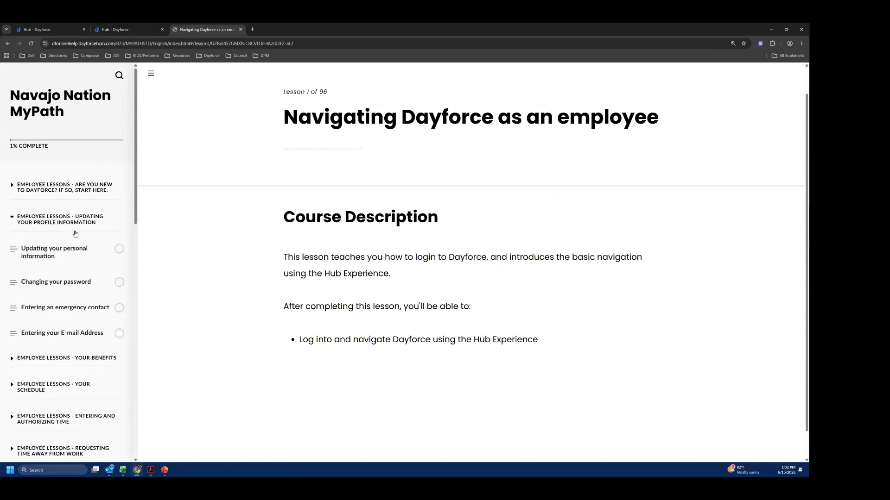
{"action": "scroll", "coordinate": [59, 251], "scroll_direction": "down", "scroll_amount": 1}
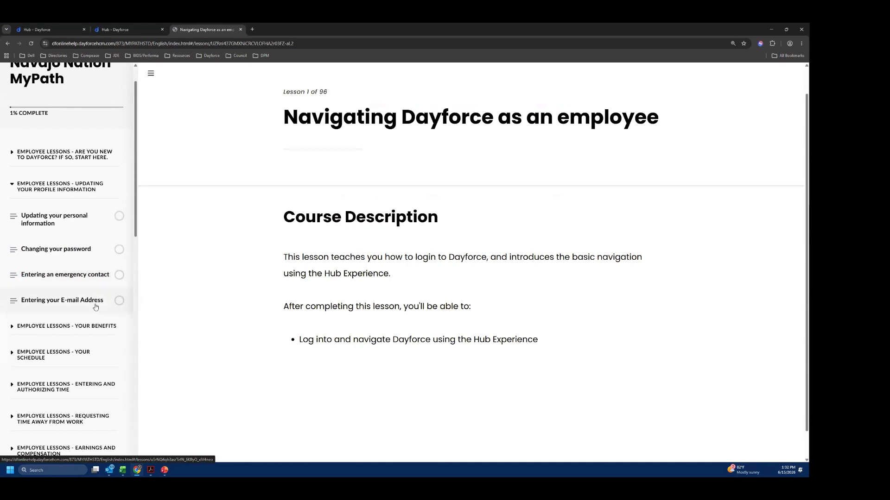
{"action": "left_click", "coordinate": [16, 278]}
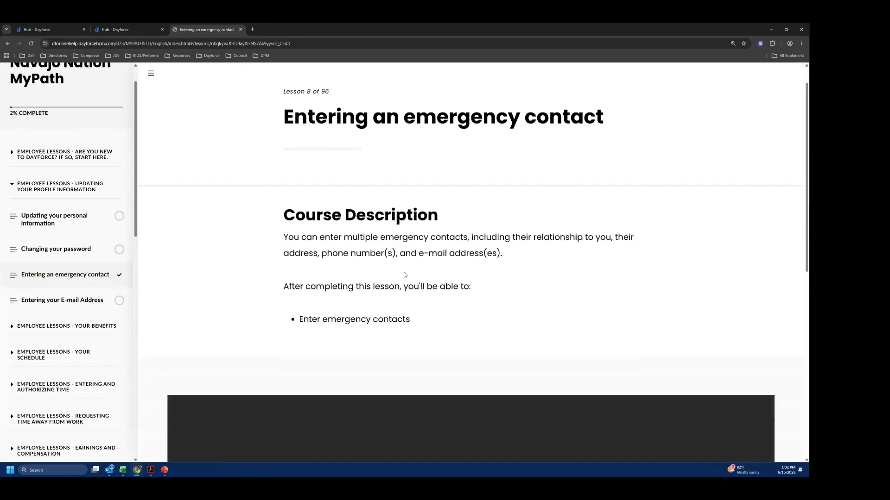
- Play the See It demonstration of the emergency contact lesson, pause it and exit the lesson
{"action": "scroll", "coordinate": [597, 279], "scroll_direction": "down", "scroll_amount": 1}
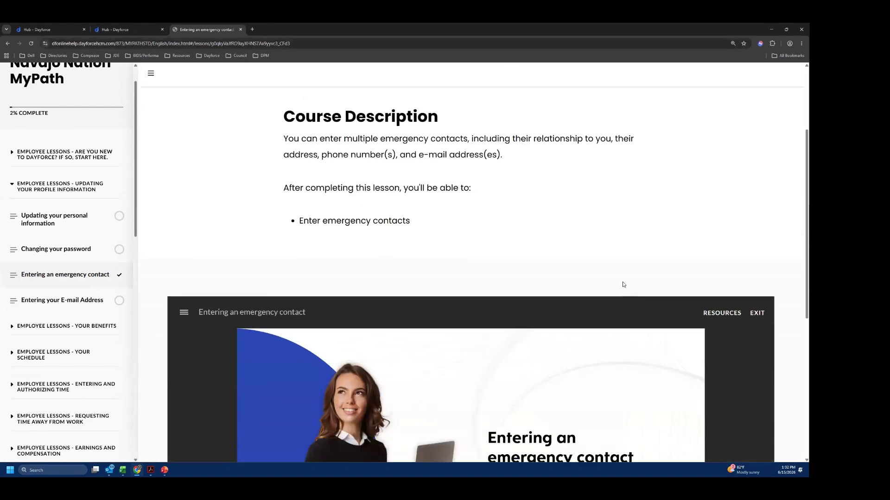
{"action": "scroll", "coordinate": [435, 223], "scroll_direction": "up", "scroll_amount": 1}
{"action": "scroll", "coordinate": [435, 223], "scroll_direction": "down", "scroll_amount": 5}
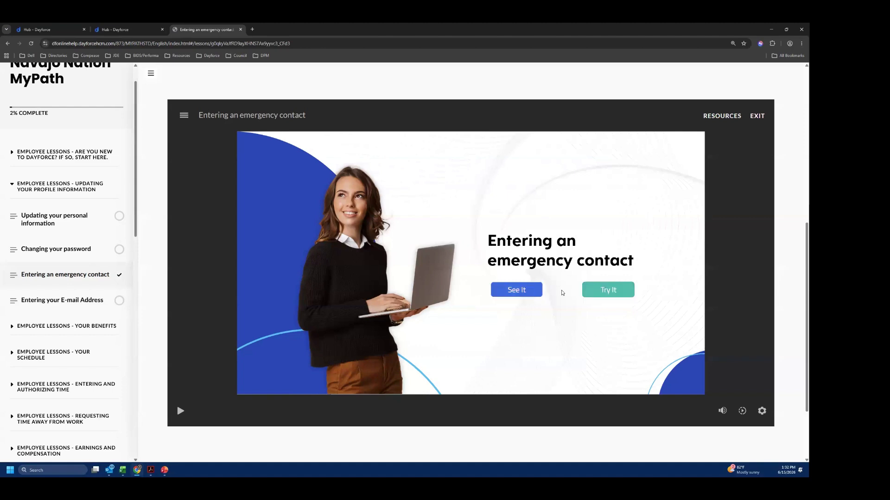
{"action": "left_click", "coordinate": [513, 292]}
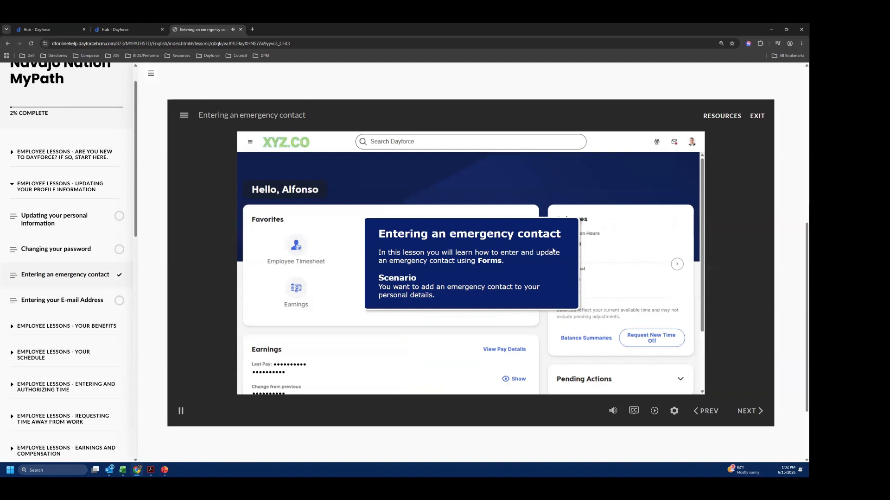
{"action": "left_click", "coordinate": [183, 412]}
{"action": "left_click", "coordinate": [761, 114]}
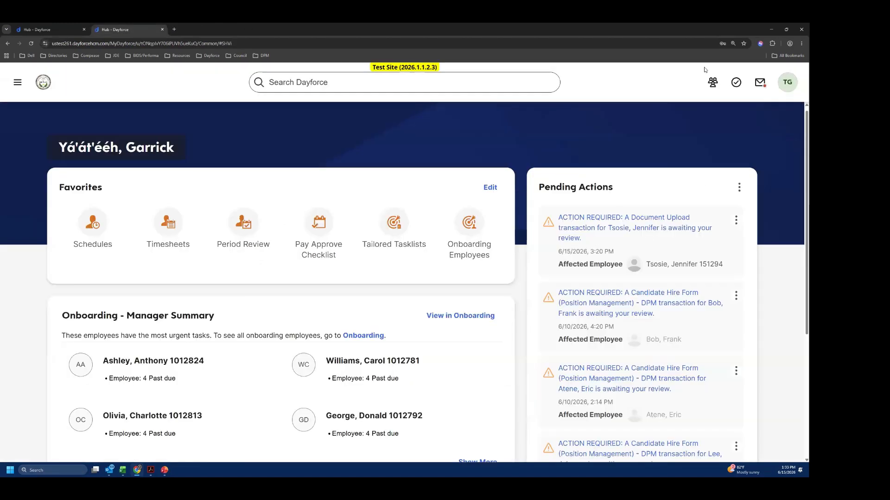
- Reopen the MyPath help, return to the "Entering an emergency contact" lesson and start its Try It simulation
{"action": "left_click", "coordinate": [788, 82]}
{"action": "left_click", "coordinate": [684, 404]}
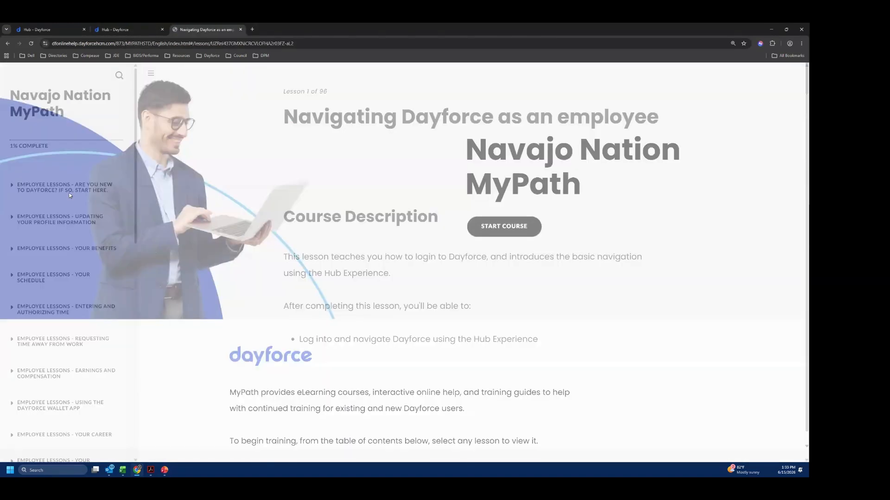
{"action": "left_click", "coordinate": [71, 219]}
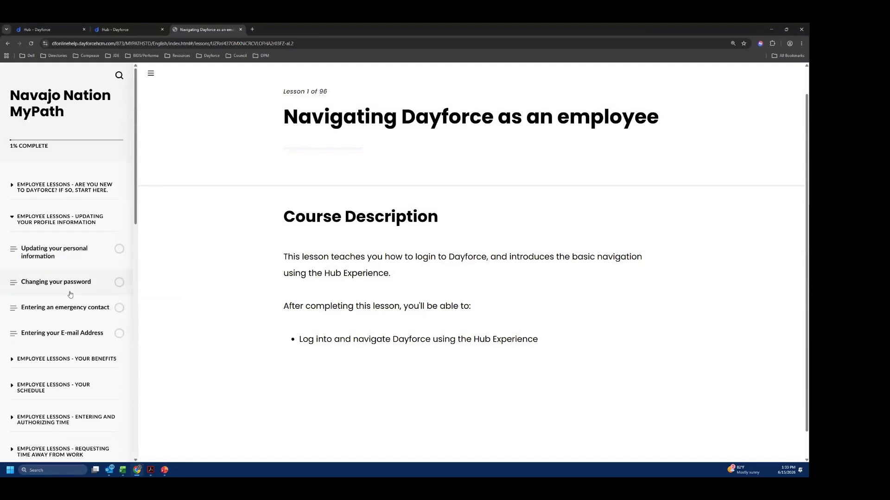
{"action": "left_click", "coordinate": [78, 308]}
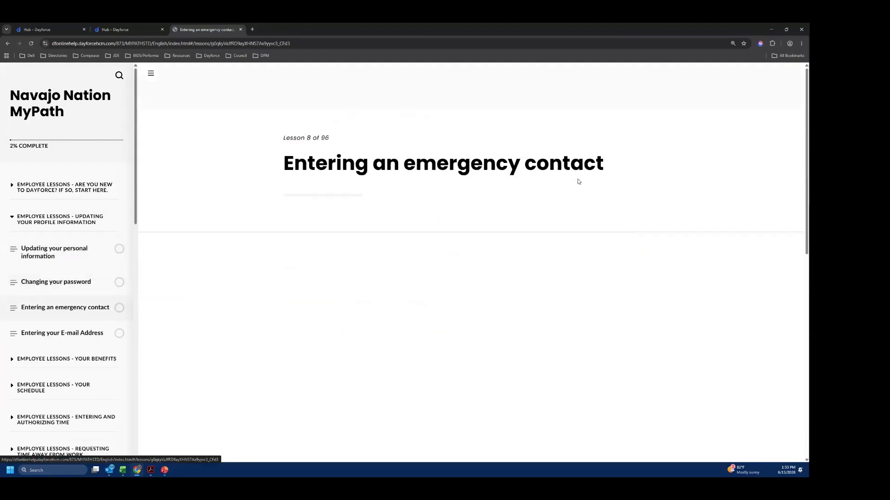
{"action": "scroll", "coordinate": [633, 284], "scroll_direction": "down", "scroll_amount": 5}
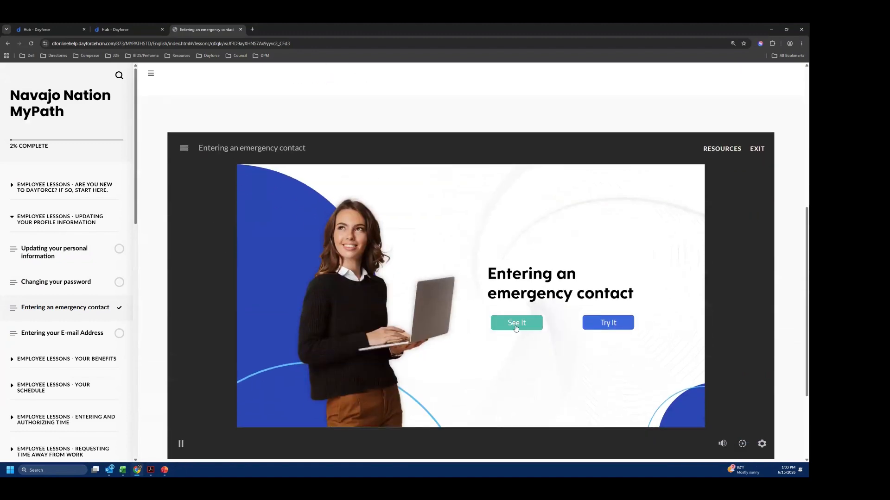
{"action": "scroll", "coordinate": [606, 318], "scroll_direction": "down", "scroll_amount": 1}
{"action": "left_click", "coordinate": [611, 293]}
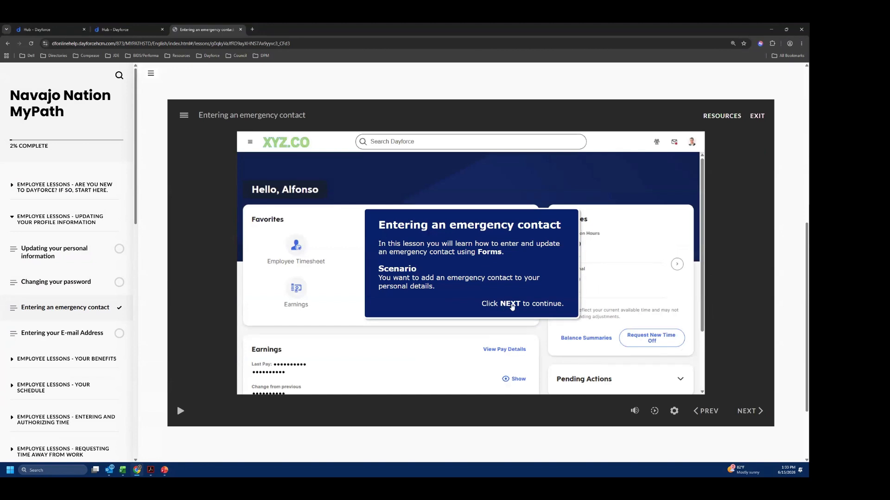
- Follow the Try It simulation through the sample profile's forms to the Emergency Contacts form, and exit the lesson
{"action": "left_click", "coordinate": [521, 306]}
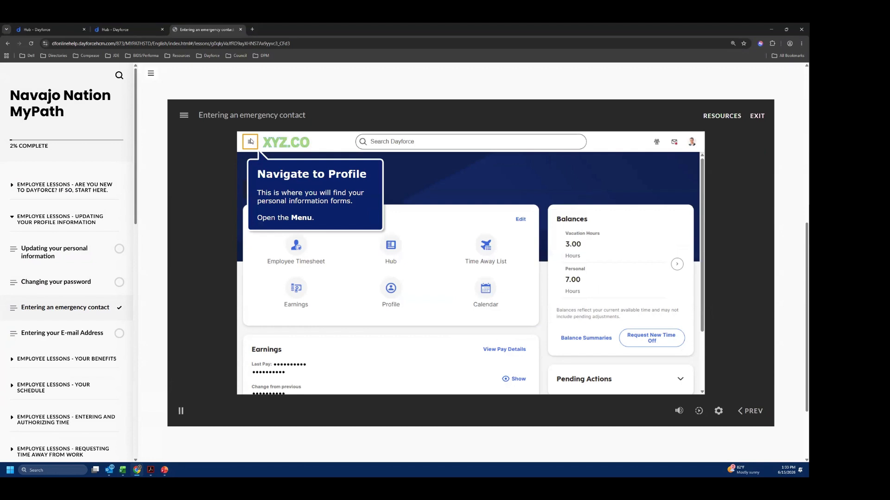
{"action": "left_click", "coordinate": [249, 144]}
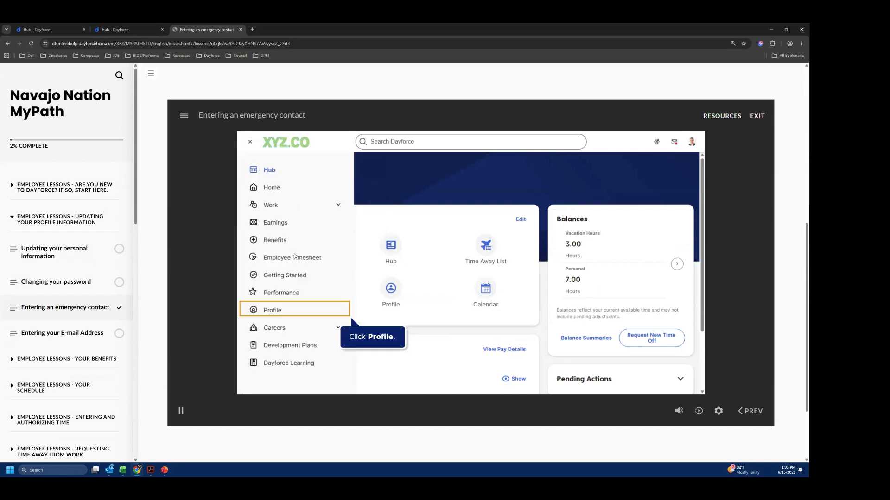
{"action": "left_click", "coordinate": [273, 311]}
{"action": "left_click", "coordinate": [338, 203]}
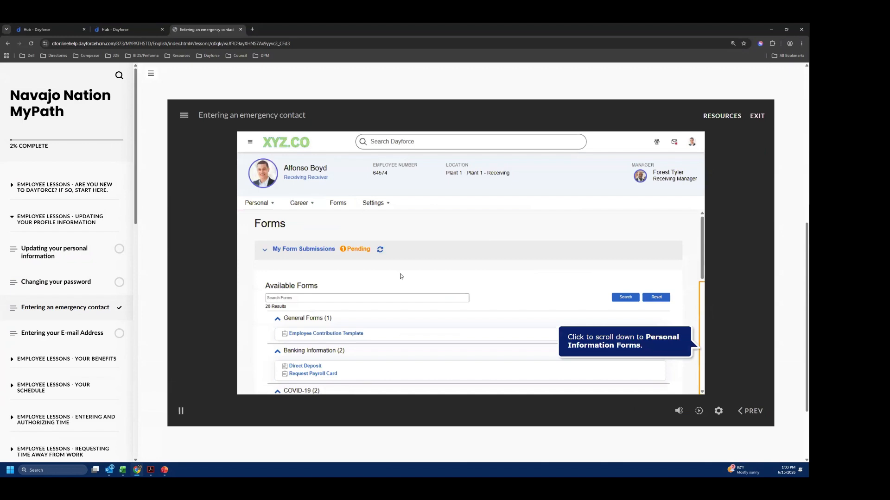
{"action": "scroll", "coordinate": [576, 306], "scroll_direction": "up", "scroll_amount": 2}
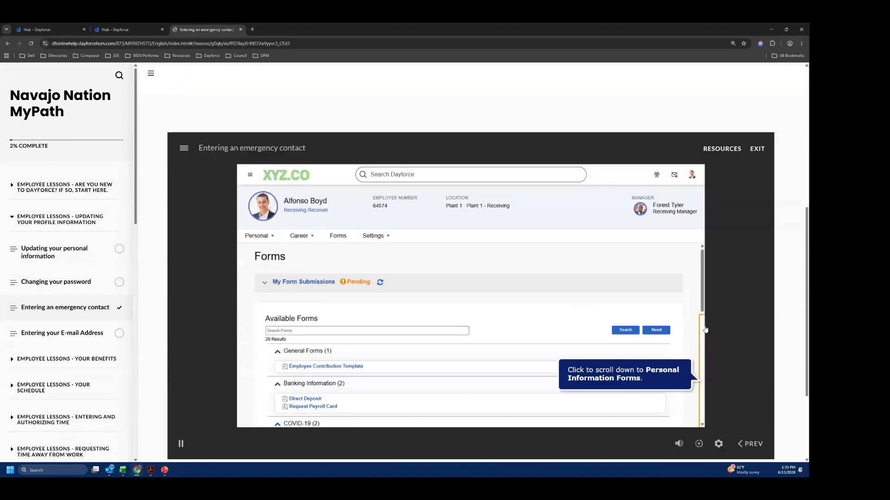
{"action": "left_click", "coordinate": [703, 337]}
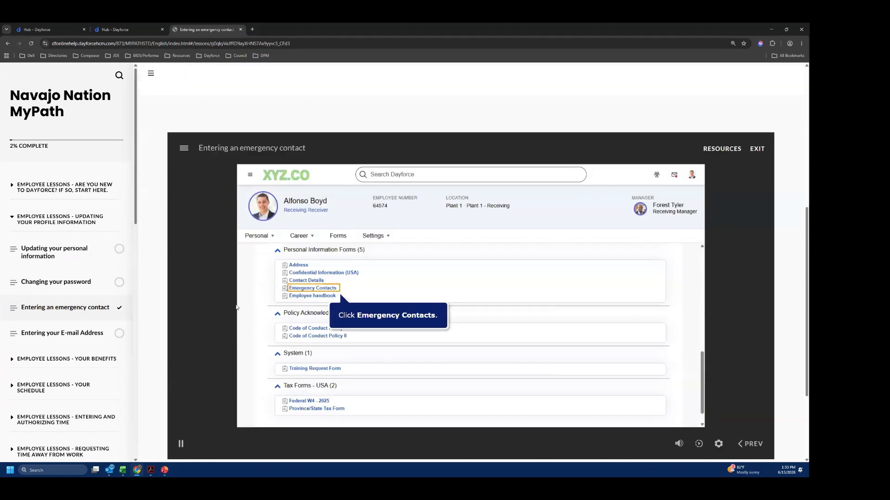
{"action": "left_click", "coordinate": [323, 290]}
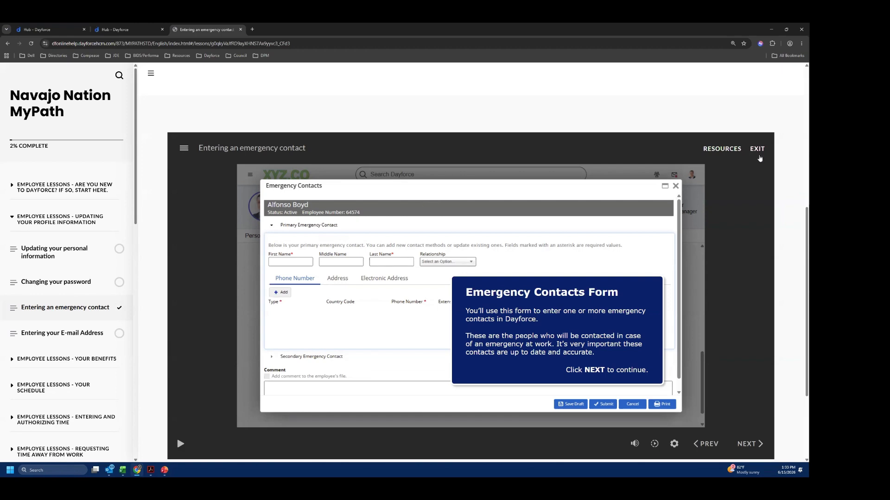
{"action": "left_click", "coordinate": [757, 148]}
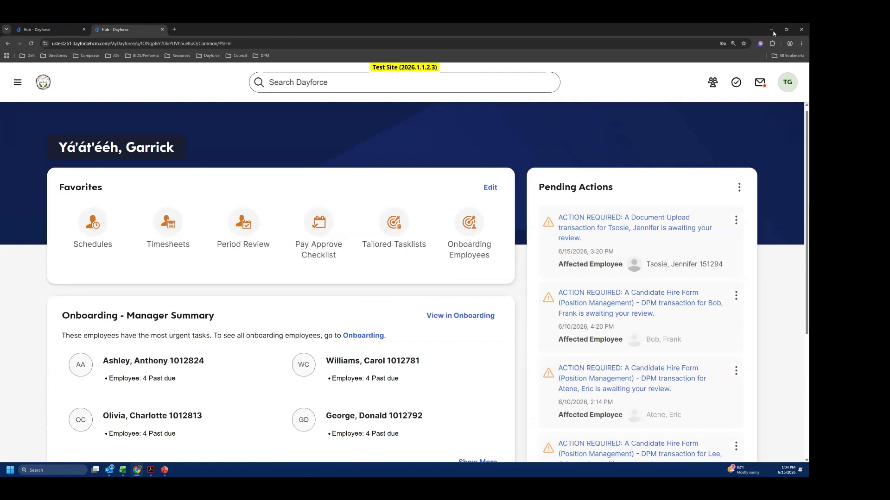
- Open the profile of the employee listed under My Team's key updates and show the employee's forms
{"action": "scroll", "coordinate": [442, 293], "scroll_direction": "down", "scroll_amount": 2}
{"action": "scroll", "coordinate": [425, 306], "scroll_direction": "down", "scroll_amount": 4}
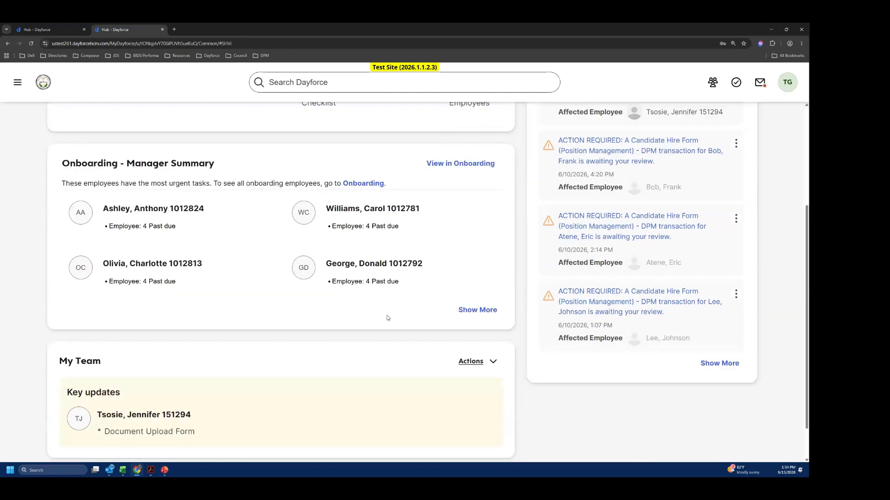
{"action": "left_click", "coordinate": [81, 377]}
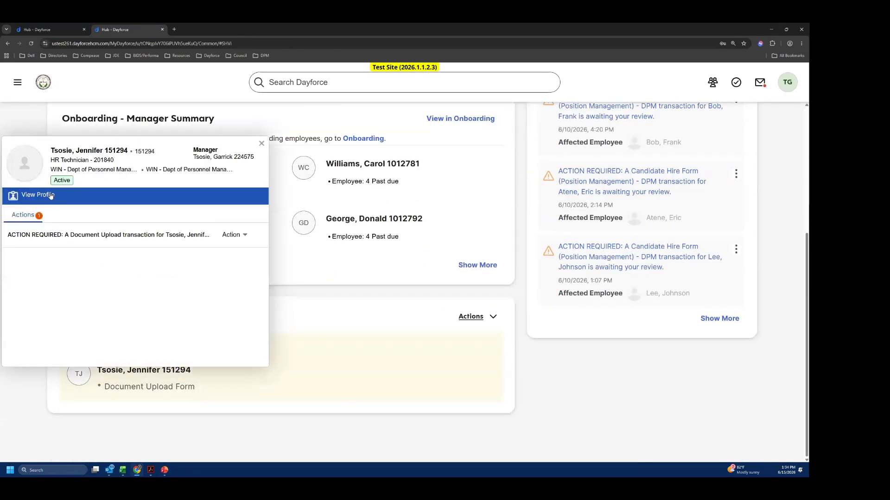
{"action": "left_click", "coordinate": [46, 194]}
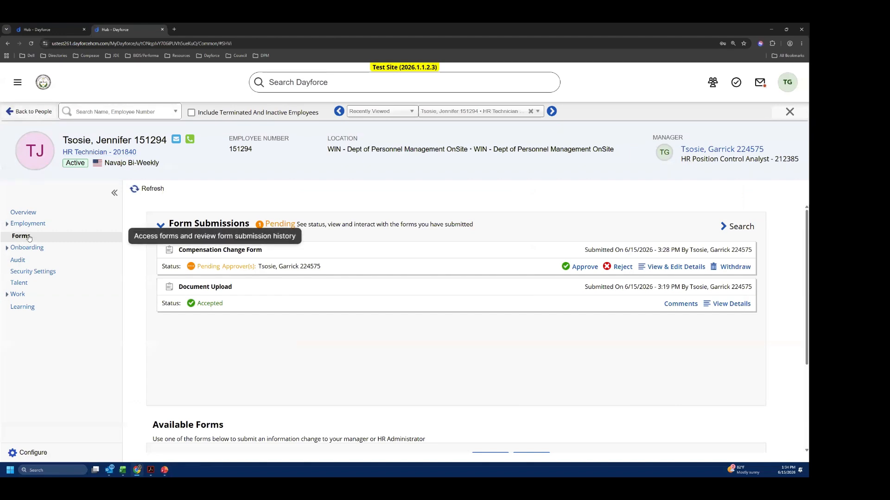
- Open the Terminate an Employee form from the employee's available forms and set the Termination Date to 6/25/2026
{"action": "left_click", "coordinate": [195, 224]}
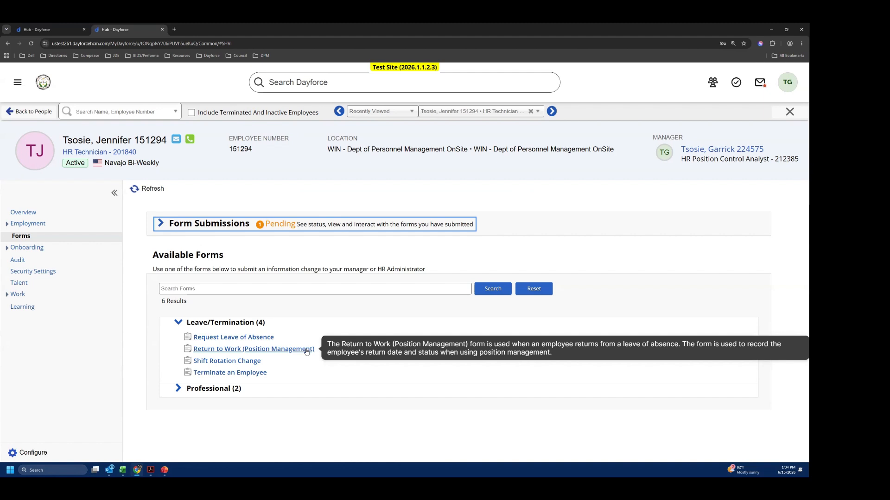
{"action": "left_click", "coordinate": [250, 375]}
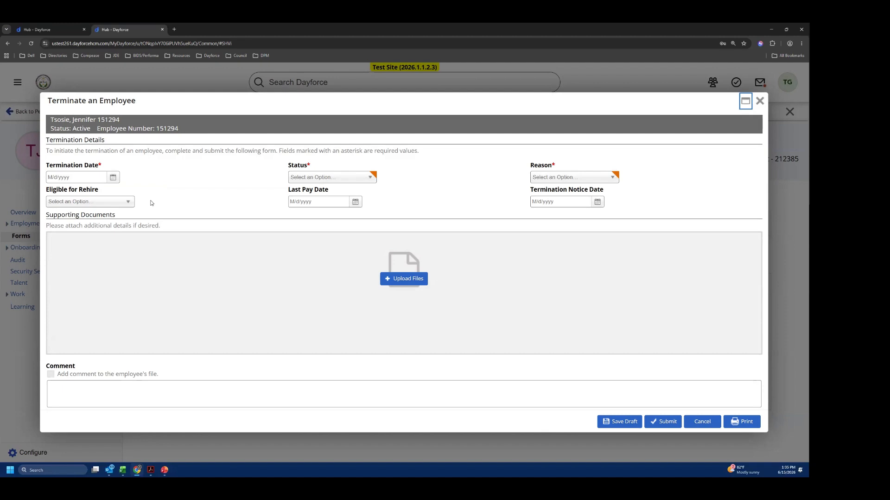
{"action": "left_click", "coordinate": [87, 181]}
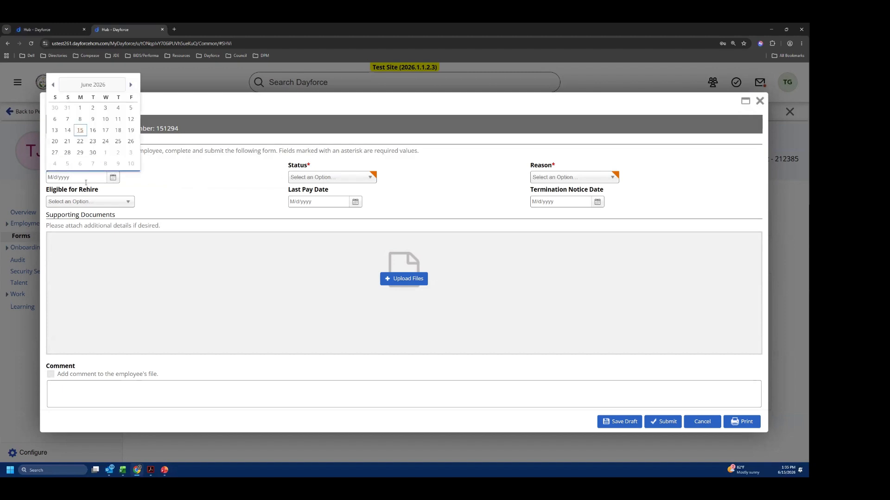
{"action": "left_click", "coordinate": [118, 141]}
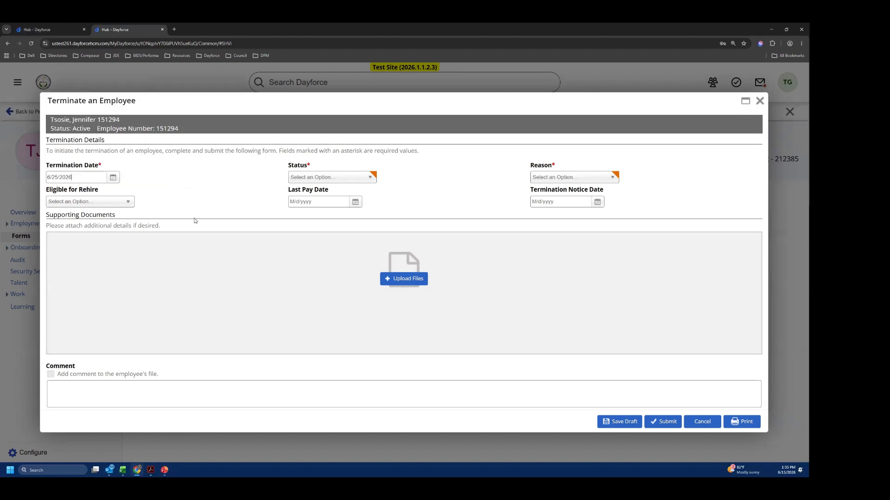
- Review the Status and Reason options, and set Status to Resigned and Reason to Resignation
{"action": "left_click", "coordinate": [345, 180]}
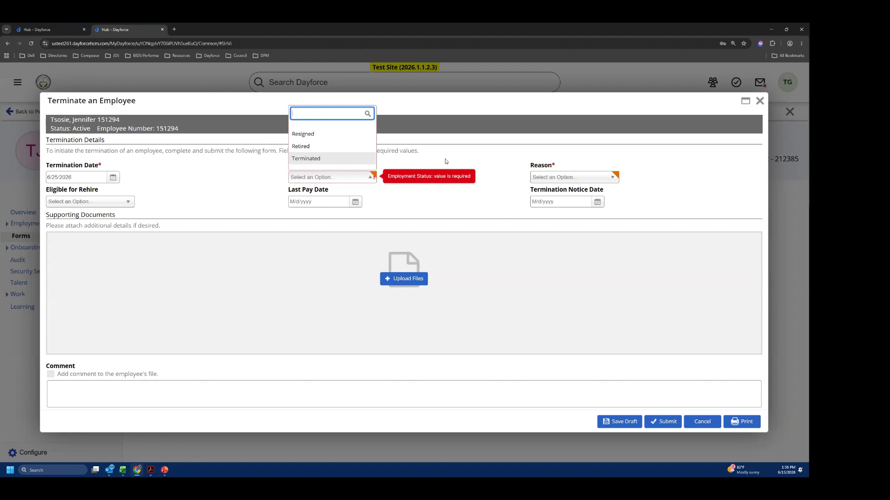
{"action": "left_click", "coordinate": [461, 160]}
{"action": "left_click", "coordinate": [582, 178]}
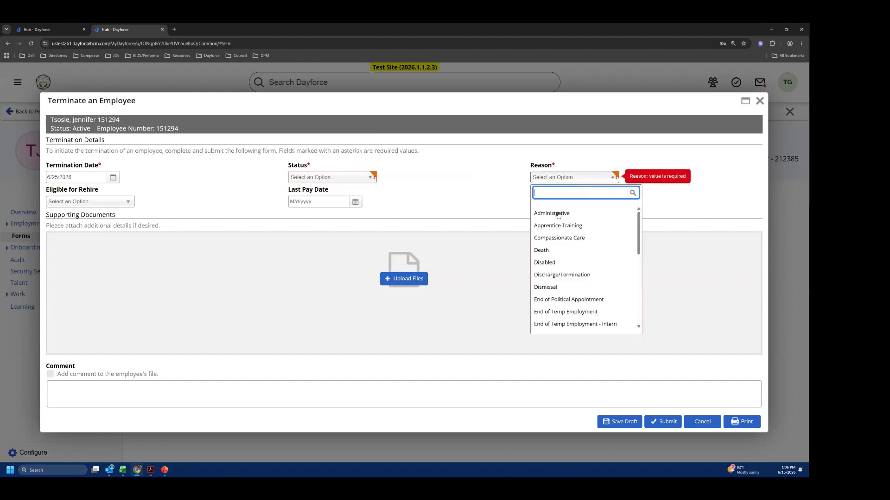
{"action": "scroll", "coordinate": [640, 225], "scroll_direction": "down", "scroll_amount": 1}
{"action": "left_click", "coordinate": [331, 180]}
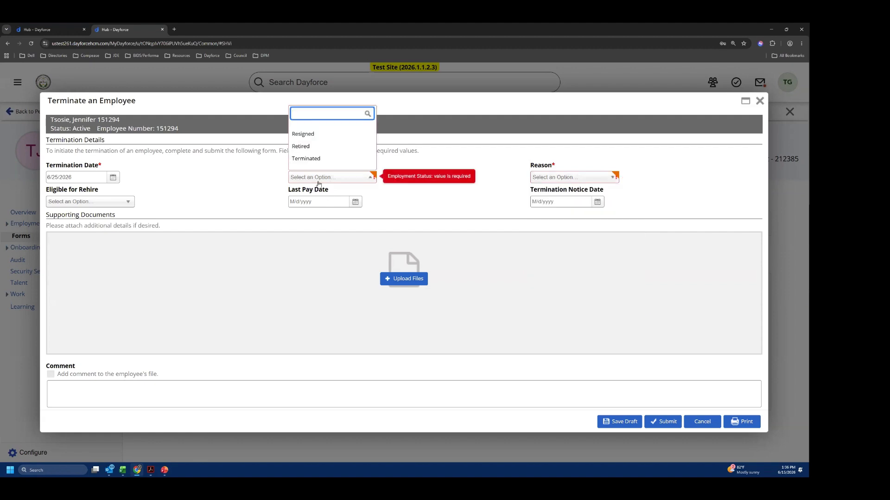
{"action": "left_click", "coordinate": [574, 180]}
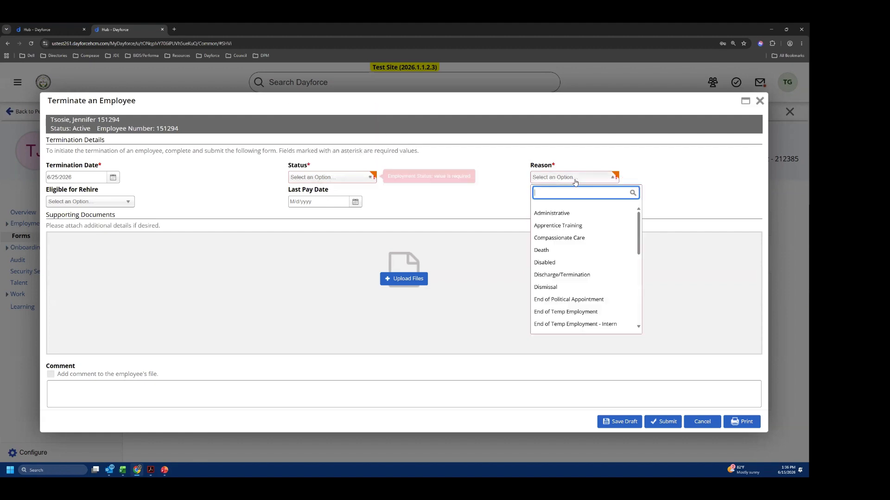
{"action": "left_click", "coordinate": [331, 177]}
{"action": "left_click", "coordinate": [330, 145]}
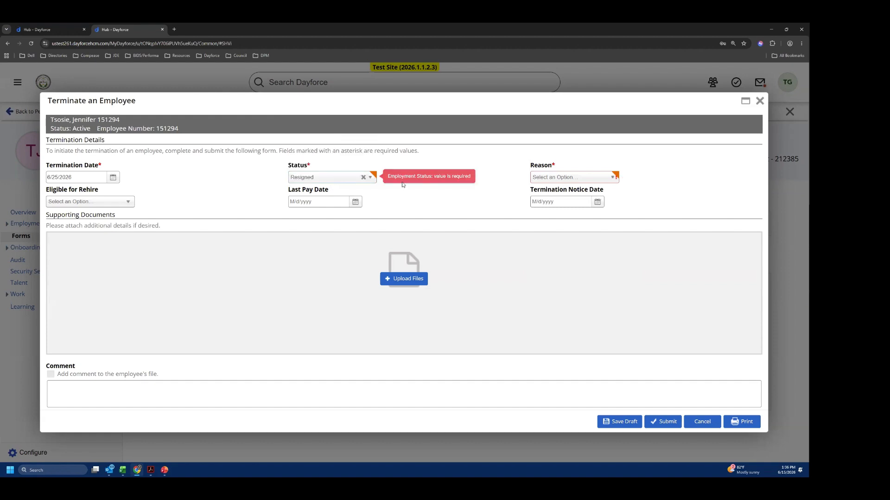
{"action": "left_click", "coordinate": [604, 181]}
{"action": "scroll", "coordinate": [634, 287], "scroll_direction": "down", "scroll_amount": 5}
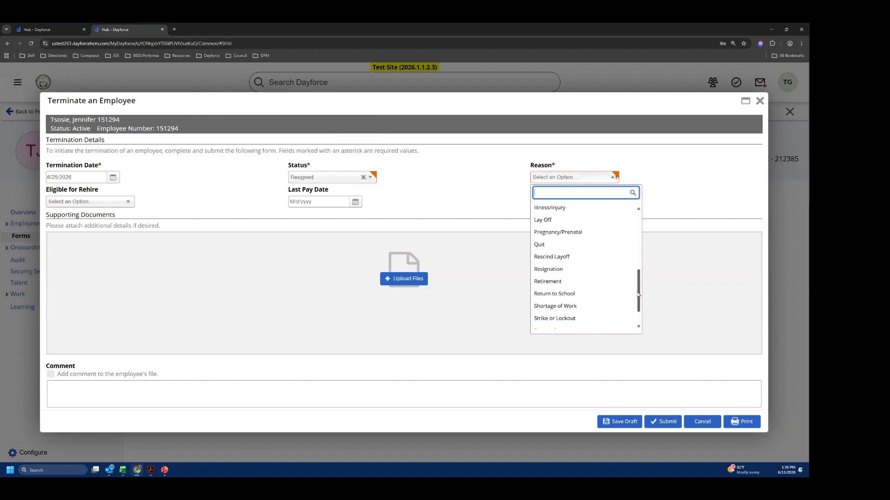
{"action": "left_click", "coordinate": [556, 258]}
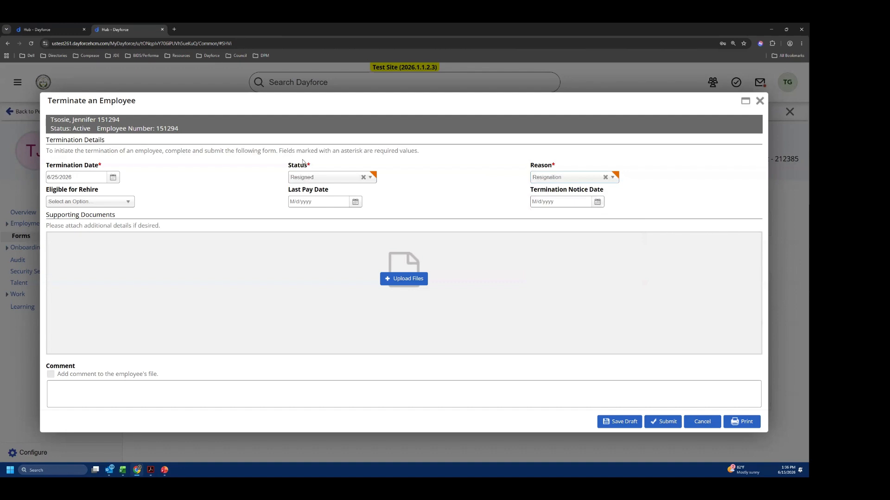
- Set Eligible for Rehire to Yes and review the remaining Status and Eligible for Rehire options
{"action": "left_click", "coordinate": [130, 204]}
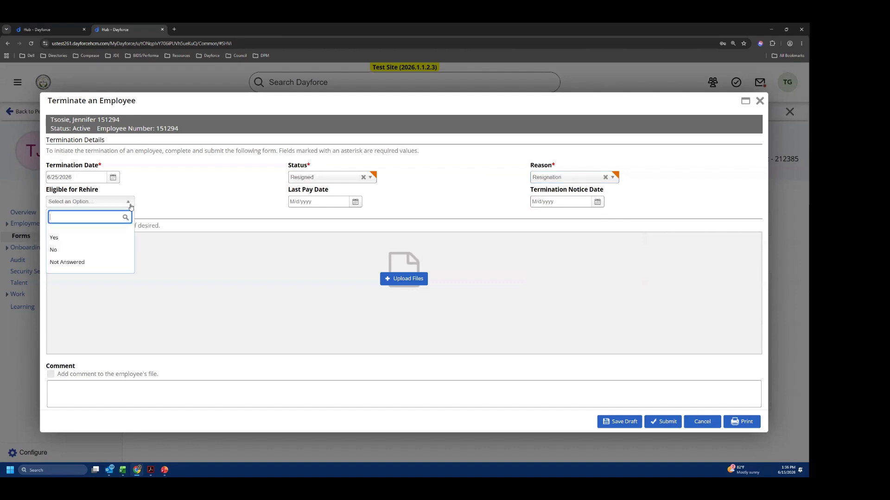
{"action": "left_click", "coordinate": [121, 238]}
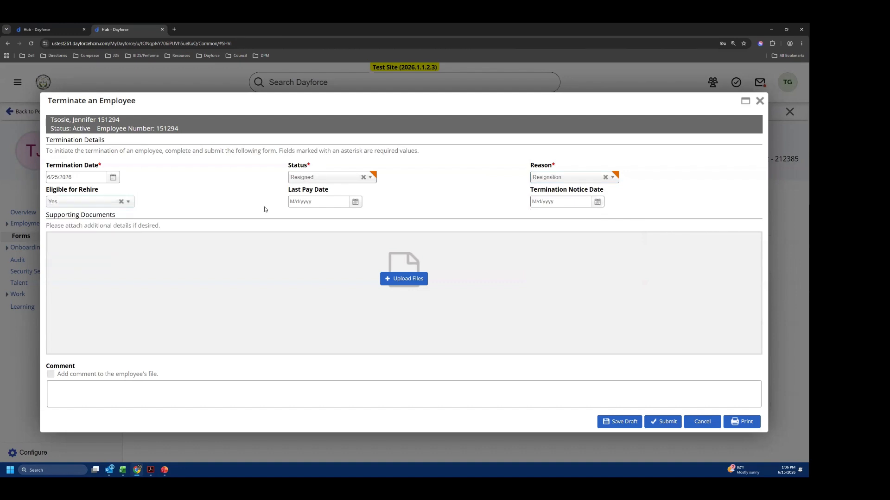
{"action": "left_click", "coordinate": [374, 181]}
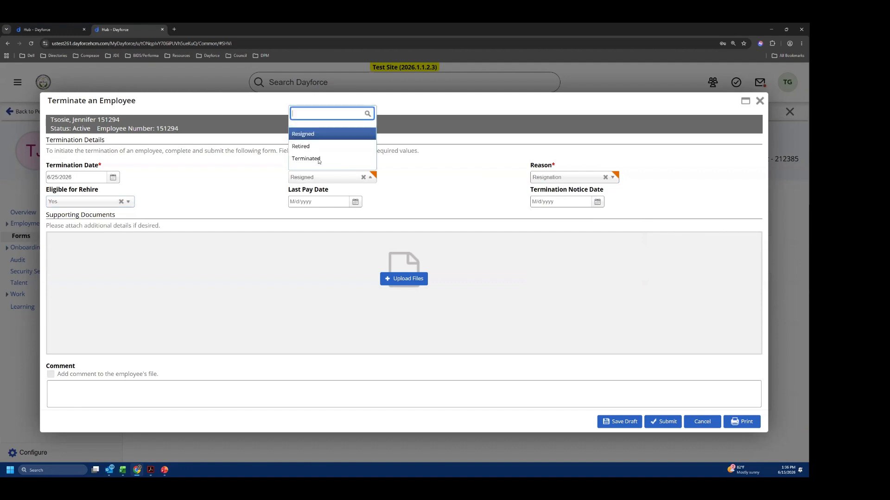
{"action": "left_click", "coordinate": [414, 179]}
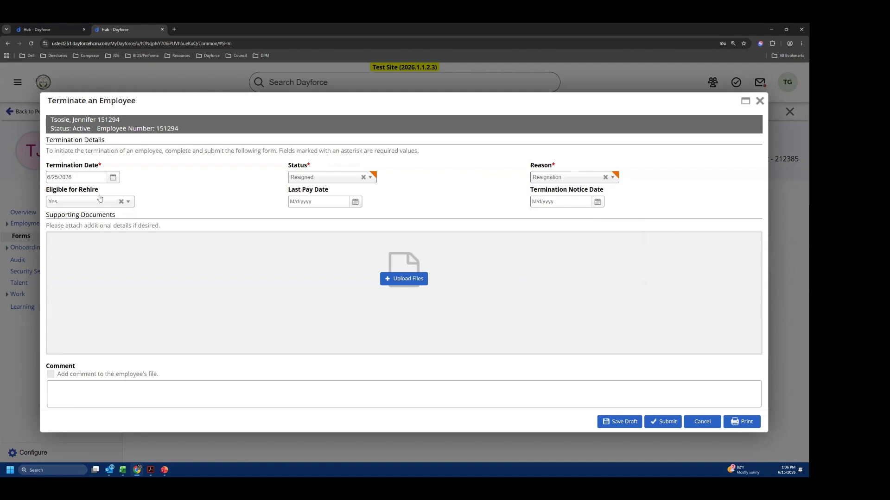
{"action": "left_click", "coordinate": [128, 204]}
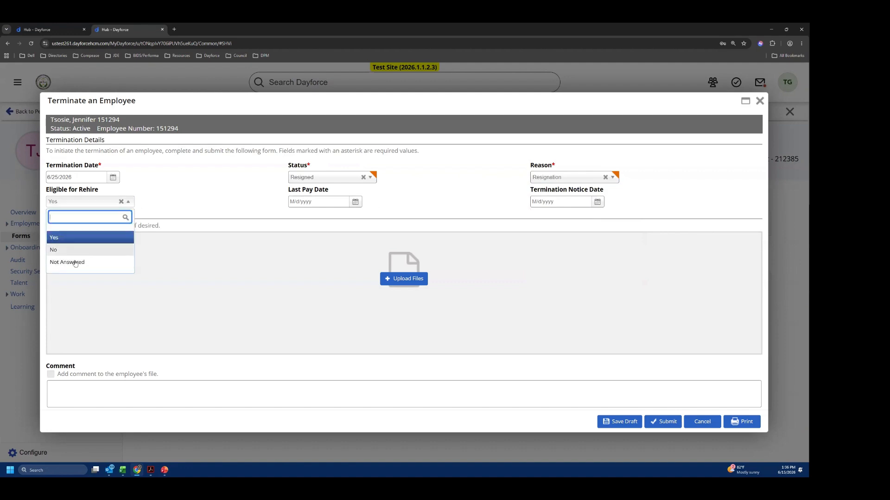
{"action": "left_click", "coordinate": [248, 204]}
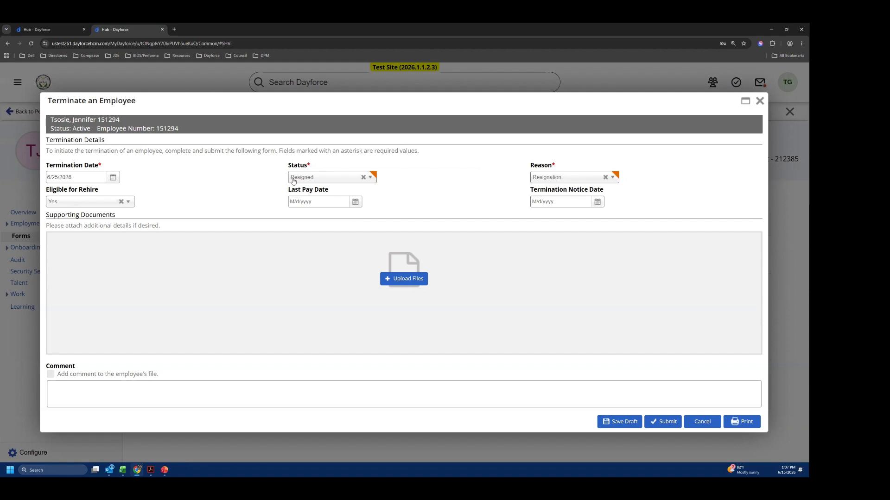
- View the upload dialog for the termination form's supporting documents and close it without adding a file
{"action": "left_click", "coordinate": [409, 284]}
{"action": "left_click", "coordinate": [423, 254]}
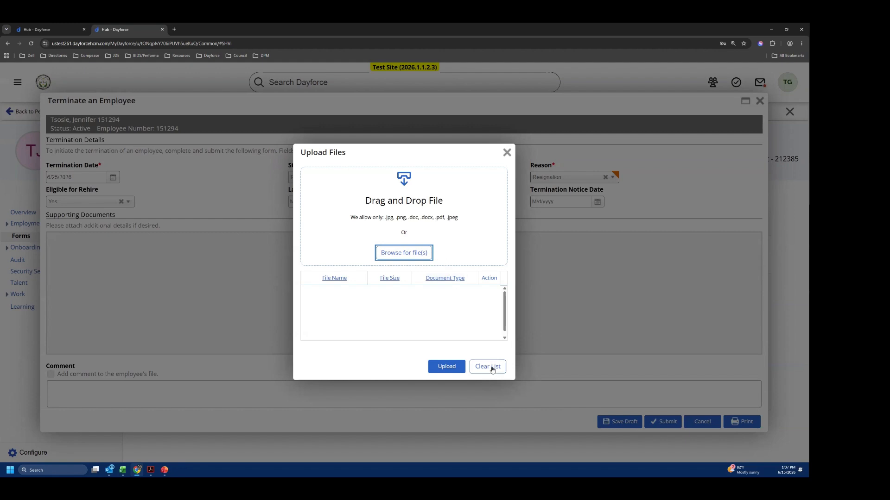
{"action": "left_click", "coordinate": [507, 153]}
- Point out the Comment box and its "Add comment to the employee's file" option, and cancel the termination form
{"action": "left_click", "coordinate": [126, 394]}
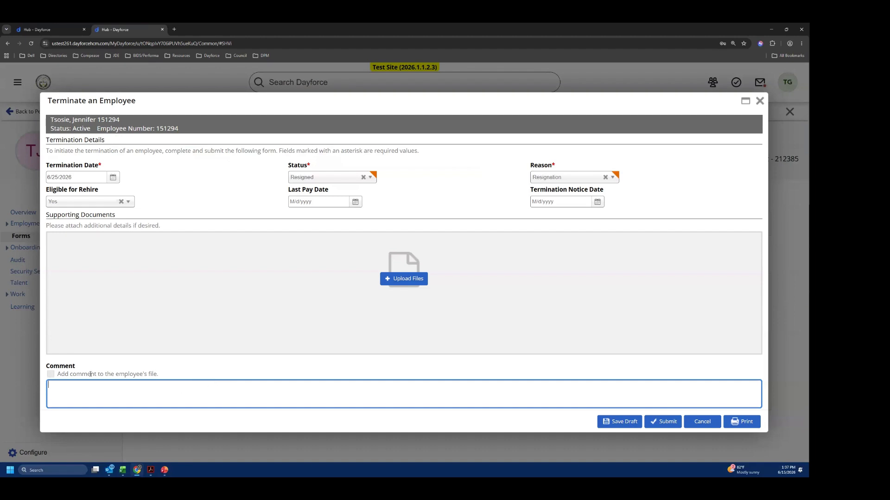
{"action": "left_click_drag", "start_coordinate": [58, 374], "coordinate": [82, 374]}
{"action": "left_click_drag", "start_coordinate": [145, 374], "coordinate": [160, 387]}
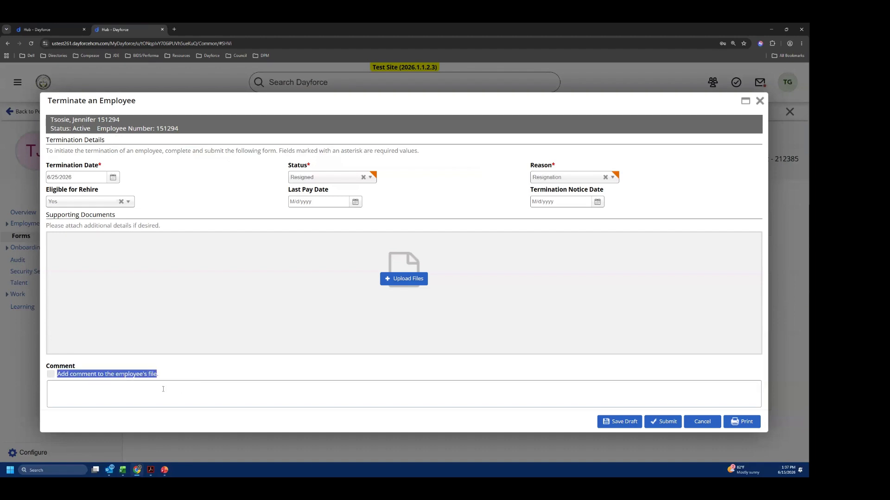
{"action": "left_click", "coordinate": [148, 393]}
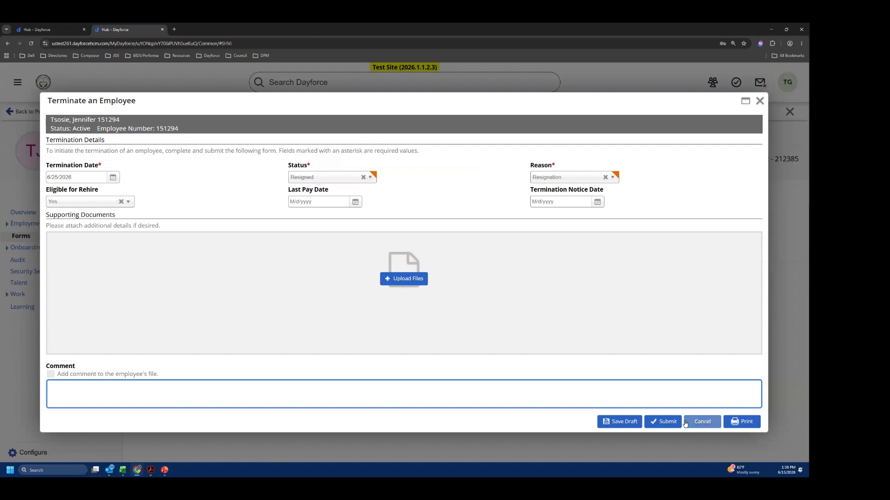
{"action": "left_click", "coordinate": [718, 423]}
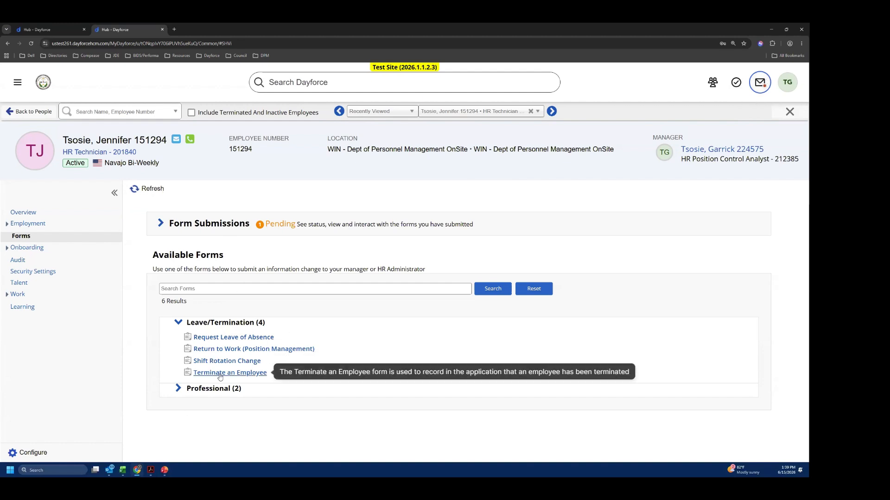
- Expand the Professional forms category and switch the active role from Manager to Employee - Hourly
{"action": "left_click", "coordinate": [179, 389]}
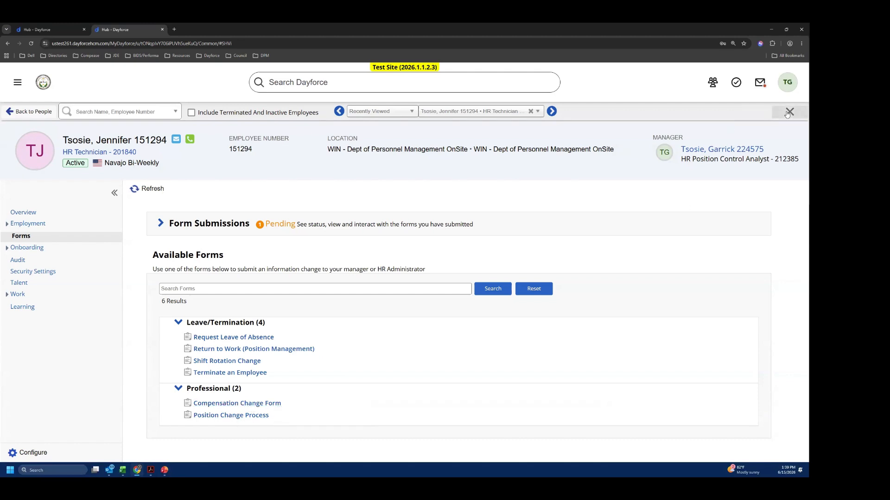
{"action": "left_click", "coordinate": [791, 86]}
{"action": "scroll", "coordinate": [724, 356], "scroll_direction": "down", "scroll_amount": 1}
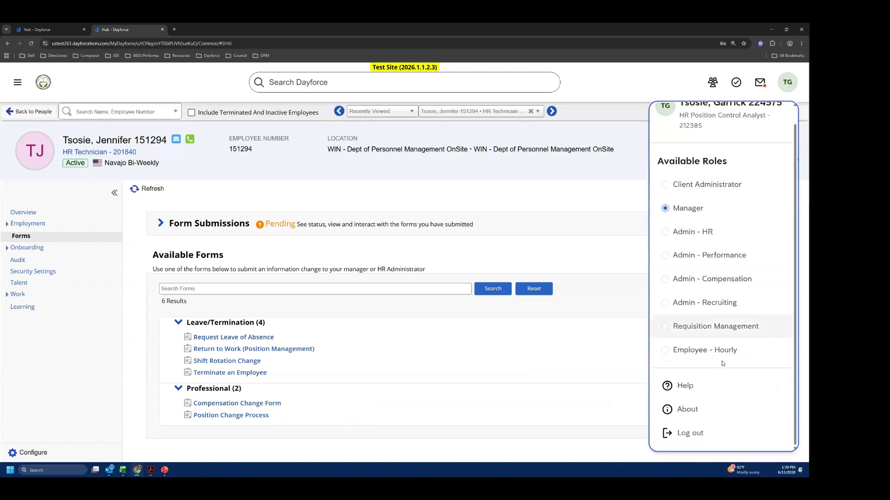
{"action": "left_click", "coordinate": [721, 352]}
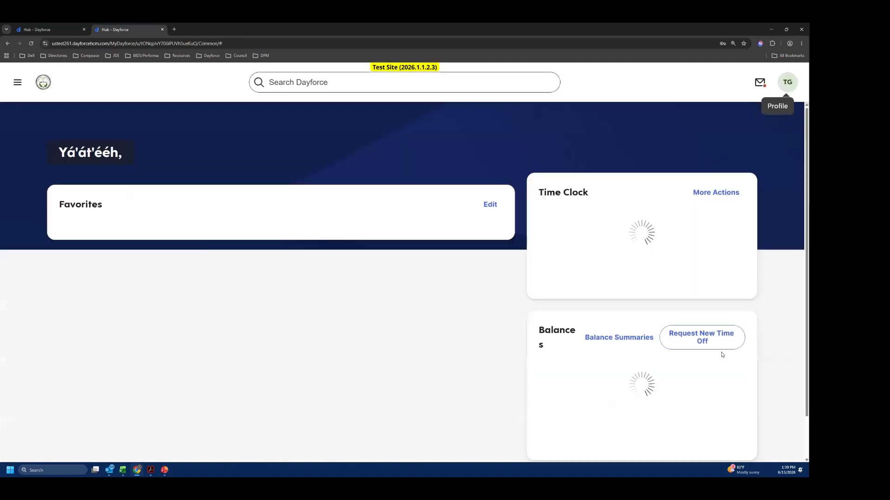
- Look over the employee home page and the available roles, and open the Profile from the favorites
{"action": "scroll", "coordinate": [513, 359], "scroll_direction": "down", "scroll_amount": 3}
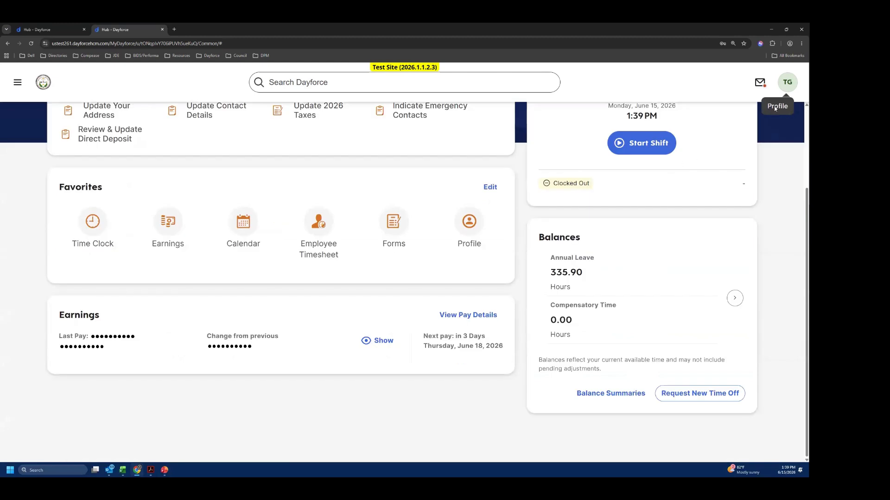
{"action": "left_click", "coordinate": [781, 85]}
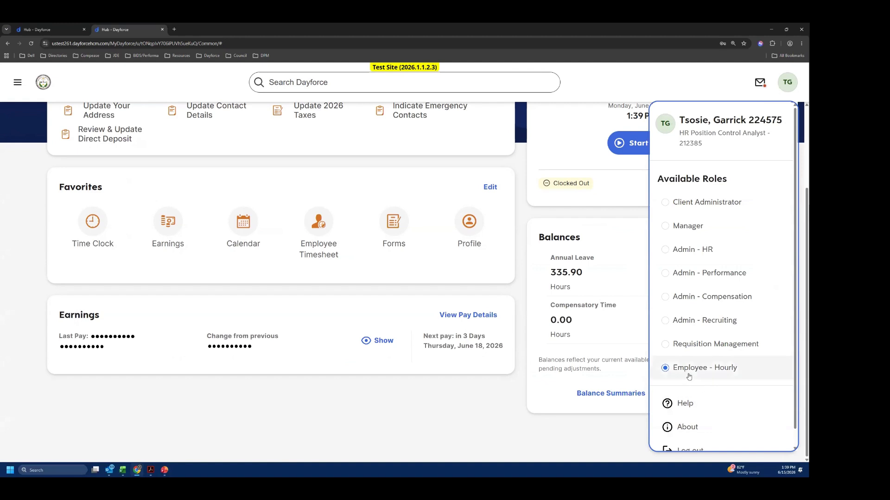
{"action": "left_click", "coordinate": [364, 400]}
{"action": "scroll", "coordinate": [409, 263], "scroll_direction": "up", "scroll_amount": 1}
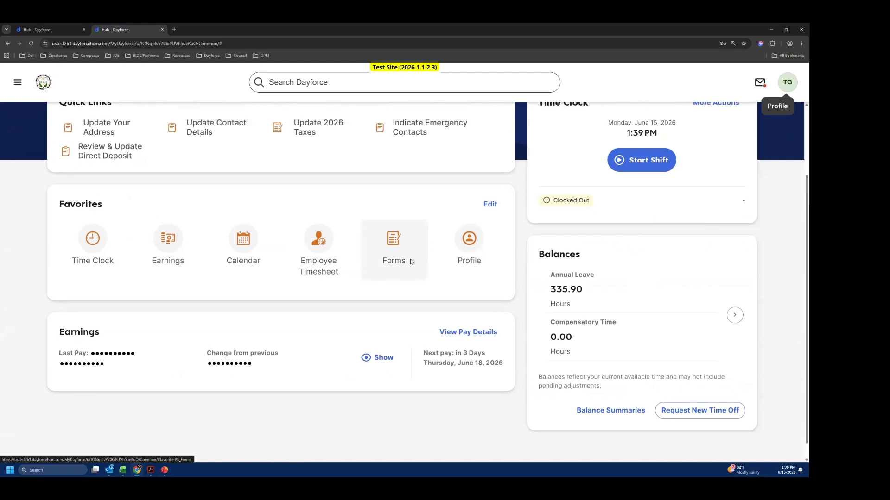
{"action": "scroll", "coordinate": [409, 263], "scroll_direction": "up", "scroll_amount": 1}
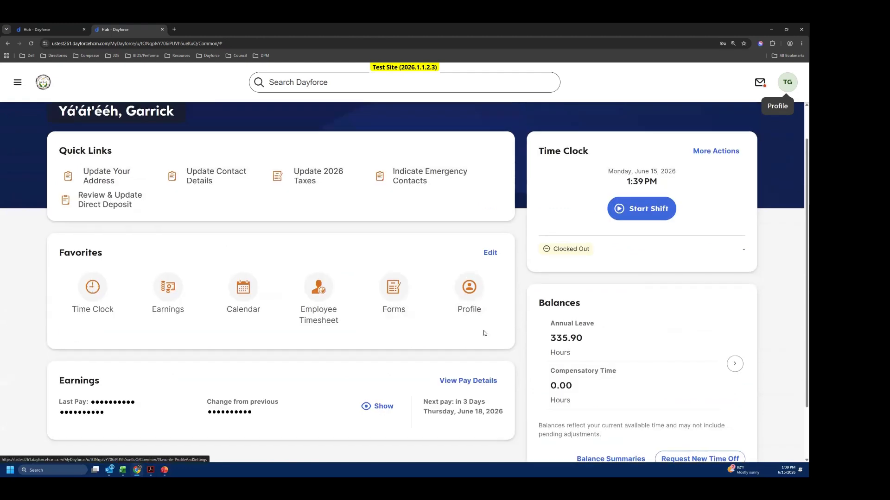
{"action": "left_click", "coordinate": [472, 297]}
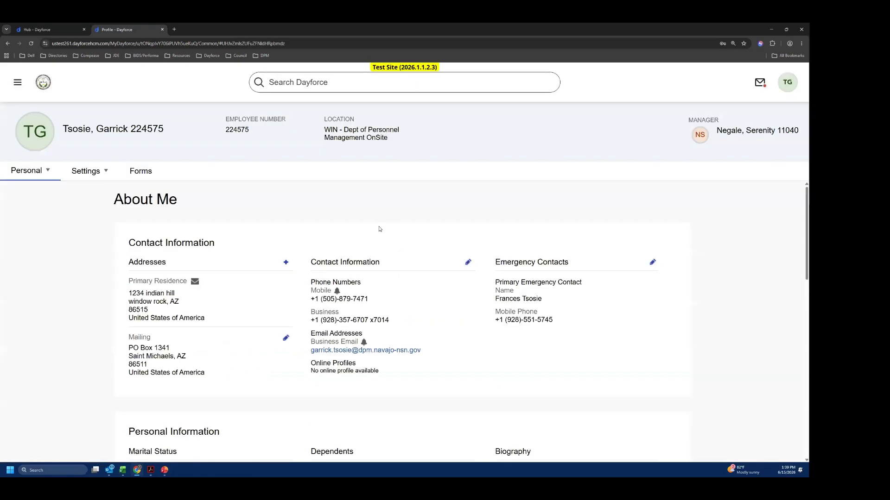
- Review the profile's contact and personal information, and open the mailing address for editing
{"action": "scroll", "coordinate": [125, 280], "scroll_direction": "down", "scroll_amount": 2}
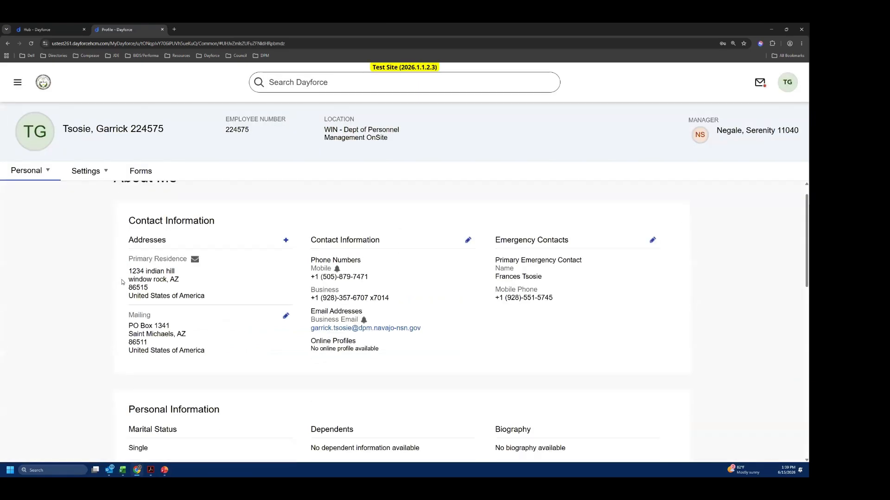
{"action": "scroll", "coordinate": [153, 264], "scroll_direction": "up", "scroll_amount": 1}
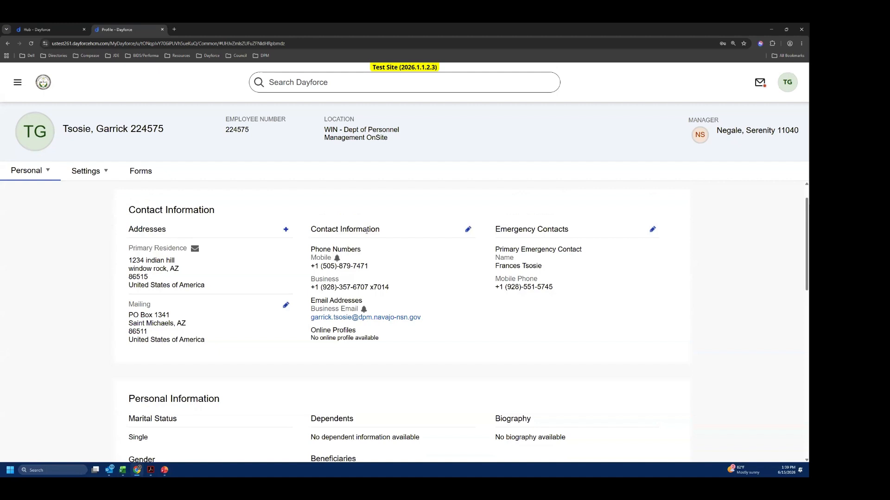
{"action": "scroll", "coordinate": [525, 266], "scroll_direction": "down", "scroll_amount": 3}
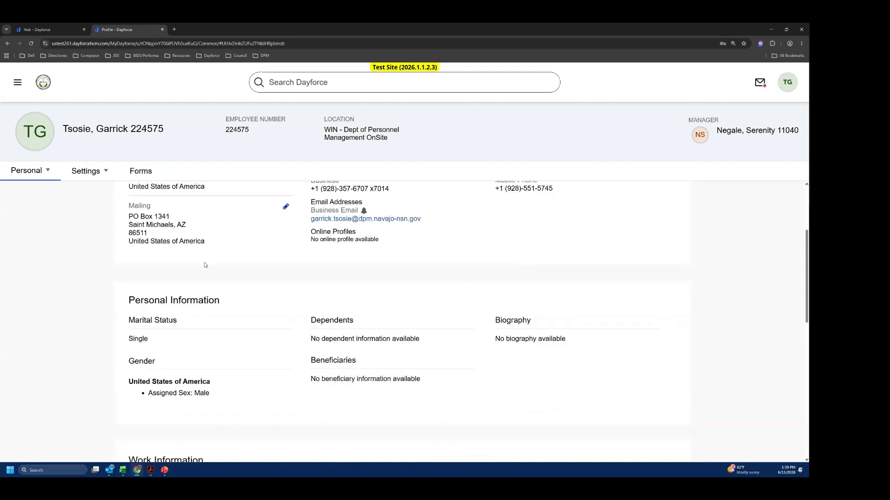
{"action": "scroll", "coordinate": [209, 262], "scroll_direction": "up", "scroll_amount": 3}
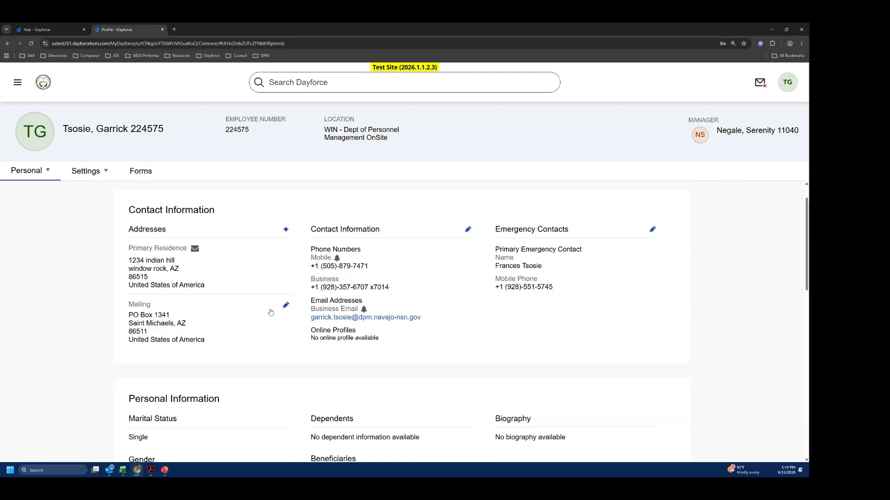
{"action": "left_click", "coordinate": [287, 306]}
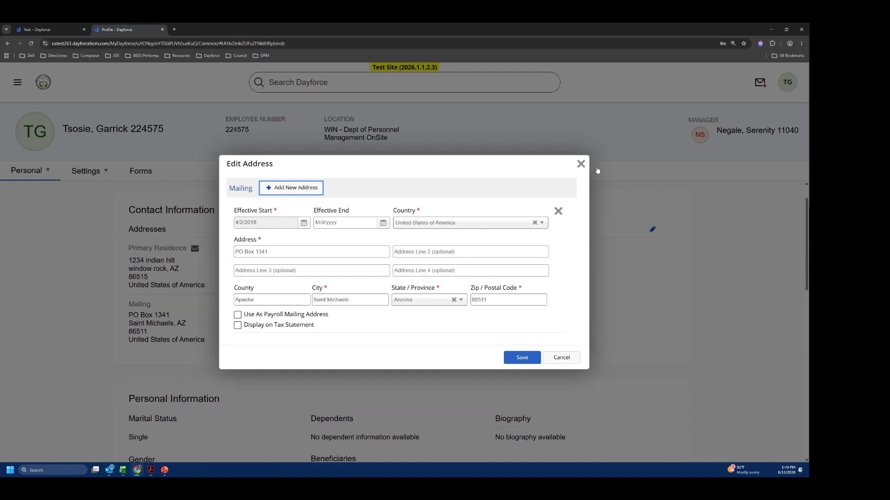
- Try the mailing address's "Use As Payroll Mailing Address" and "Display on Tax Statement" options, and cancel the edit
{"action": "left_click", "coordinate": [580, 164]}
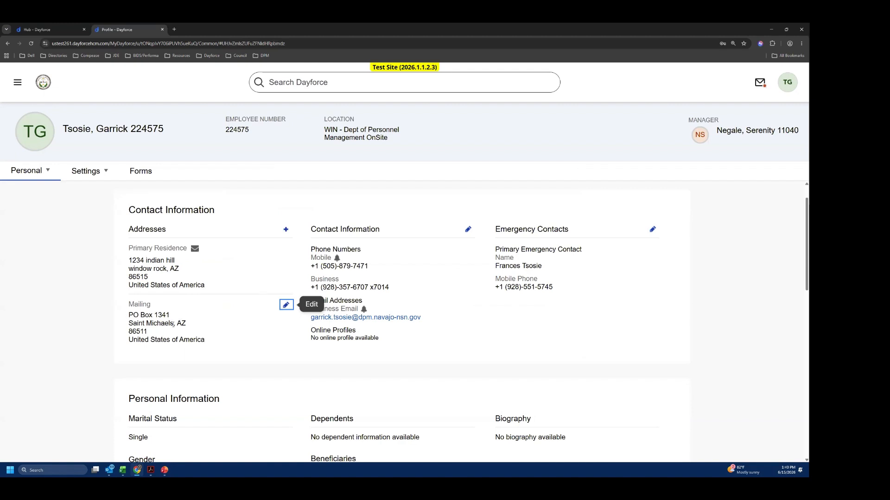
{"action": "left_click", "coordinate": [286, 306]}
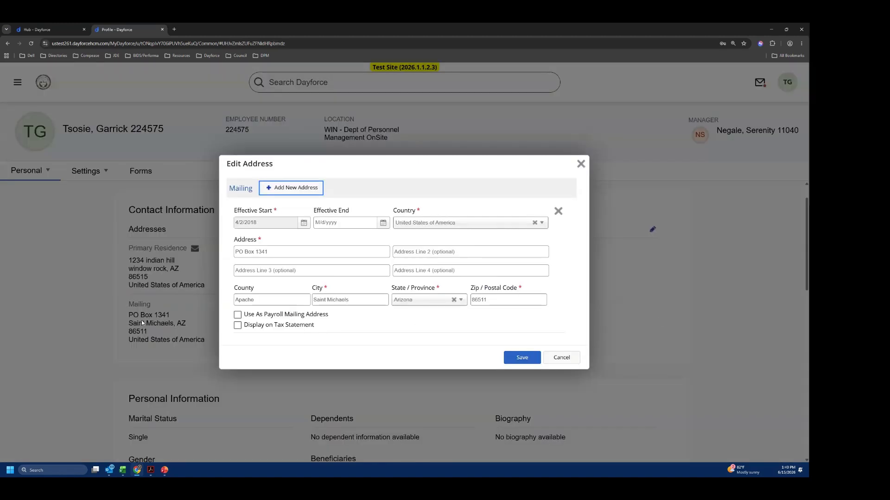
{"action": "left_click", "coordinate": [237, 315]}
{"action": "left_click", "coordinate": [238, 325]}
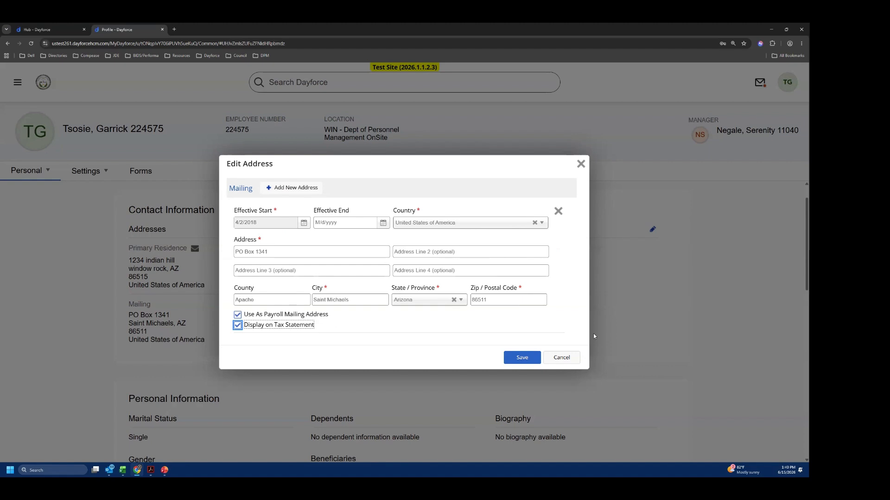
{"action": "left_click", "coordinate": [561, 357]}
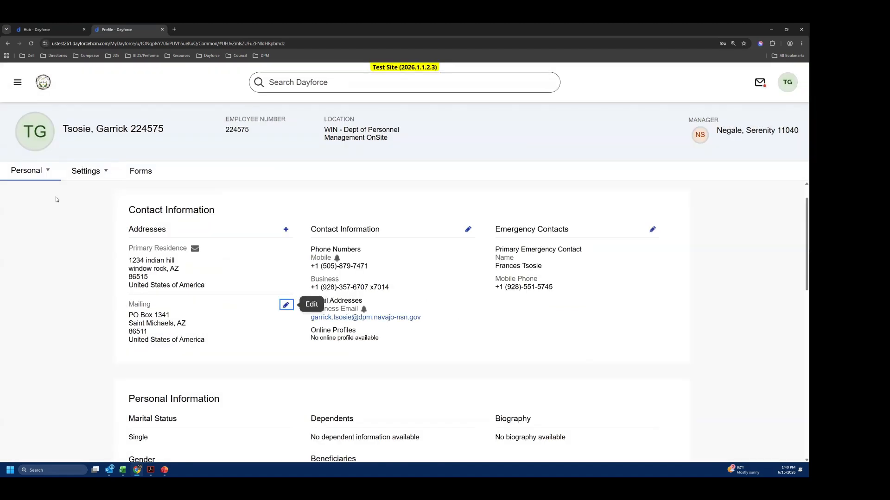
- View the choices available under the profile's Settings
{"action": "left_click", "coordinate": [86, 176]}
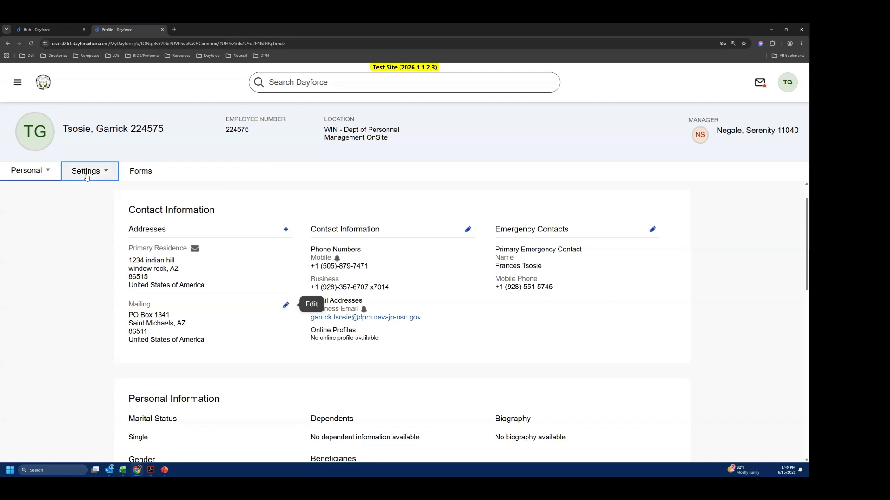
{"action": "left_click", "coordinate": [86, 177]}
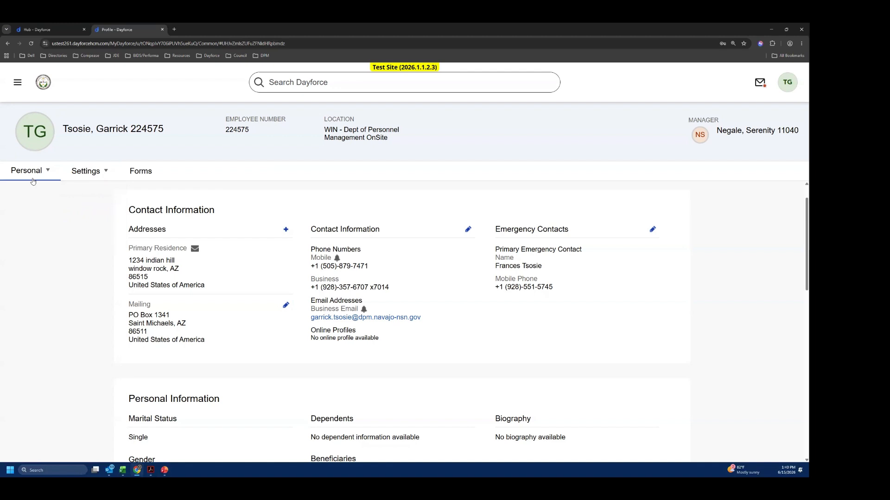
{"action": "left_click", "coordinate": [88, 176]}
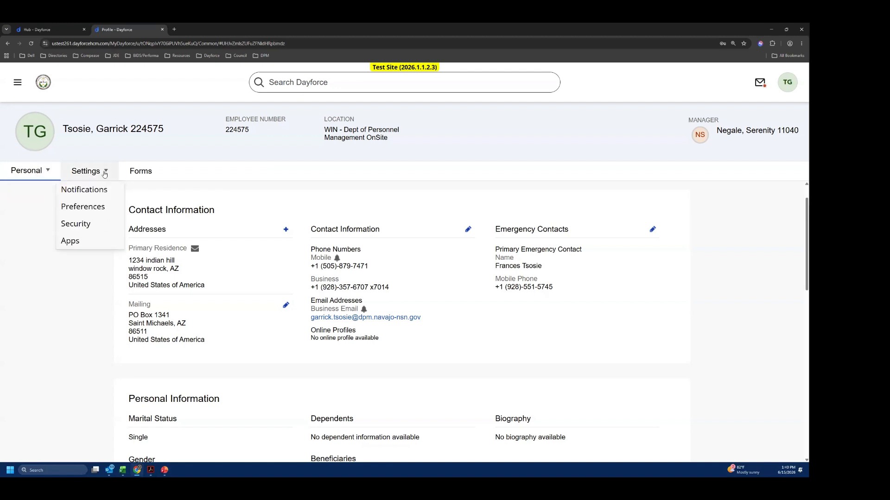
- Review the profile's work information, payroll information and leave balances
{"action": "scroll", "coordinate": [243, 293], "scroll_direction": "down", "scroll_amount": 5}
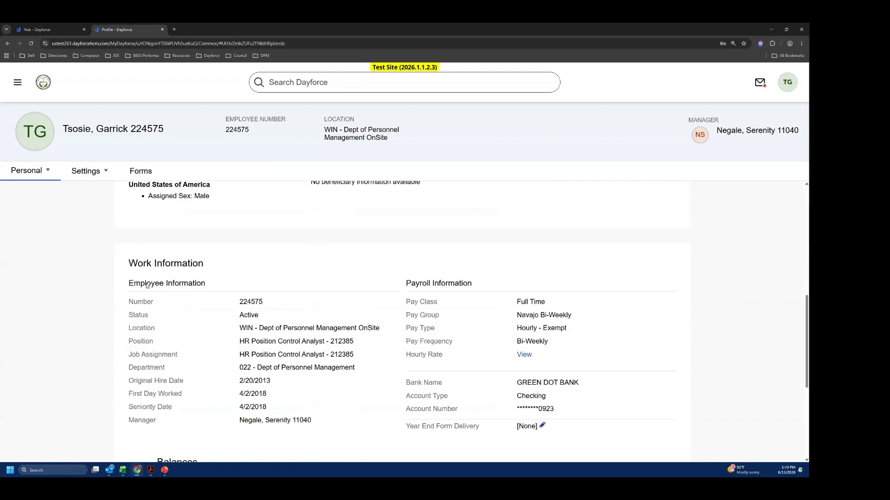
{"action": "scroll", "coordinate": [195, 301], "scroll_direction": "down", "scroll_amount": 2}
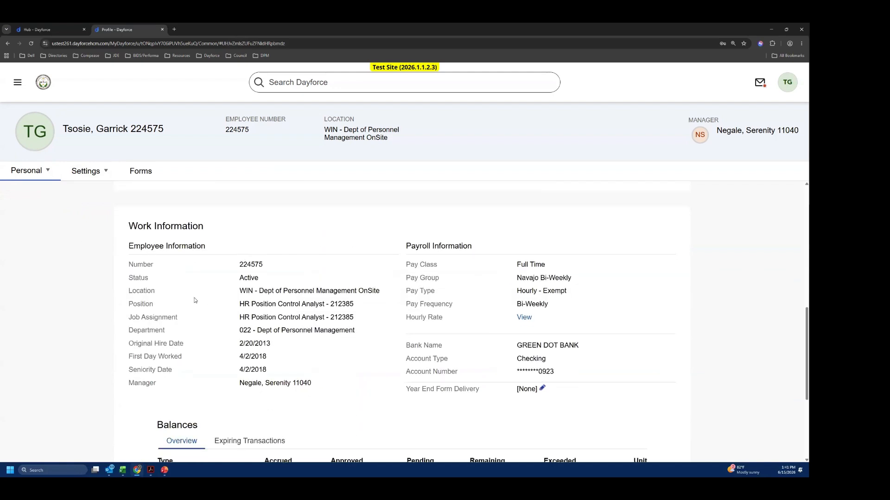
{"action": "scroll", "coordinate": [195, 301], "scroll_direction": "down", "scroll_amount": 2}
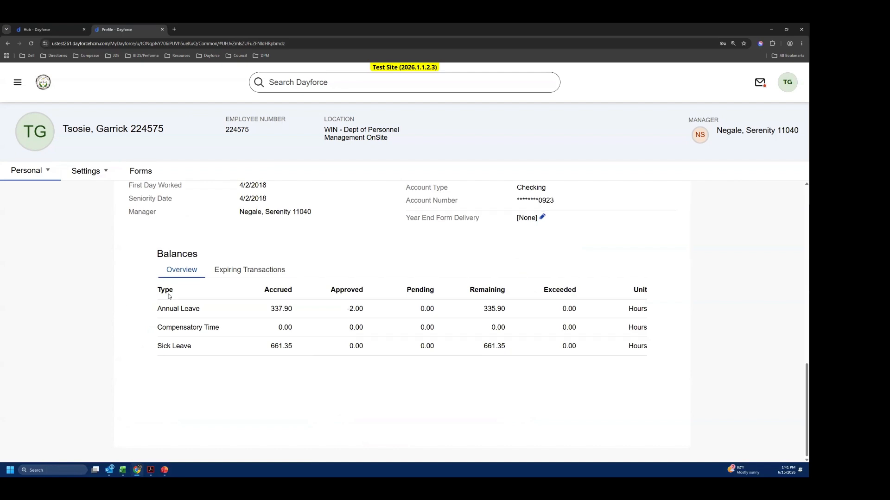
{"action": "scroll", "coordinate": [176, 296], "scroll_direction": "up", "scroll_amount": 5}
- Open the profile's Forms list and review the Benefits, Personal, Professional and Tax Forms categories
{"action": "left_click", "coordinate": [141, 170]}
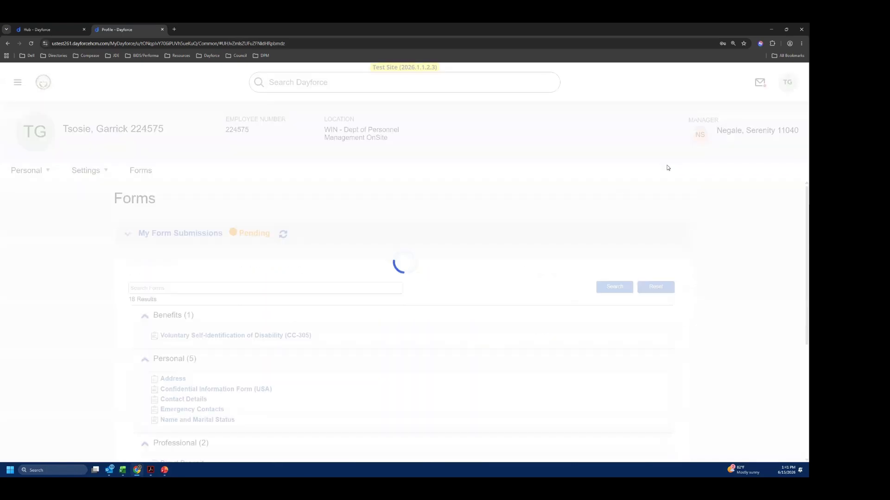
{"action": "scroll", "coordinate": [472, 247], "scroll_direction": "down", "scroll_amount": 3}
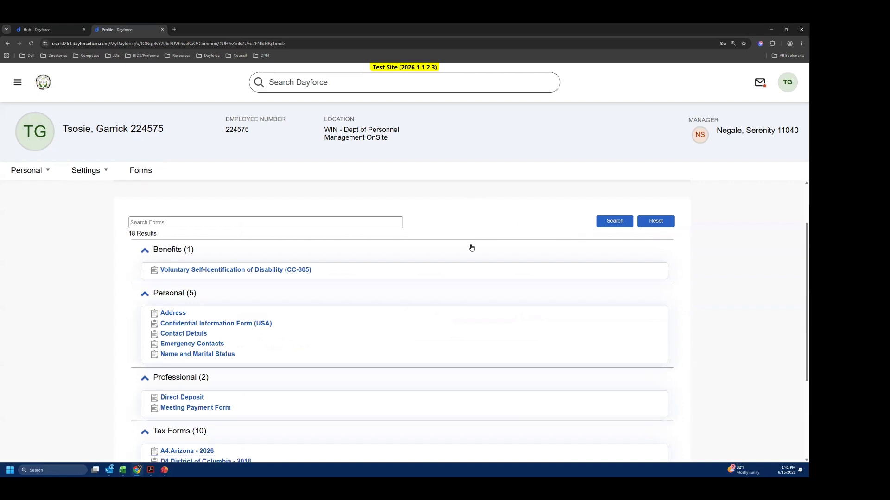
{"action": "scroll", "coordinate": [472, 248], "scroll_direction": "down", "scroll_amount": 1}
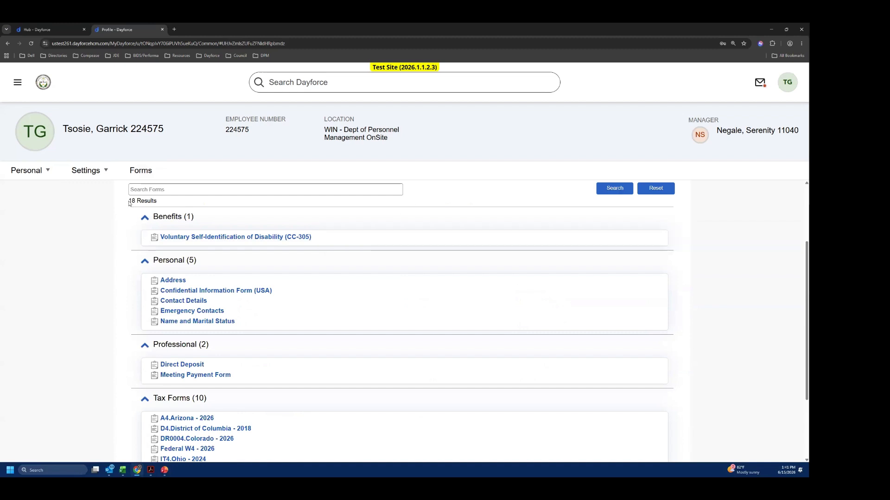
{"action": "scroll", "coordinate": [198, 323], "scroll_direction": "down", "scroll_amount": 3}
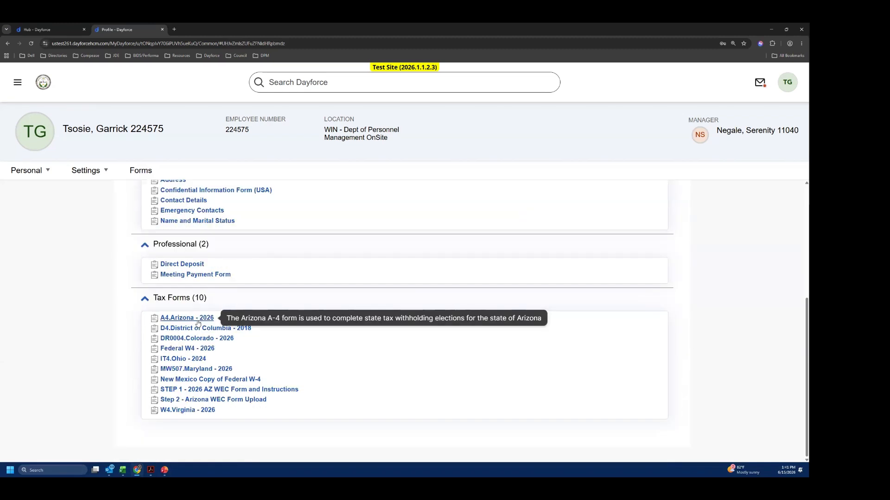
{"action": "scroll", "coordinate": [198, 323], "scroll_direction": "up", "scroll_amount": 3}
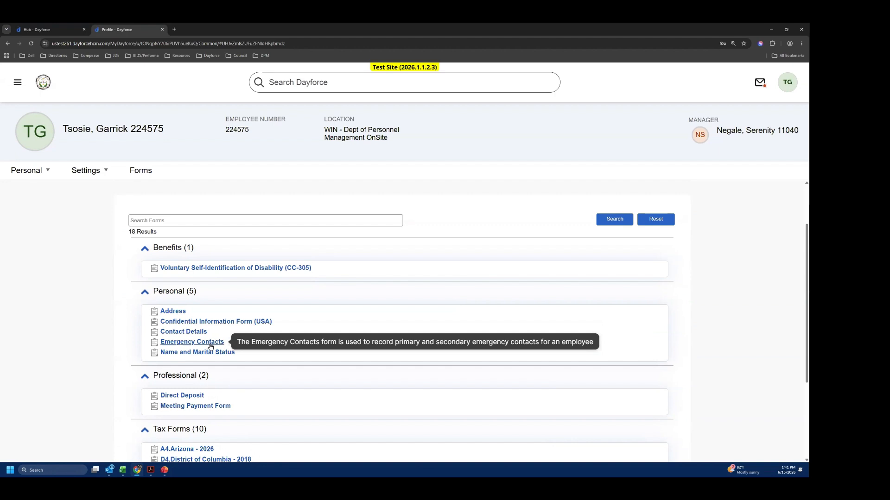
{"action": "scroll", "coordinate": [209, 343], "scroll_direction": "down", "scroll_amount": 2}
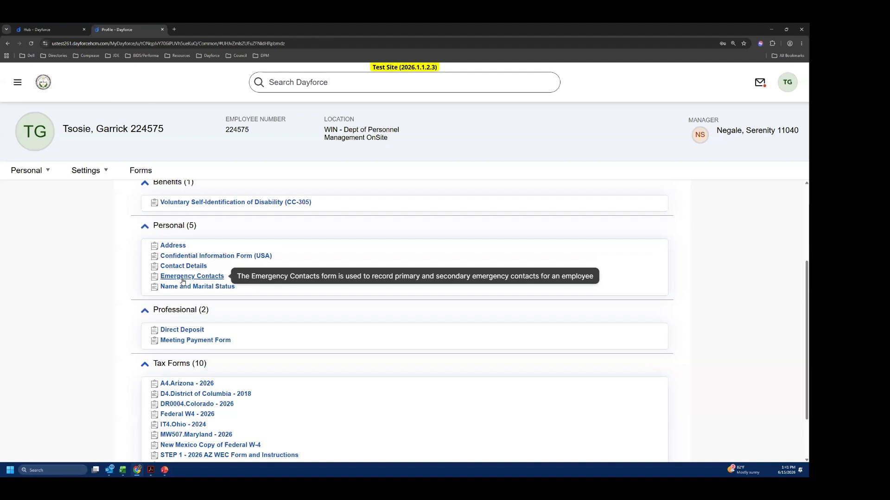
{"action": "scroll", "coordinate": [184, 282], "scroll_direction": "down", "scroll_amount": 2}
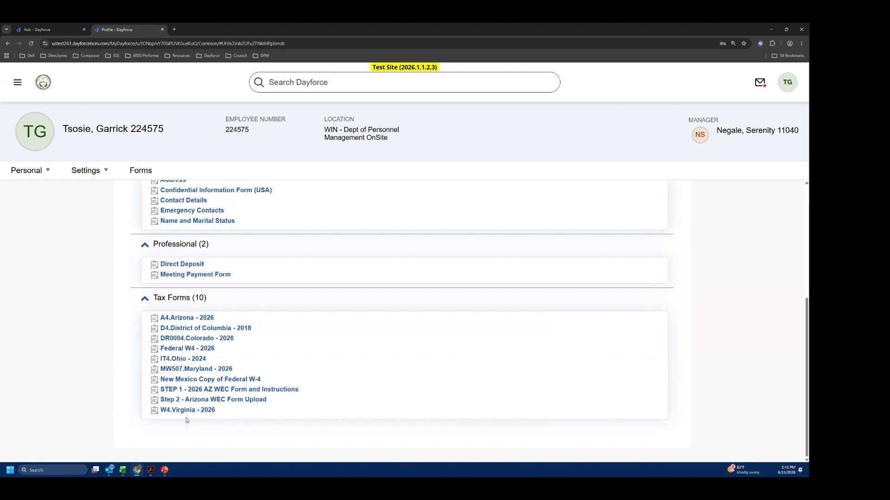
{"action": "scroll", "coordinate": [186, 421], "scroll_direction": "up", "scroll_amount": 1}
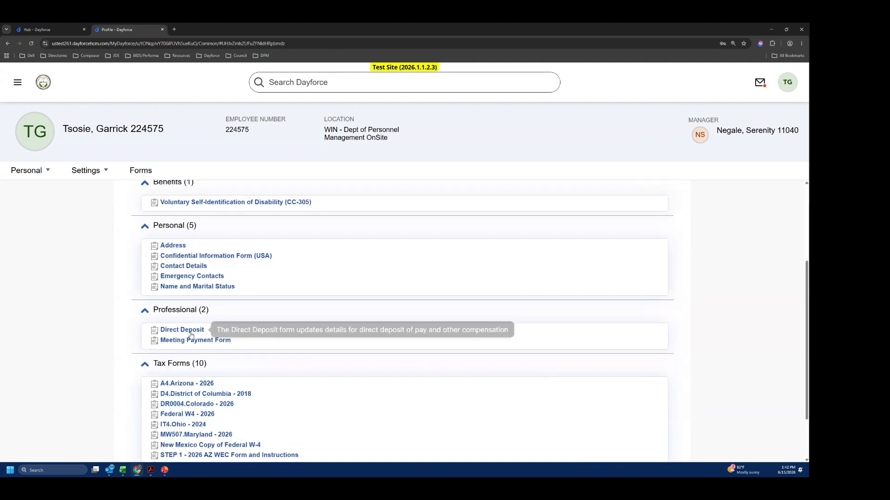
{"action": "scroll", "coordinate": [190, 330], "scroll_direction": "up", "scroll_amount": 2}
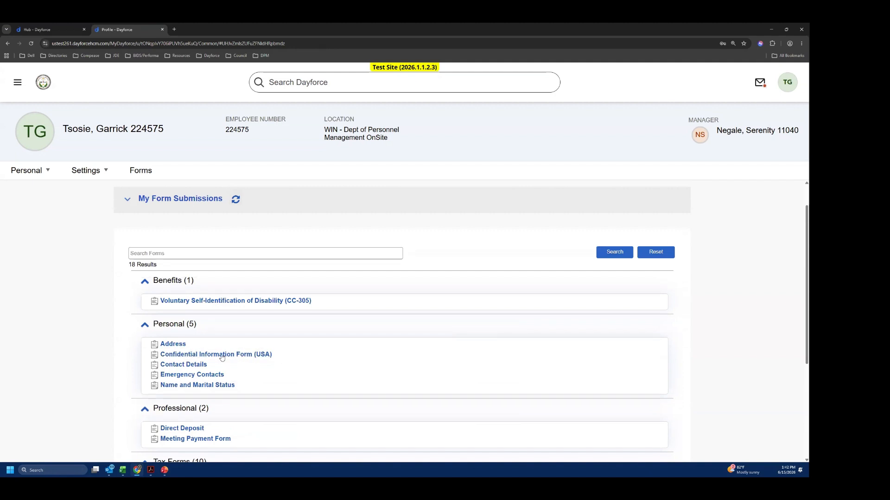
- Open the Address form, widen the Country Code and Type columns, and review the existing address rows
{"action": "left_click", "coordinate": [173, 345]}
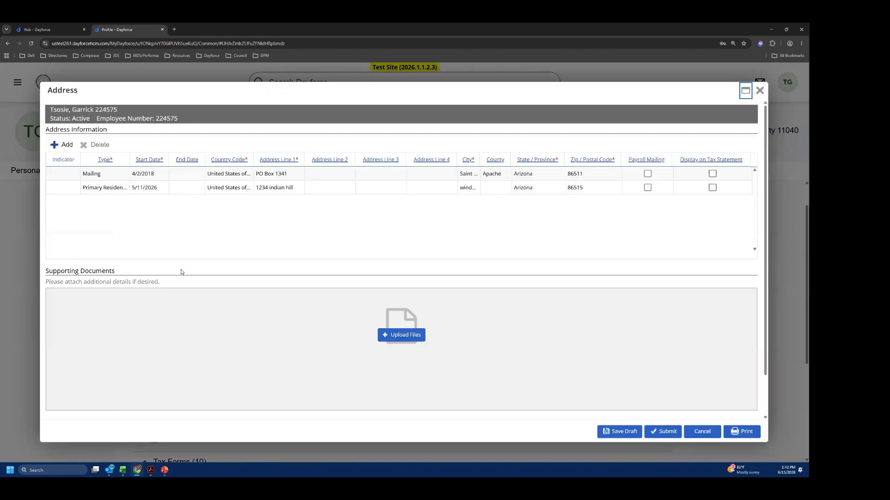
{"action": "left_click_drag", "start_coordinate": [253, 156], "coordinate": [289, 158]}
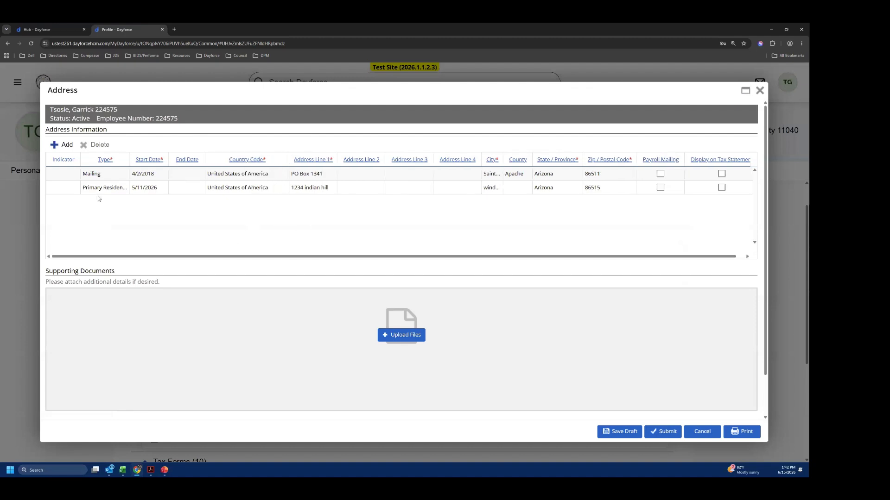
{"action": "left_click_drag", "start_coordinate": [130, 156], "coordinate": [159, 159]}
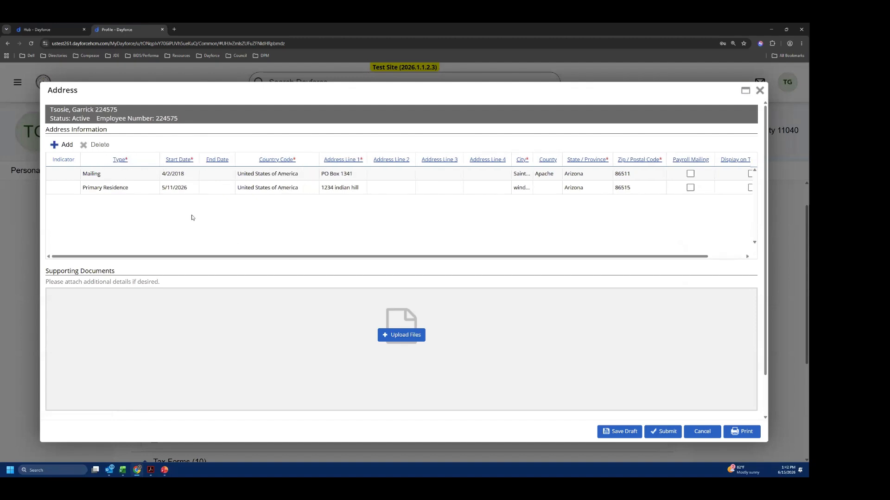
{"action": "left_click", "coordinate": [117, 176]}
{"action": "left_click", "coordinate": [106, 187]}
{"action": "left_click", "coordinate": [64, 189]}
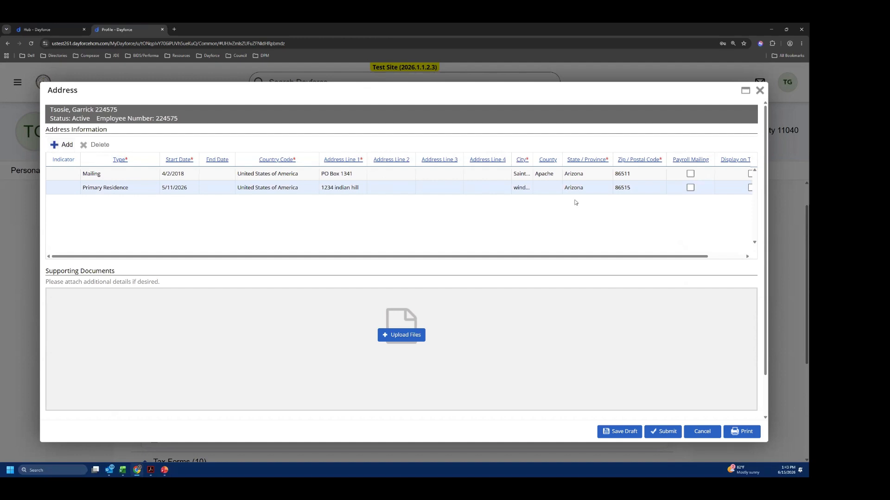
{"action": "left_click_drag", "start_coordinate": [634, 258], "coordinate": [379, 274]}
- Add a new row to the address table and look at its Type and Country Code choices without selecting any
{"action": "left_click", "coordinate": [62, 144]}
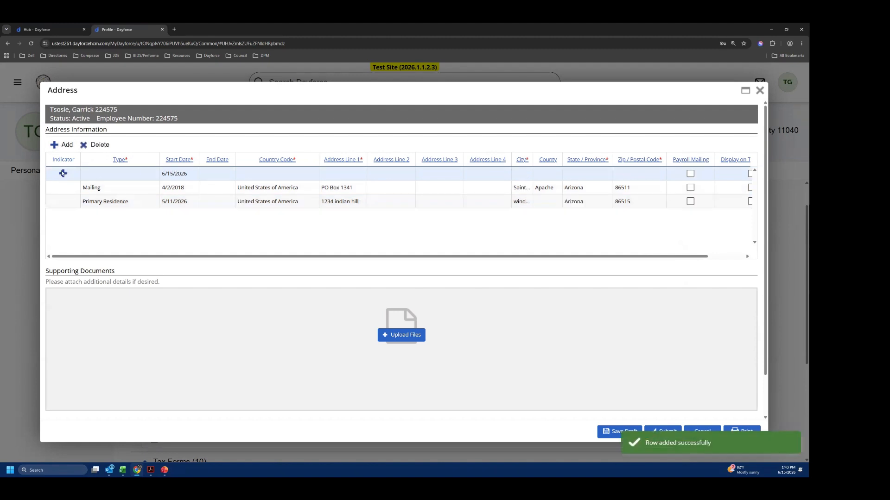
{"action": "left_click", "coordinate": [103, 173]}
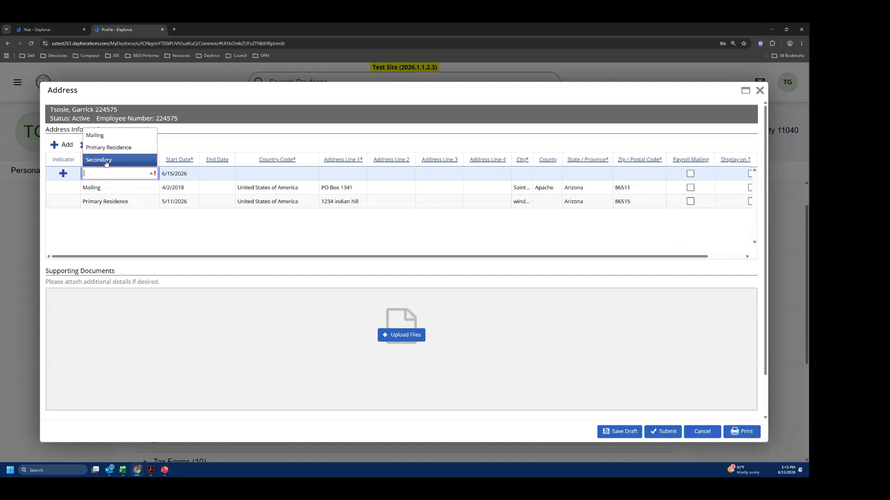
{"action": "left_click", "coordinate": [211, 175]}
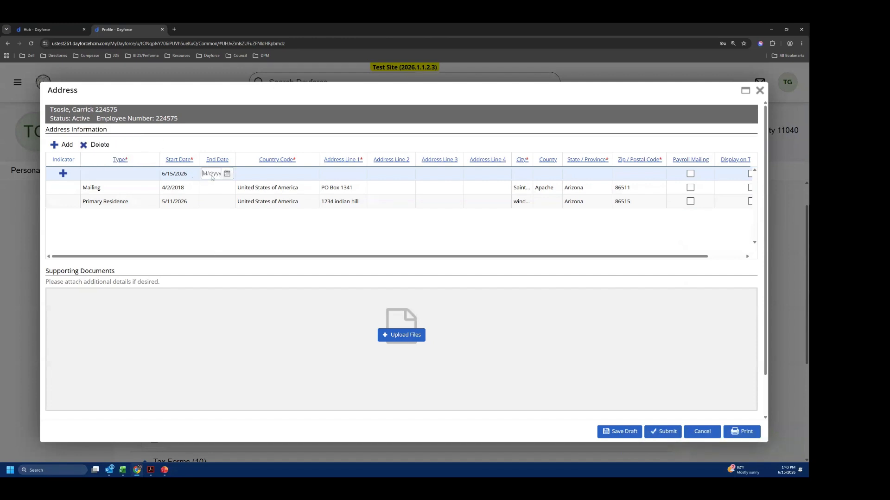
{"action": "left_click", "coordinate": [292, 173]}
{"action": "left_click", "coordinate": [310, 173]}
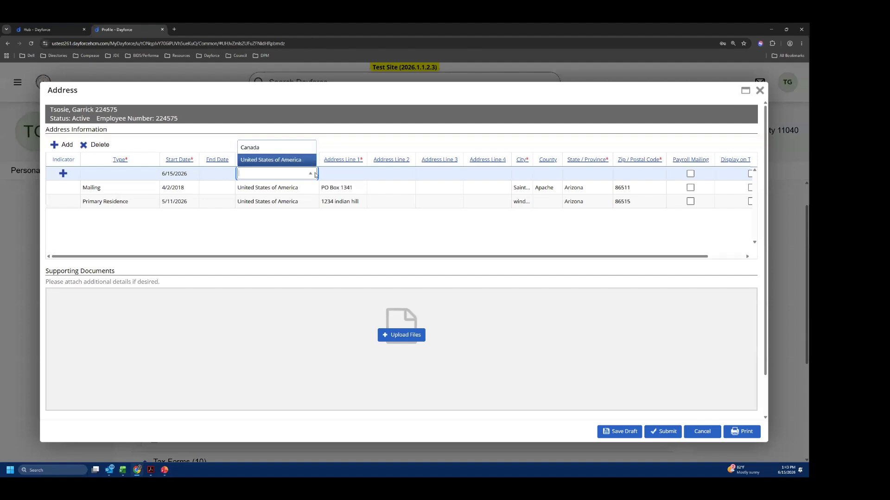
{"action": "left_click", "coordinate": [319, 221]}
{"action": "left_click", "coordinate": [291, 172]}
{"action": "left_click", "coordinate": [332, 244]}
- Point out the new row's address line and City cells, leaving them empty
{"action": "left_click_drag", "start_coordinate": [342, 165], "coordinate": [345, 174]}
{"action": "left_click", "coordinate": [347, 177]}
{"action": "left_click", "coordinate": [432, 175]}
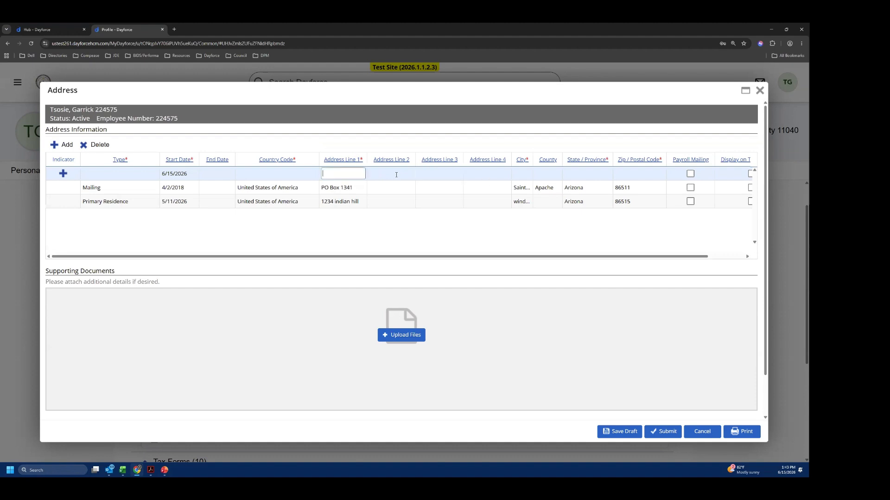
{"action": "left_click", "coordinate": [482, 174]}
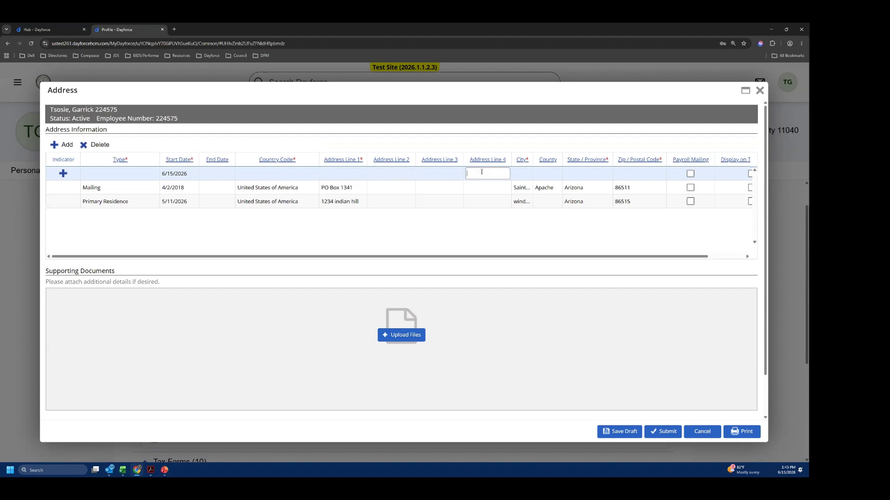
{"action": "left_click", "coordinate": [523, 174]}
- Widen the address table's City, County and State / Province columns, and point out the new row's County cell
{"action": "left_click_drag", "start_coordinate": [532, 159], "coordinate": [582, 163]}
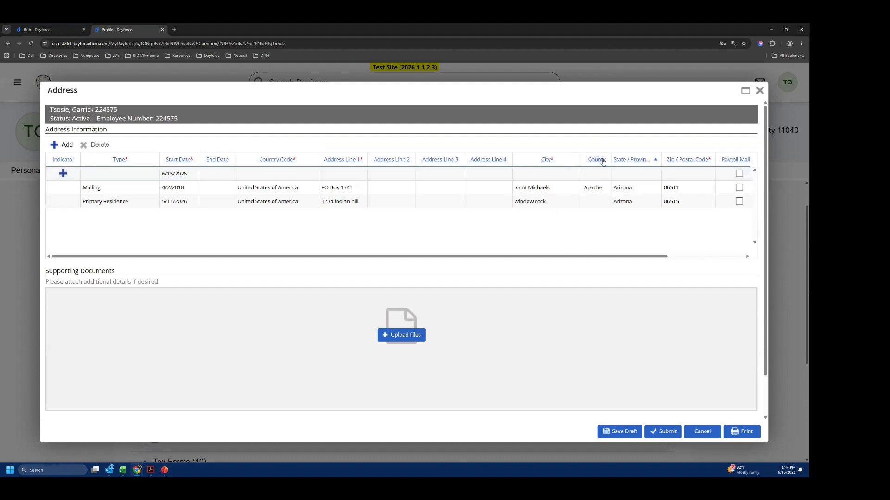
{"action": "left_click_drag", "start_coordinate": [611, 160], "coordinate": [642, 160]}
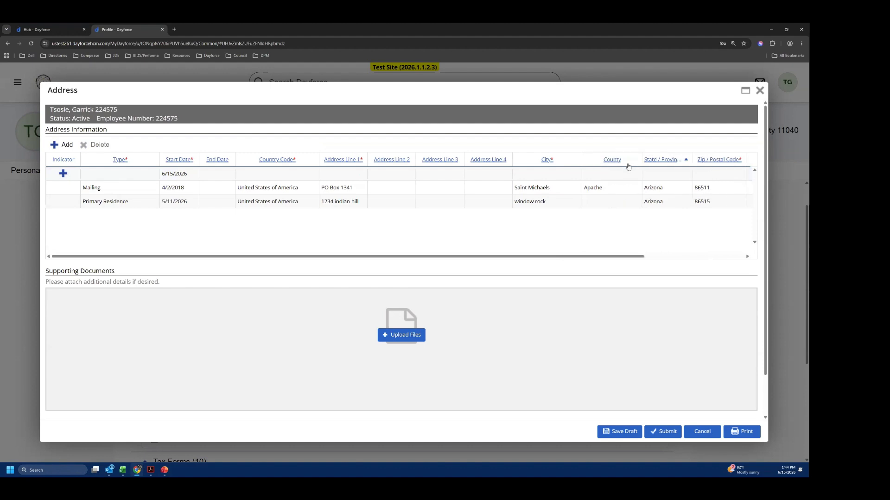
{"action": "left_click", "coordinate": [610, 174]}
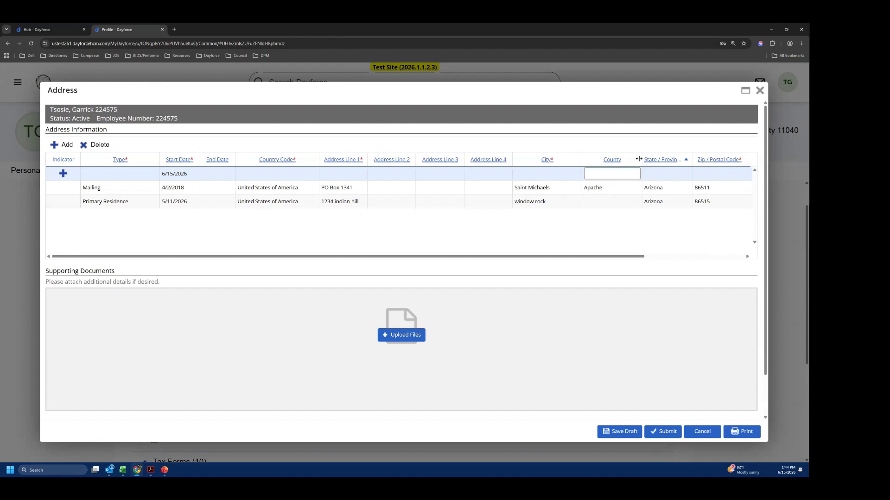
{"action": "left_click_drag", "start_coordinate": [641, 160], "coordinate": [629, 160]}
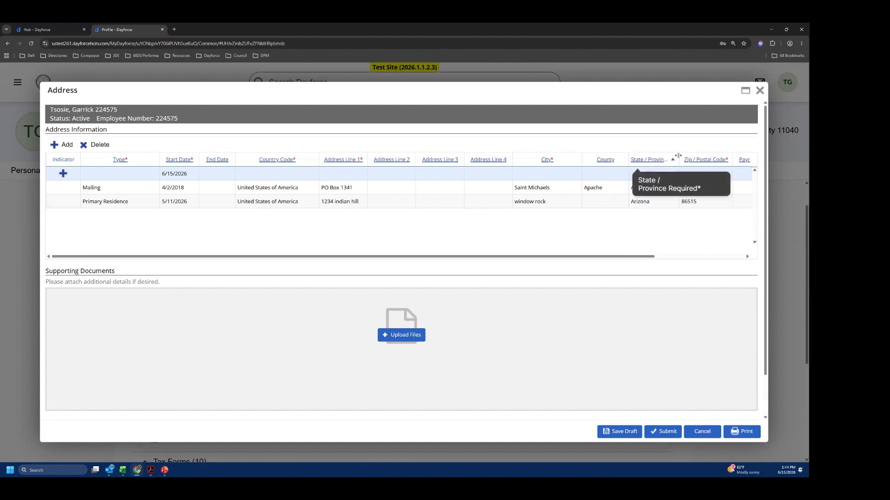
{"action": "left_click_drag", "start_coordinate": [696, 156], "coordinate": [696, 156]}
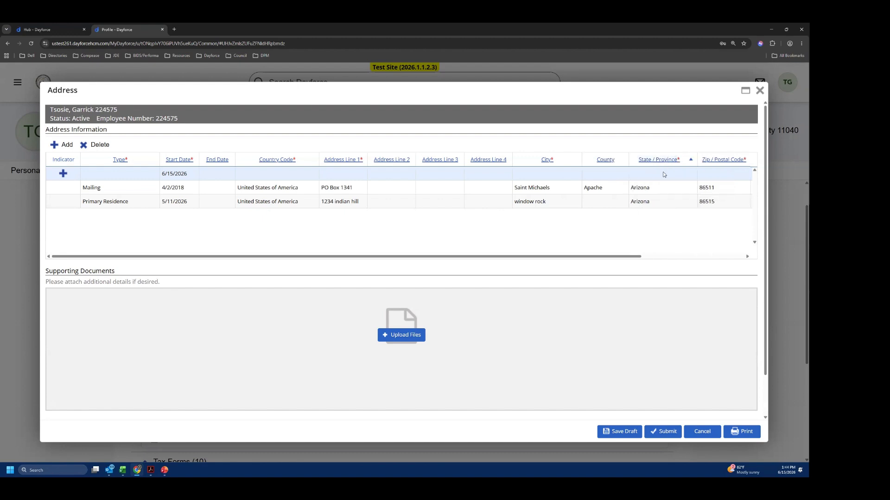
- Open the new row's State / Province choices and browse the list of states
{"action": "left_click", "coordinate": [663, 175]}
{"action": "left_click", "coordinate": [688, 173]}
{"action": "left_click_drag", "start_coordinate": [716, 195], "coordinate": [718, 216]}
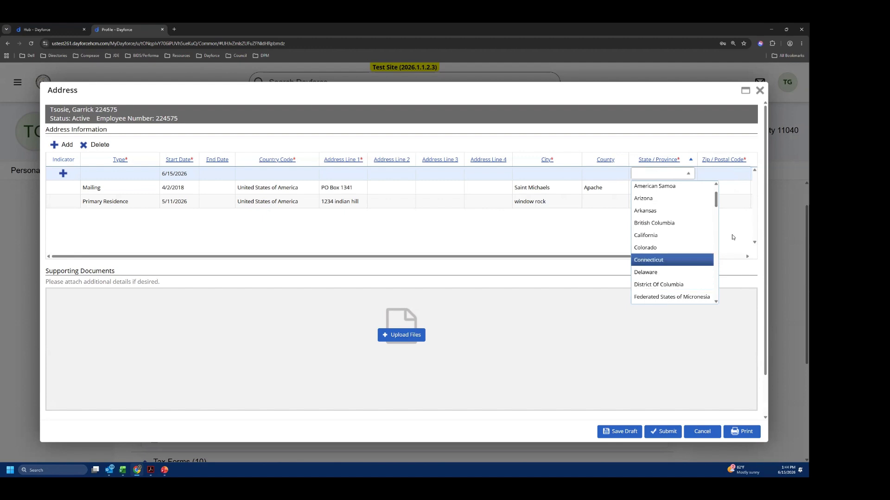
- Point out the new row's Zip / Postal Code cell and the empty upload and comment areas, and cancel the Address form
{"action": "left_click", "coordinate": [725, 173]}
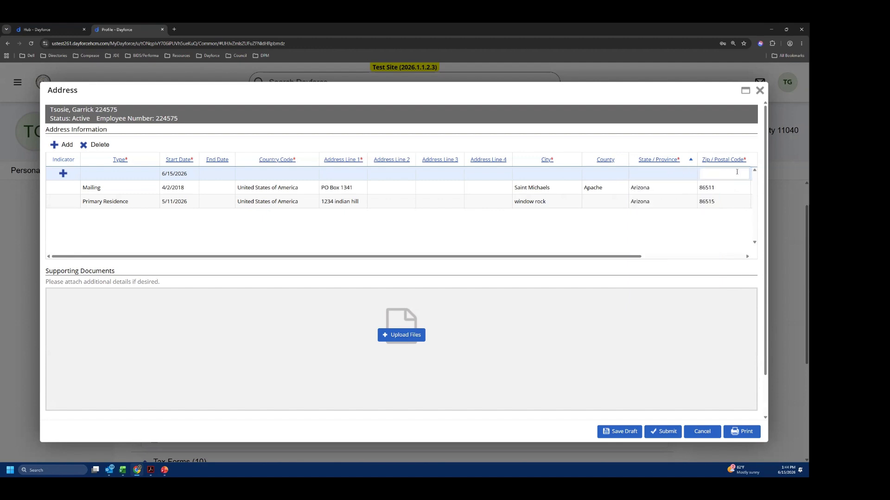
{"action": "left_click", "coordinate": [739, 175]}
{"action": "scroll", "coordinate": [353, 302], "scroll_direction": "down", "scroll_amount": 1}
{"action": "left_click", "coordinate": [391, 287]}
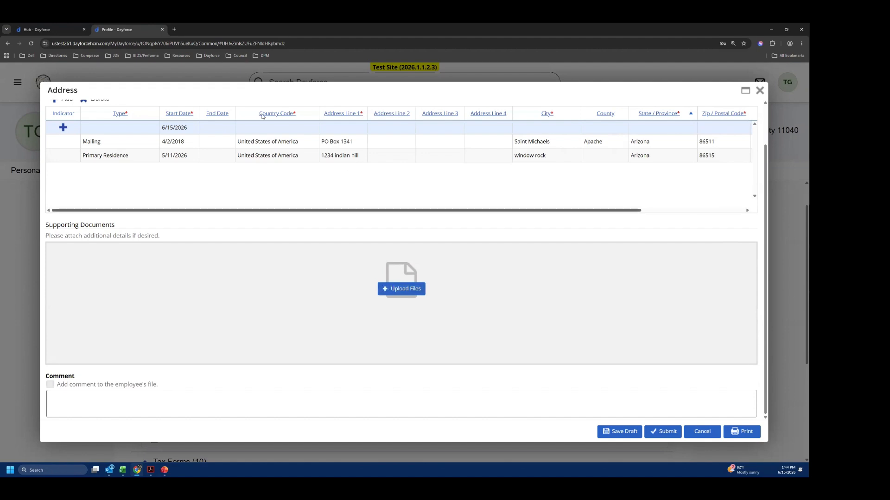
{"action": "left_click", "coordinate": [55, 403]}
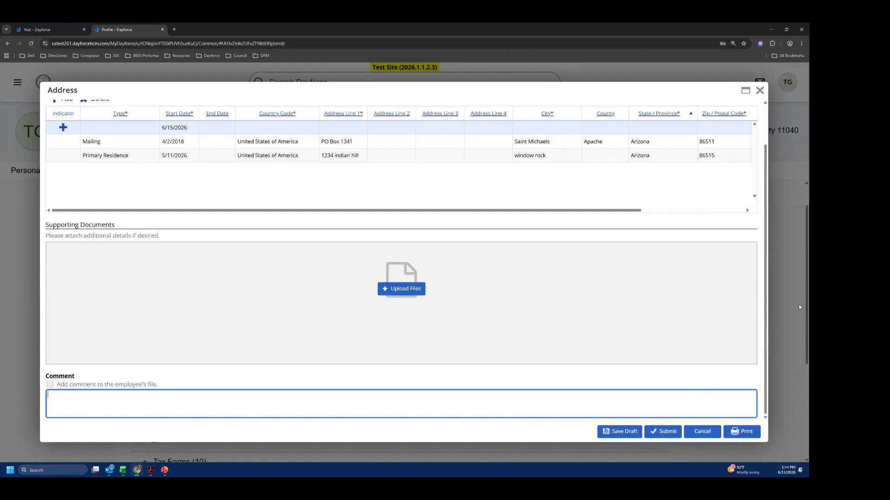
{"action": "left_click", "coordinate": [711, 433]}
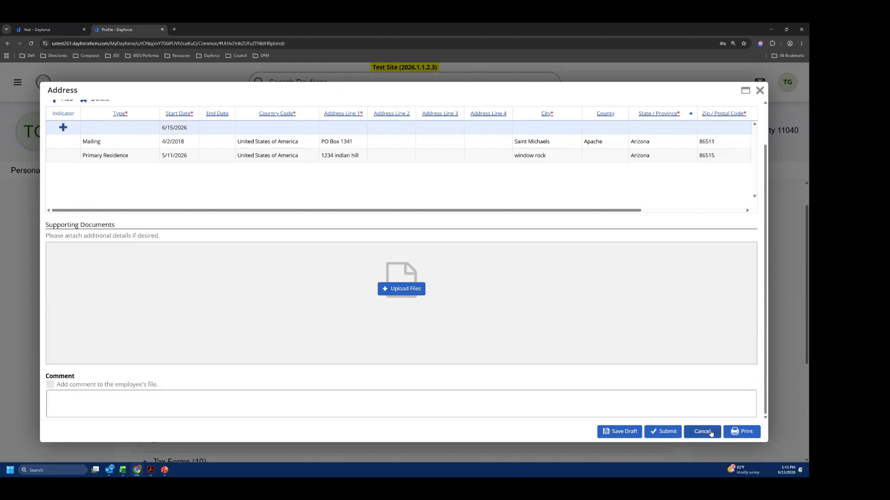
{"action": "left_click", "coordinate": [702, 436]}
- Open the Confidential Information Form (USA) and look through its Gender, Ethnicity and Veteran Status sections
{"action": "scroll", "coordinate": [278, 334], "scroll_direction": "down", "scroll_amount": 1}
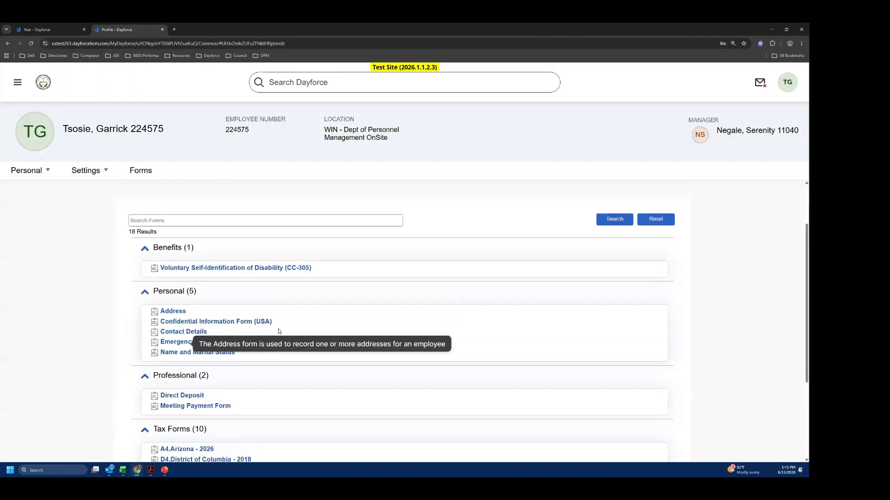
{"action": "scroll", "coordinate": [320, 325], "scroll_direction": "down", "scroll_amount": 1}
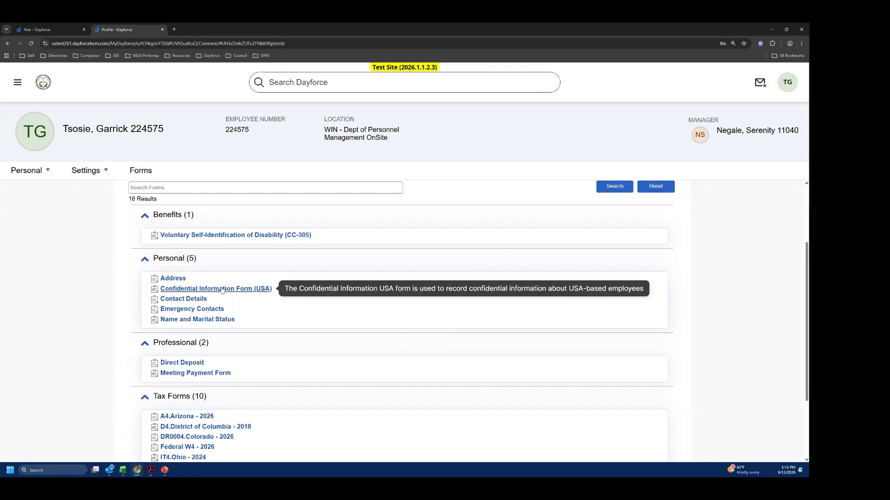
{"action": "left_click", "coordinate": [221, 289]}
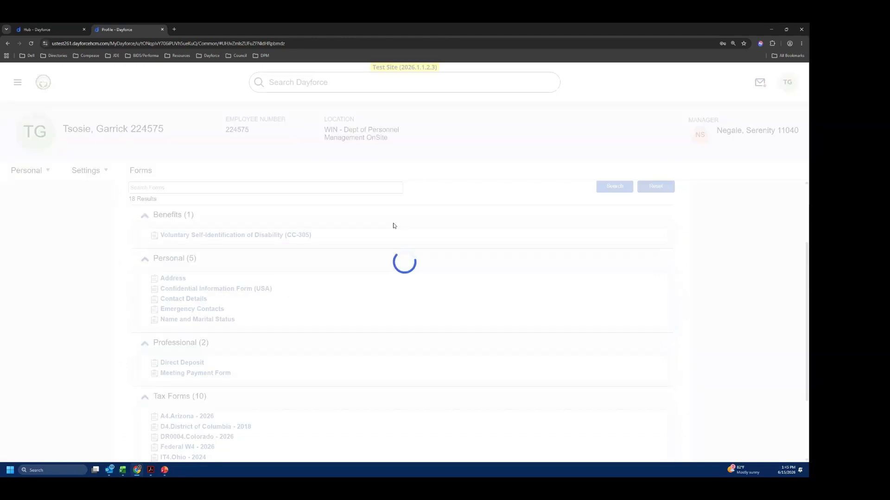
{"action": "scroll", "coordinate": [261, 213], "scroll_direction": "down", "scroll_amount": 3}
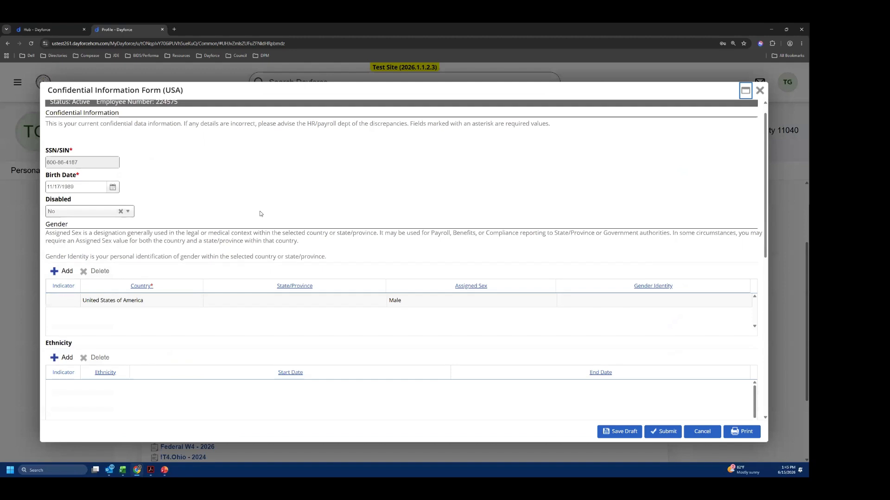
{"action": "scroll", "coordinate": [261, 214], "scroll_direction": "up", "scroll_amount": 2}
{"action": "scroll", "coordinate": [260, 216], "scroll_direction": "down", "scroll_amount": 1}
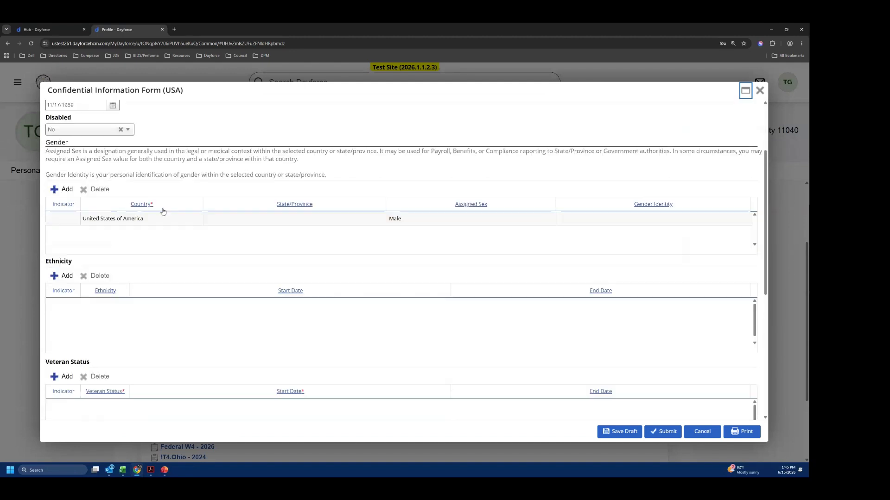
{"action": "scroll", "coordinate": [196, 134], "scroll_direction": "down", "scroll_amount": 1}
{"action": "scroll", "coordinate": [196, 133], "scroll_direction": "up", "scroll_amount": 1}
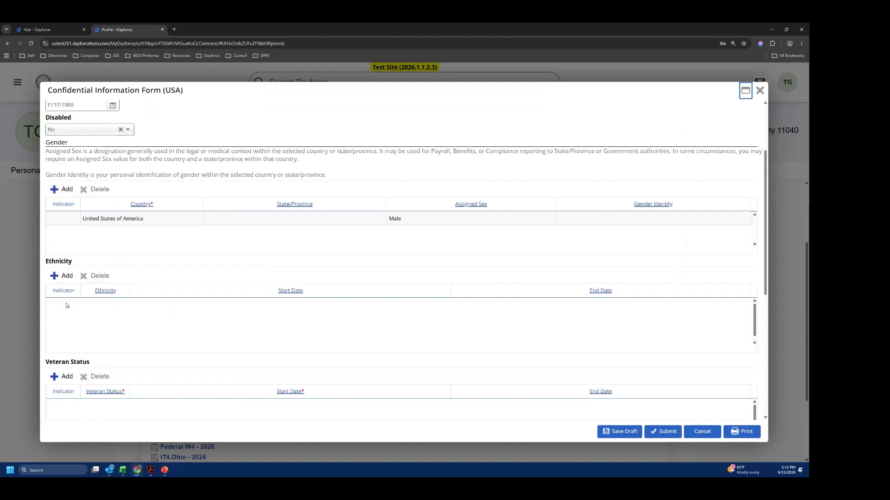
- Add a Veteran Status row to look at its status choices, and delete the row without selecting any
{"action": "scroll", "coordinate": [72, 378], "scroll_direction": "down", "scroll_amount": 2}
{"action": "left_click", "coordinate": [65, 345]}
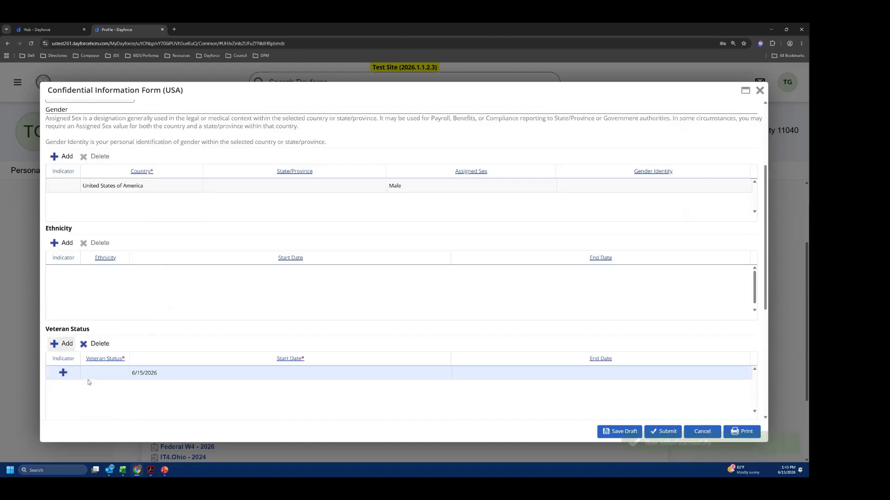
{"action": "left_click", "coordinate": [113, 374]}
{"action": "left_click", "coordinate": [126, 372]}
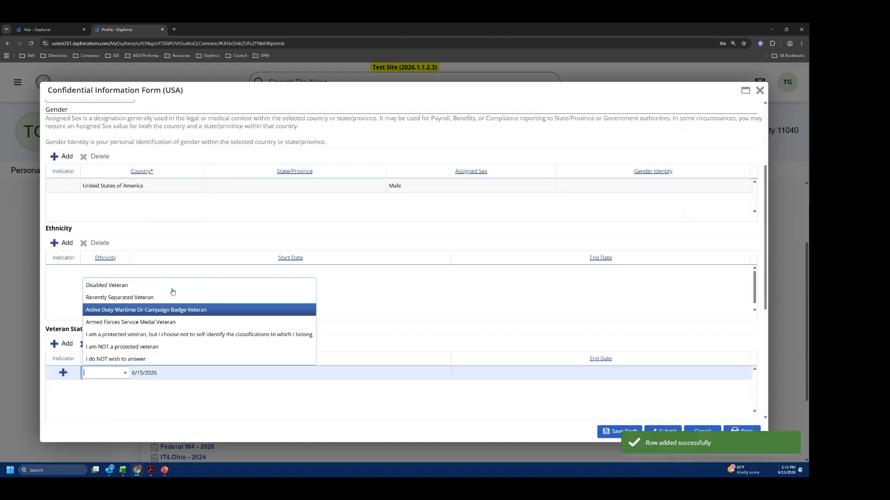
{"action": "left_click", "coordinate": [188, 414]}
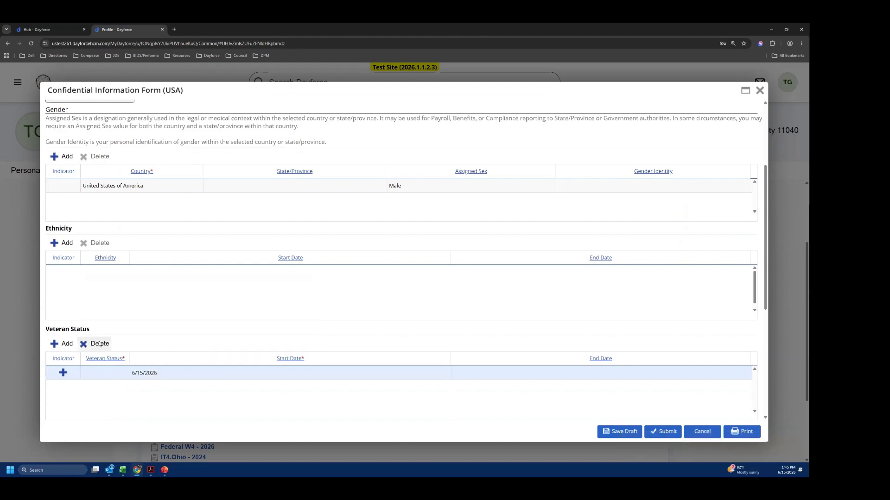
{"action": "left_click", "coordinate": [100, 344]}
- Add an Ethnicity row set to American Indian or Alaska Native (not Hispanic or Latino), starting 6/15/2026, and submit the form
{"action": "left_click", "coordinate": [59, 244]}
{"action": "left_click", "coordinate": [104, 274]}
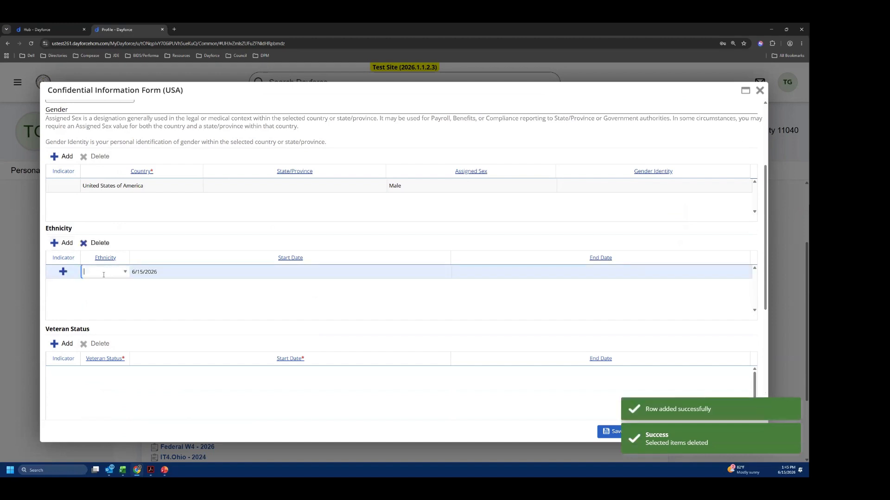
{"action": "left_click", "coordinate": [104, 275]}
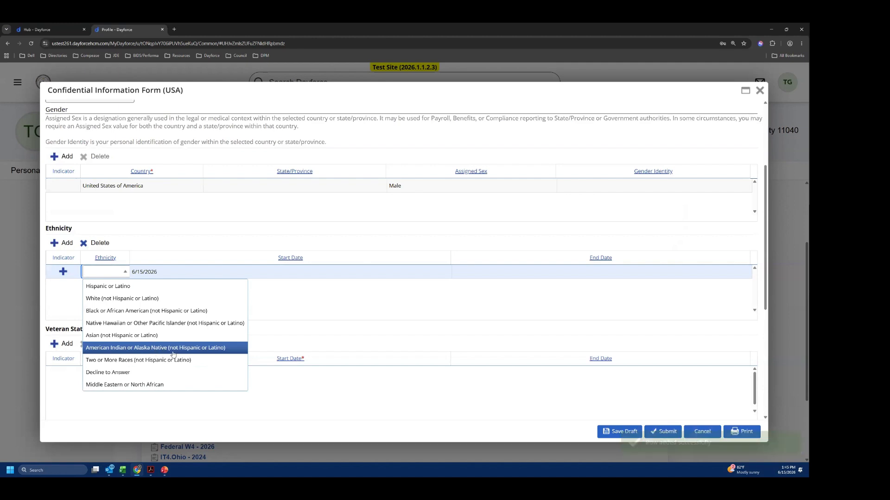
{"action": "left_click", "coordinate": [194, 352]}
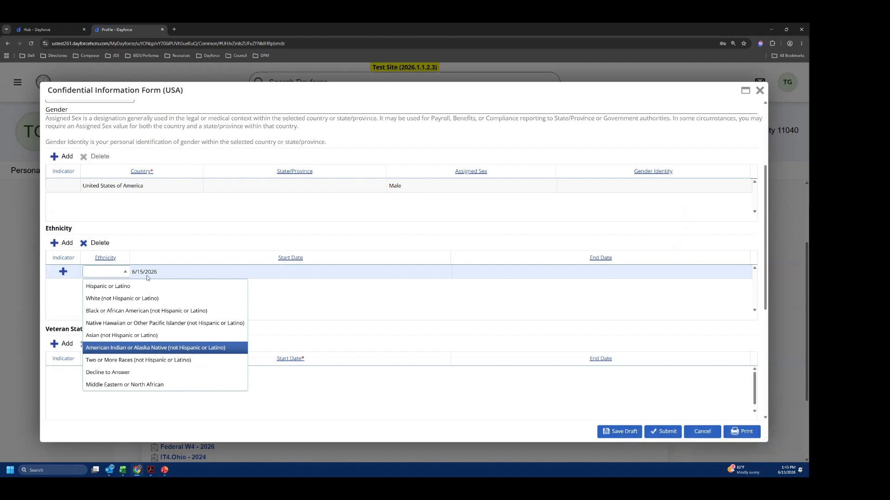
{"action": "left_click", "coordinate": [144, 273]}
{"action": "left_click_drag", "start_coordinate": [159, 272], "coordinate": [116, 272]}
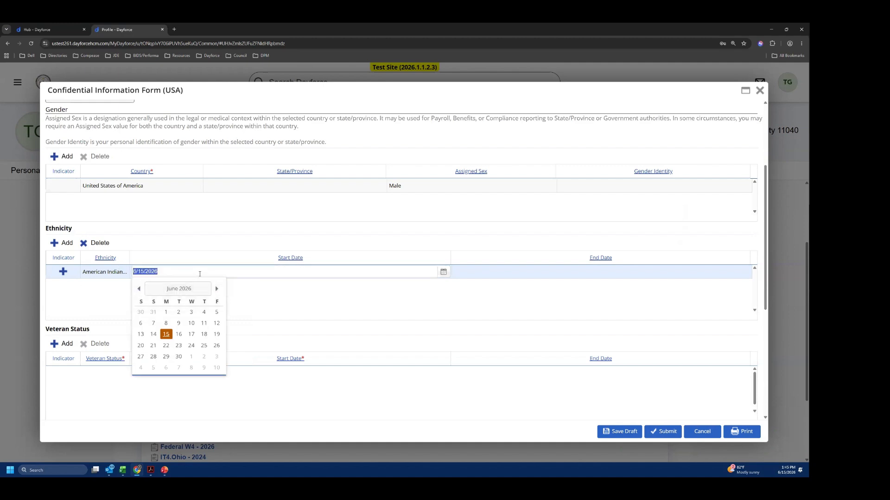
{"action": "left_click", "coordinate": [284, 300]}
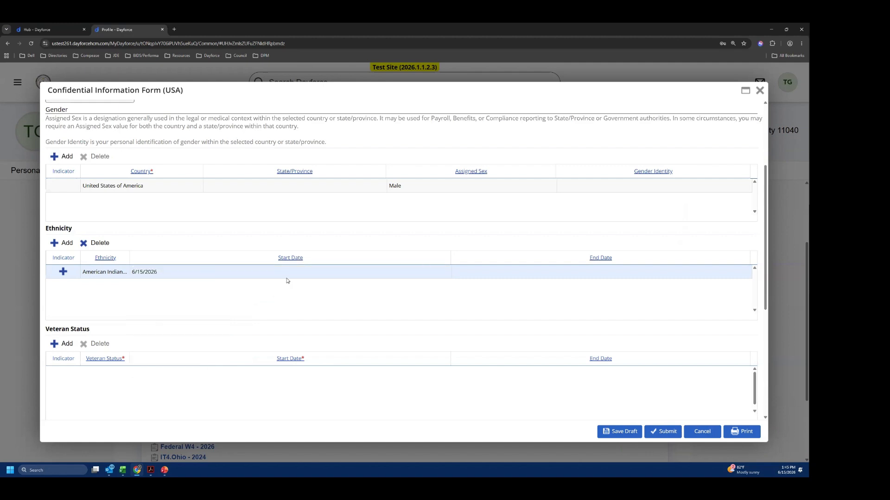
{"action": "scroll", "coordinate": [336, 302], "scroll_direction": "down", "scroll_amount": 2}
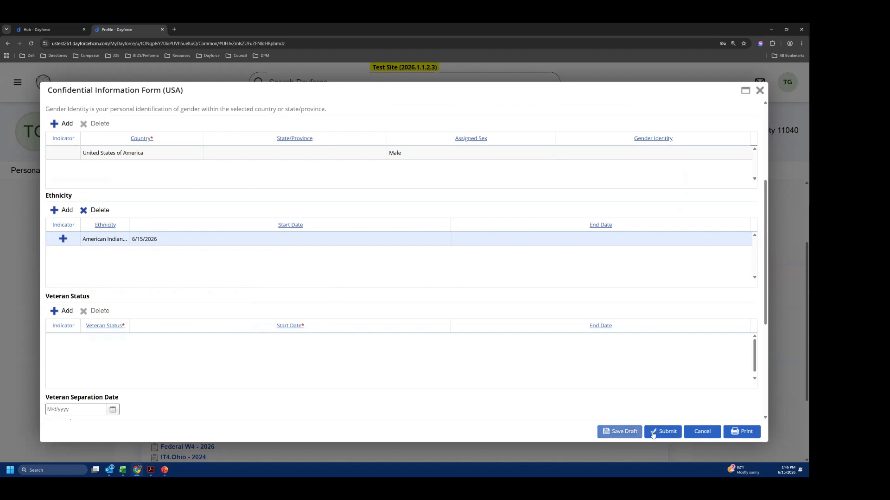
{"action": "left_click", "coordinate": [667, 433]}
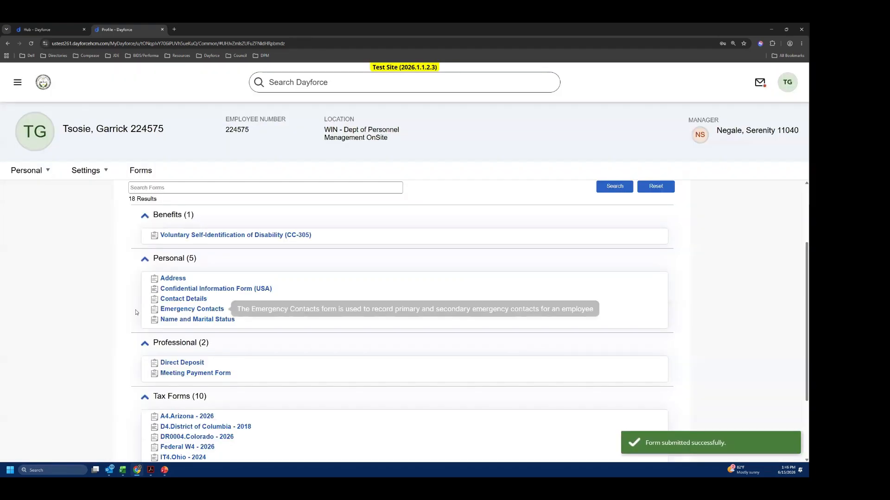
- Open the Contact Details form to view its phone number and electronic address tables, and close it unchanged
{"action": "scroll", "coordinate": [213, 285], "scroll_direction": "down", "scroll_amount": 1}
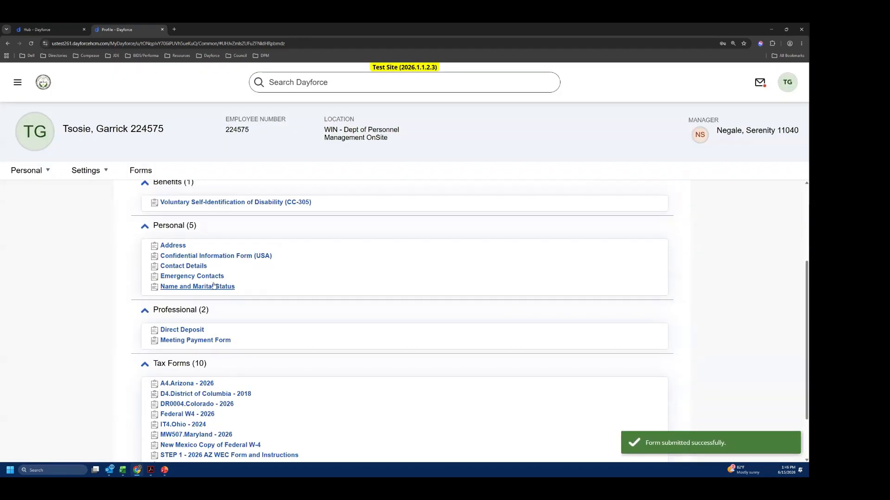
{"action": "left_click", "coordinate": [187, 266]}
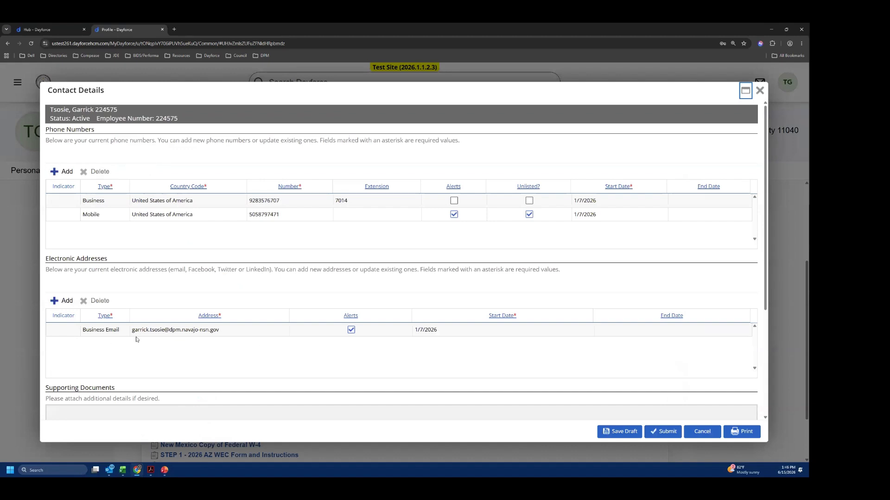
{"action": "left_click", "coordinate": [760, 91]}
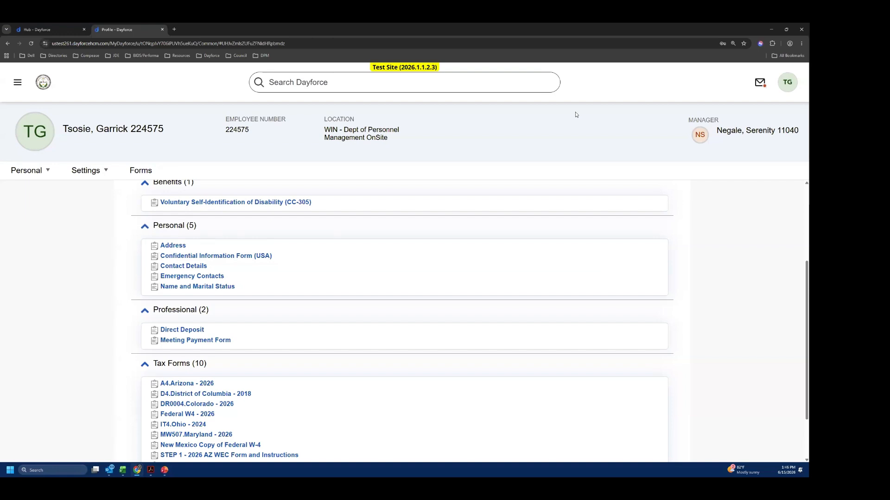
- Open the Emergency Contacts form to view the primary emergency contact's details, and close it without saving
{"action": "left_click", "coordinate": [203, 277]}
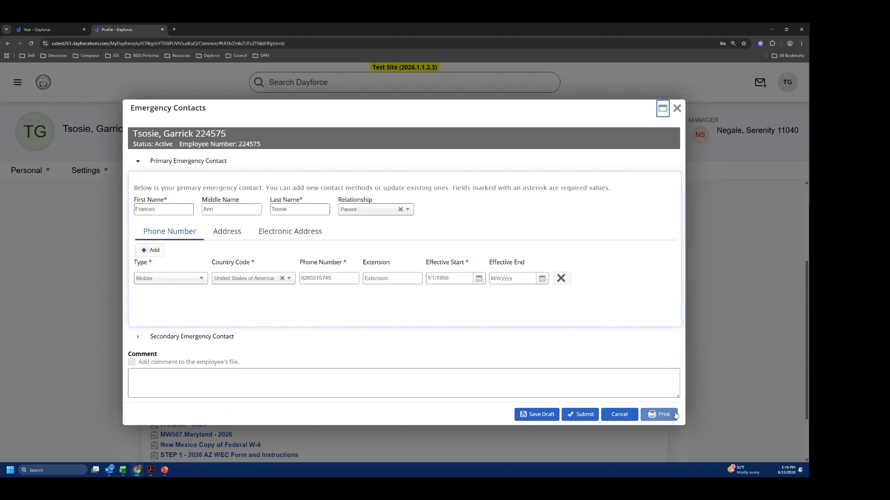
{"action": "key", "text": "ctrl+a"}
{"action": "left_click_drag", "start_coordinate": [687, 120], "coordinate": [666, 161]}
{"action": "left_click", "coordinate": [668, 160]}
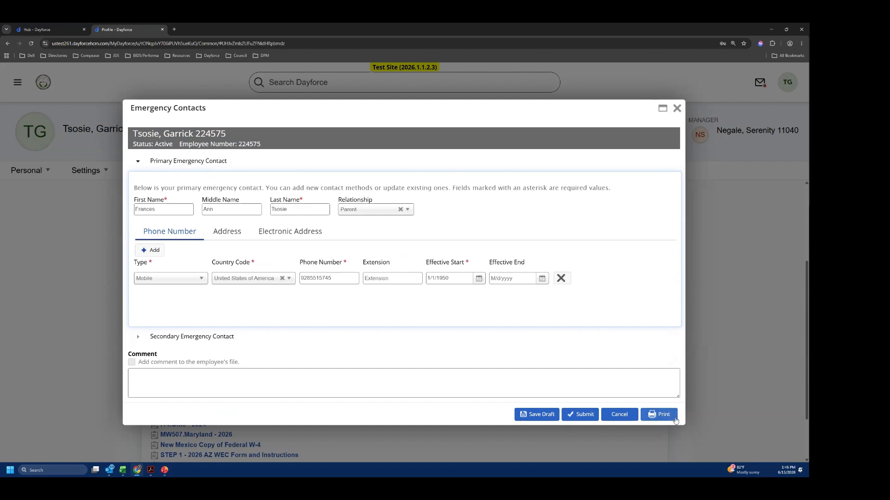
{"action": "left_click", "coordinate": [676, 108]}
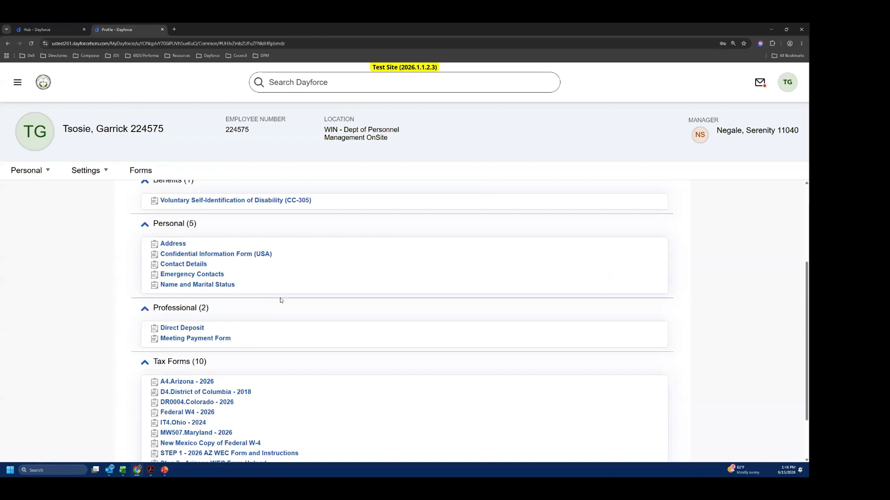
- Open the Name and Marital Status form and review its name fields, Marital Status table and Supporting Documents section
{"action": "scroll", "coordinate": [280, 299], "scroll_direction": "down", "scroll_amount": 1}
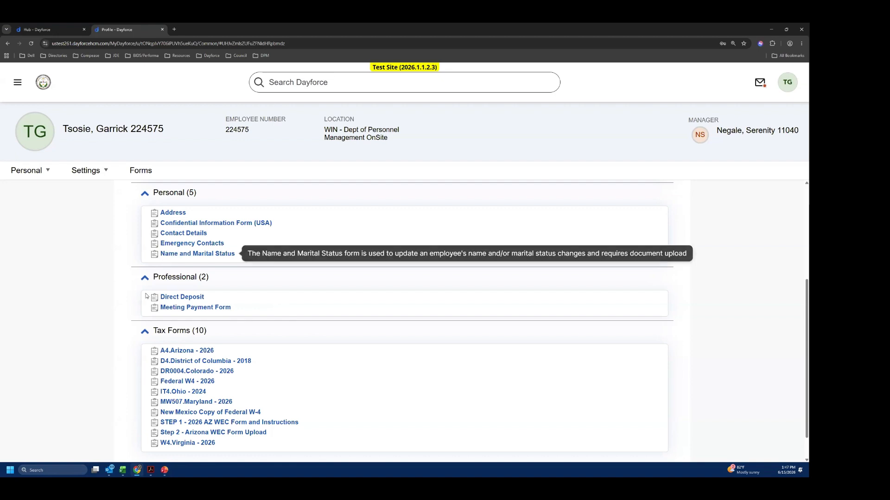
{"action": "scroll", "coordinate": [246, 299], "scroll_direction": "down", "scroll_amount": 1}
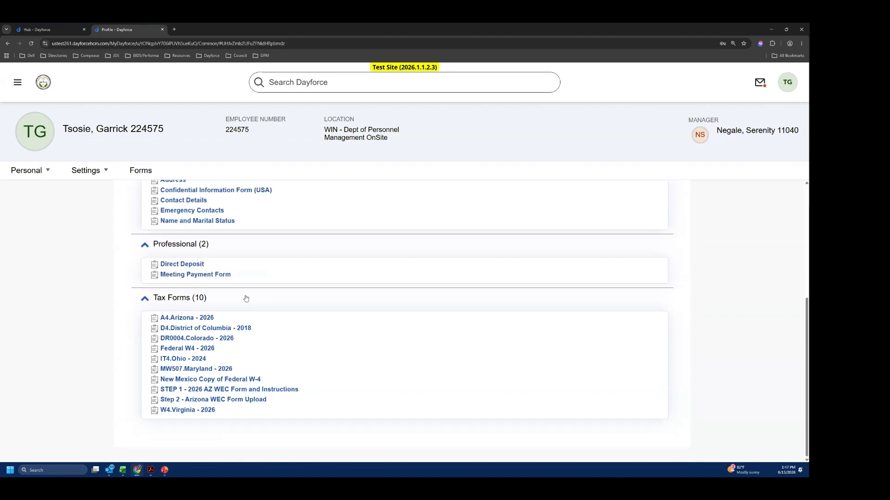
{"action": "left_click", "coordinate": [205, 219]}
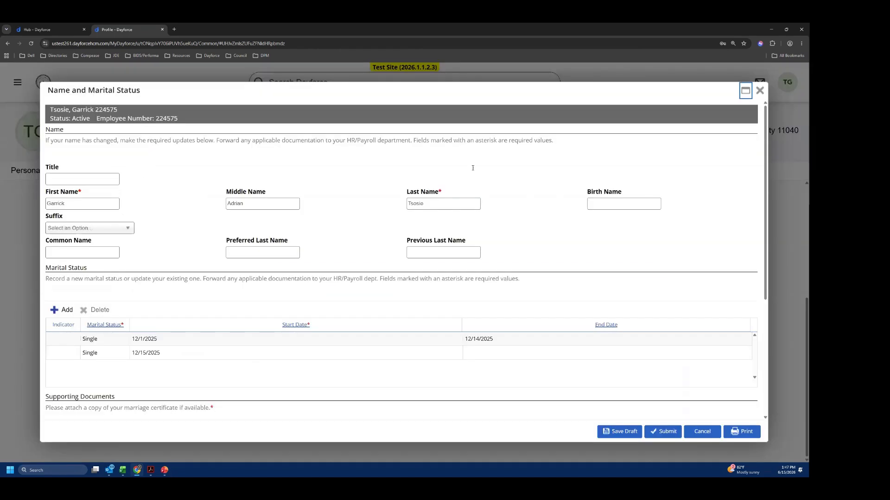
{"action": "scroll", "coordinate": [542, 340], "scroll_direction": "down", "scroll_amount": 2}
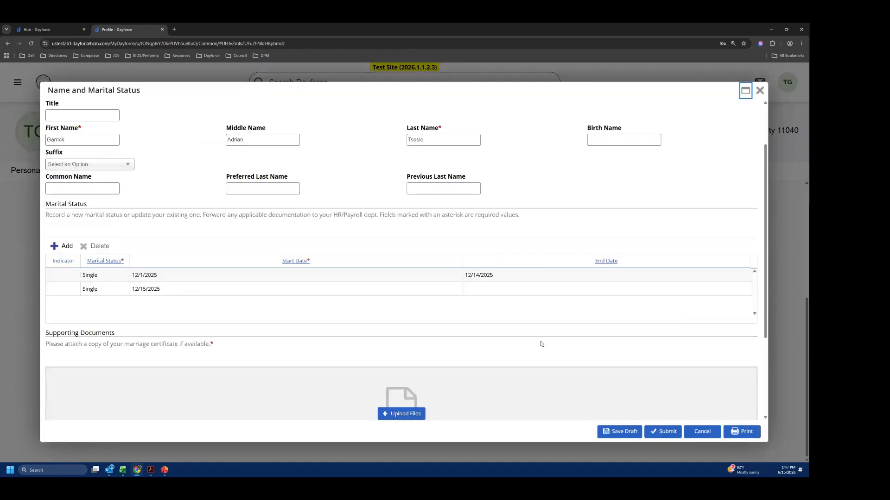
{"action": "scroll", "coordinate": [540, 343], "scroll_direction": "up", "scroll_amount": 1}
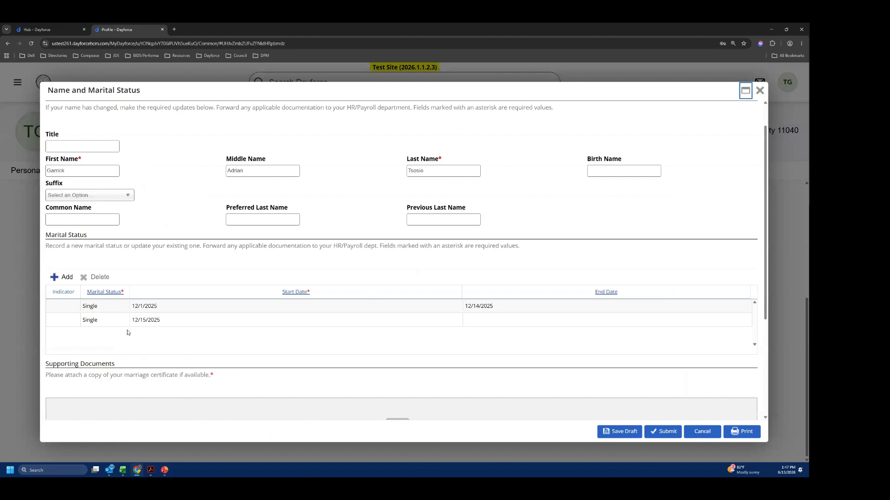
{"action": "scroll", "coordinate": [128, 332], "scroll_direction": "down", "scroll_amount": 2}
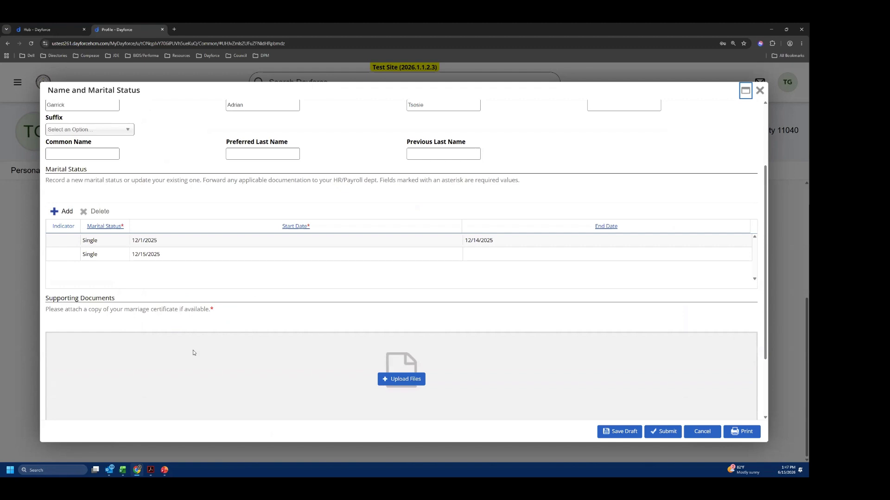
{"action": "scroll", "coordinate": [324, 366], "scroll_direction": "down", "scroll_amount": 1}
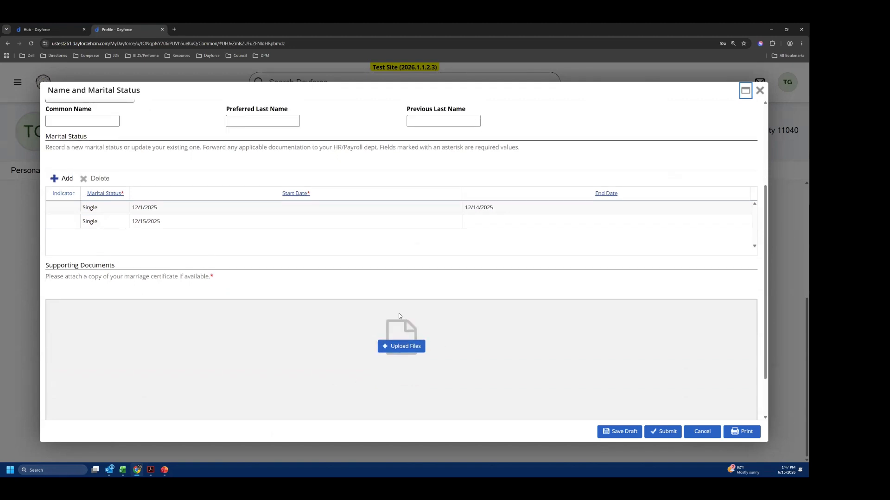
{"action": "scroll", "coordinate": [406, 363], "scroll_direction": "down", "scroll_amount": 2}
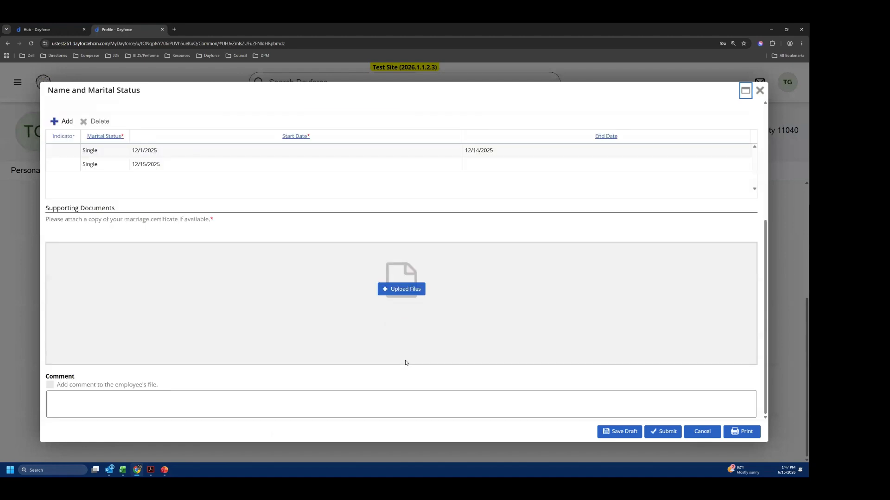
{"action": "scroll", "coordinate": [406, 364], "scroll_direction": "up", "scroll_amount": 5}
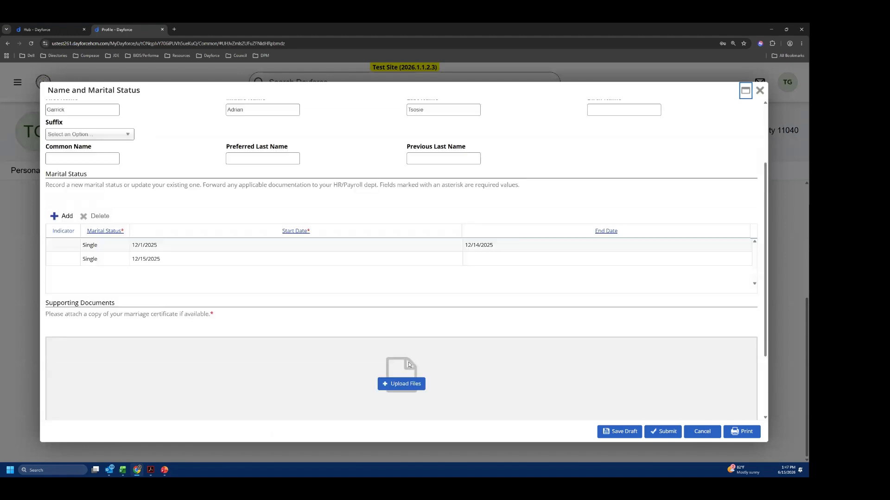
- Review the Marital Status table, Supporting Documents upload area and Comment section, and cancel the form without saving
{"action": "scroll", "coordinate": [409, 365], "scroll_direction": "down", "scroll_amount": 3}
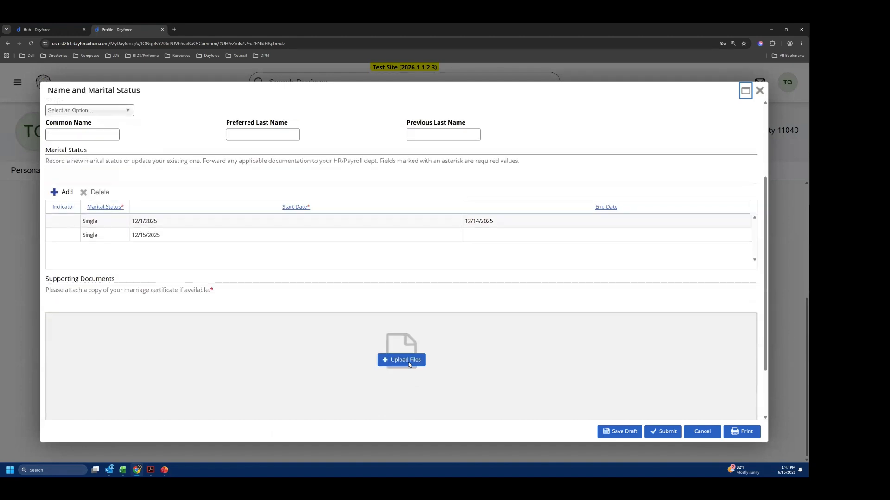
{"action": "scroll", "coordinate": [409, 364], "scroll_direction": "down", "scroll_amount": 1}
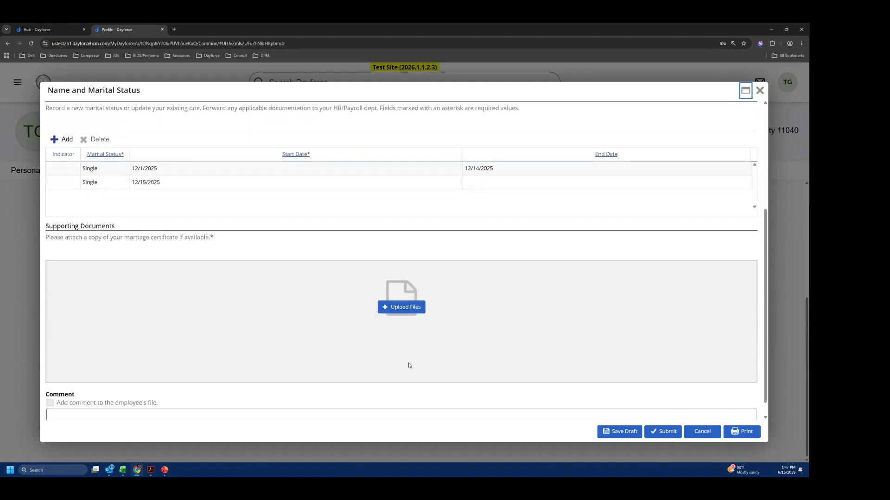
{"action": "scroll", "coordinate": [409, 366], "scroll_direction": "down", "scroll_amount": 1}
{"action": "left_click", "coordinate": [368, 414]}
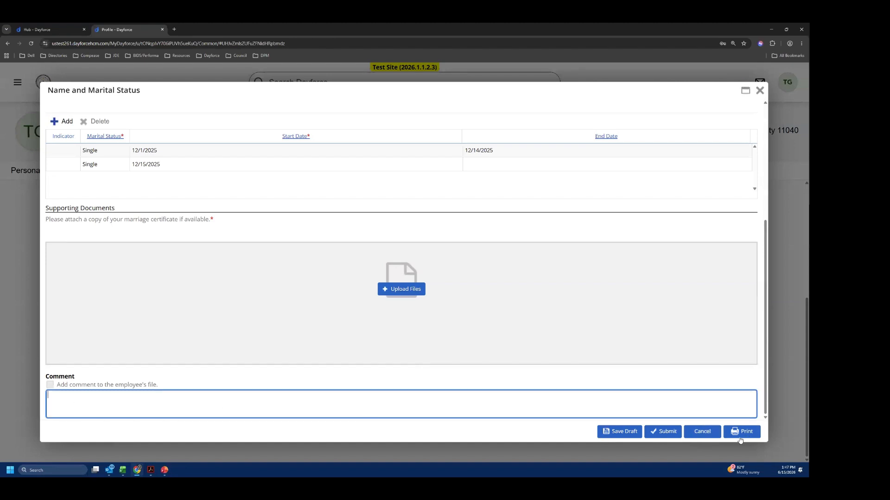
{"action": "left_click", "coordinate": [706, 437]}
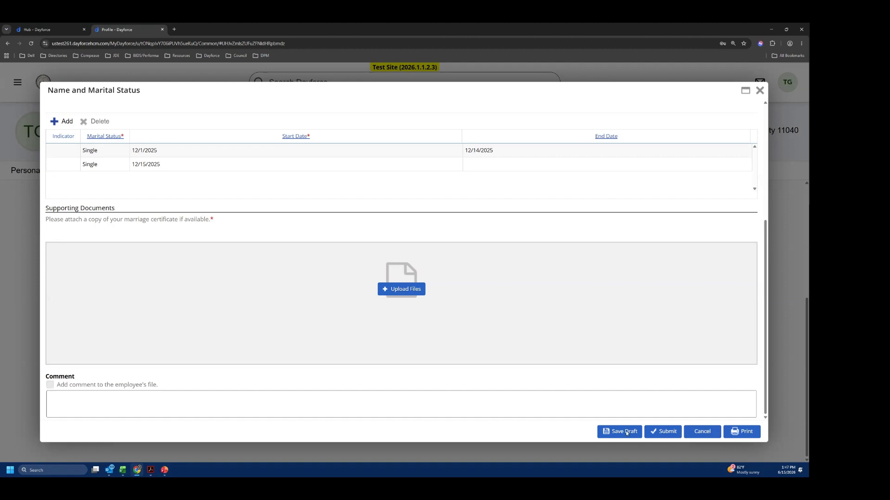
{"action": "left_click", "coordinate": [704, 433]}
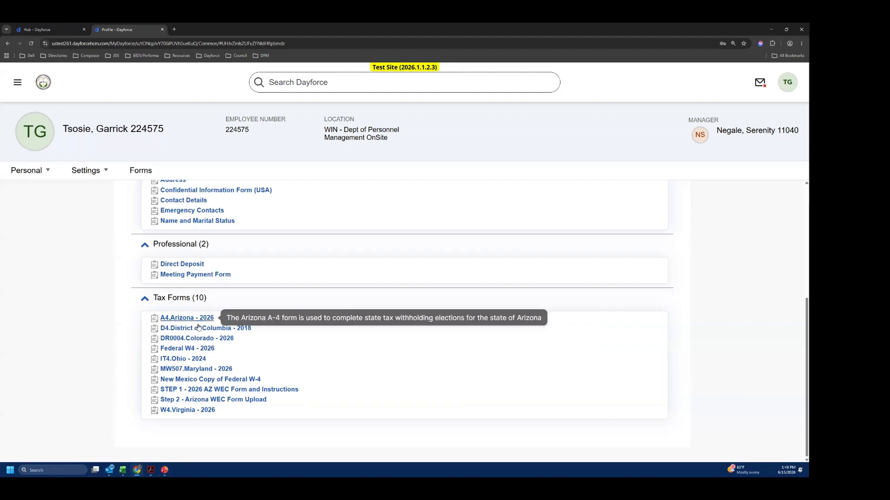
- Open the Federal W4 - 2026 tax form and review its Steps 1 to 5, signature field and page 2 instructions
{"action": "left_click", "coordinate": [189, 350]}
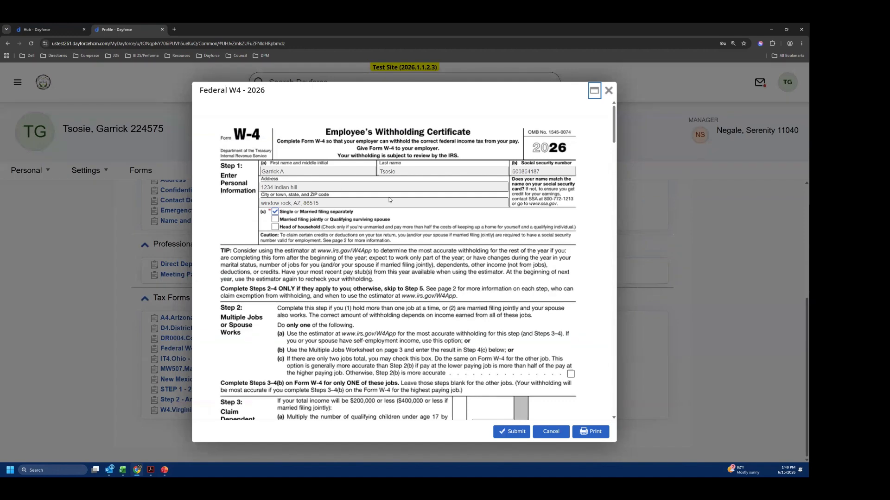
{"action": "scroll", "coordinate": [393, 251], "scroll_direction": "down", "scroll_amount": 3}
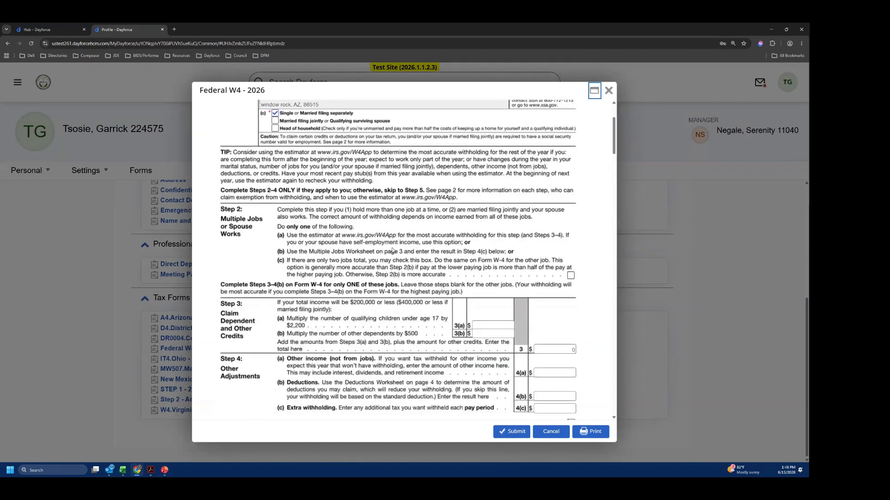
{"action": "scroll", "coordinate": [393, 250], "scroll_direction": "down", "scroll_amount": 3}
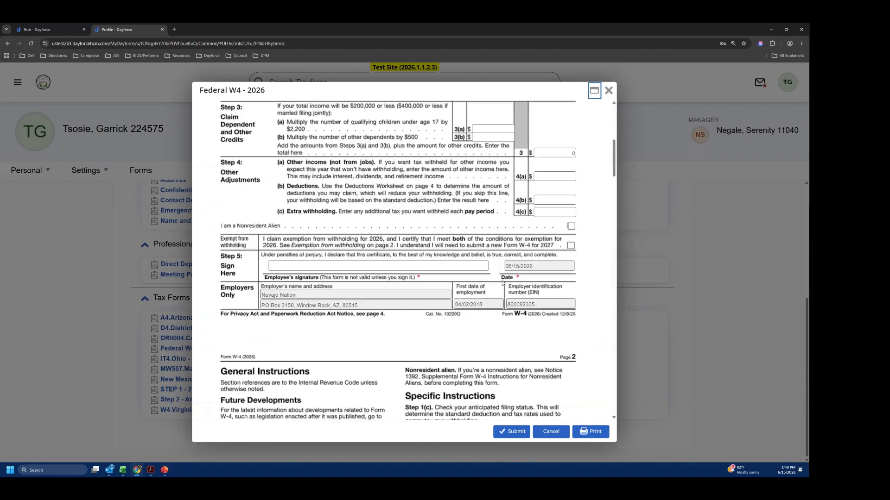
{"action": "left_click", "coordinate": [360, 269]}
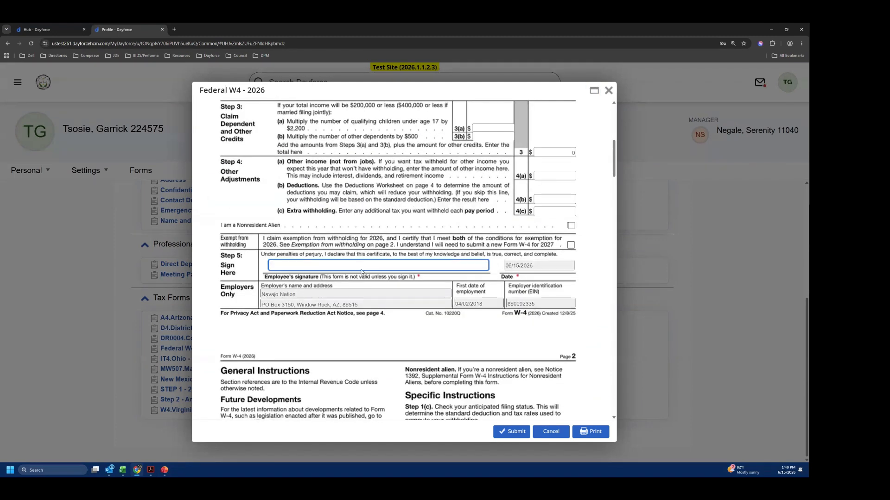
{"action": "scroll", "coordinate": [418, 291], "scroll_direction": "down", "scroll_amount": 2}
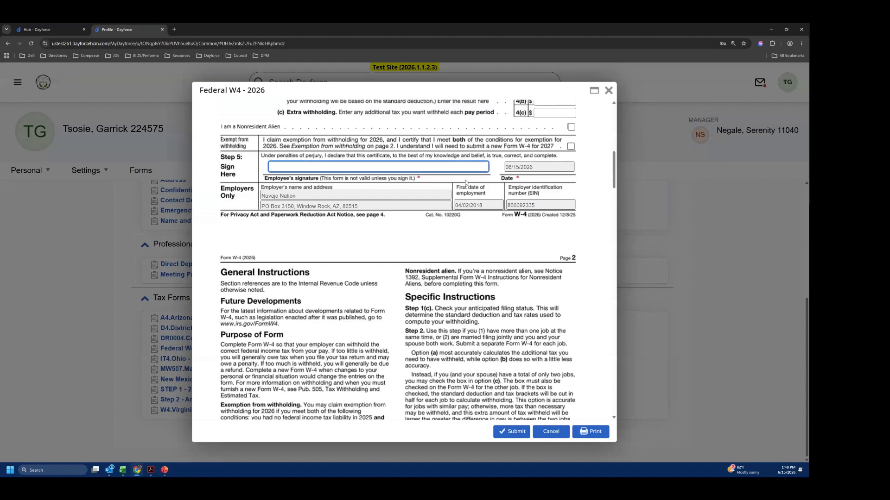
{"action": "scroll", "coordinate": [483, 256], "scroll_direction": "down", "scroll_amount": 2}
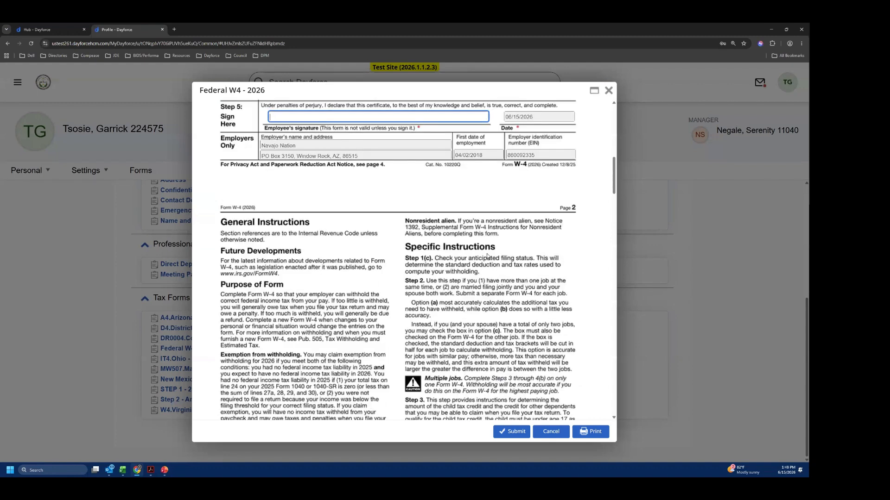
- Review the W-4's signature, exemption, adjustment and multiple jobs sections again, and cancel the form without submitting
{"action": "scroll", "coordinate": [510, 278], "scroll_direction": "up", "scroll_amount": 2}
{"action": "left_click", "coordinate": [582, 246]}
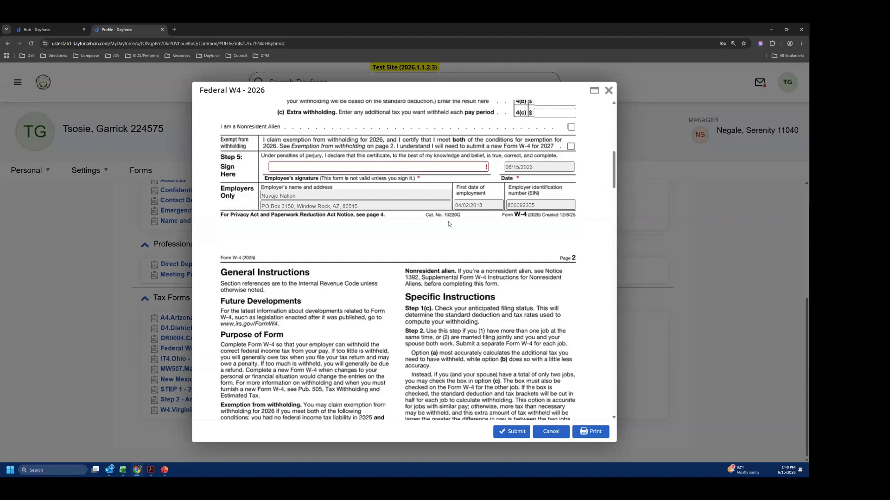
{"action": "scroll", "coordinate": [548, 222], "scroll_direction": "up", "scroll_amount": 5}
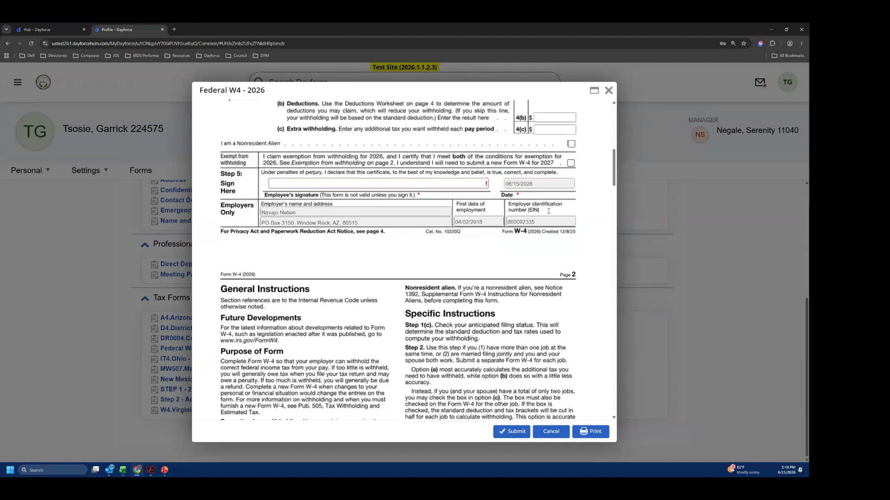
{"action": "scroll", "coordinate": [455, 211], "scroll_direction": "up", "scroll_amount": 2}
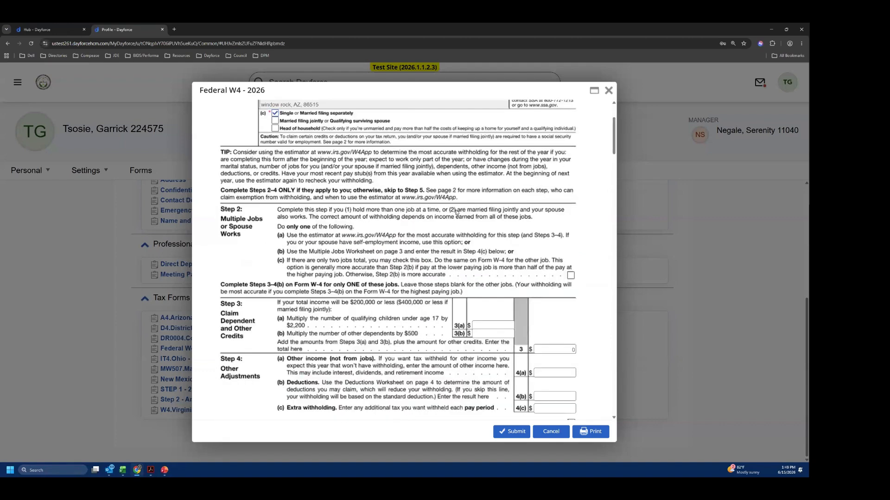
{"action": "scroll", "coordinate": [456, 212], "scroll_direction": "down", "scroll_amount": 1}
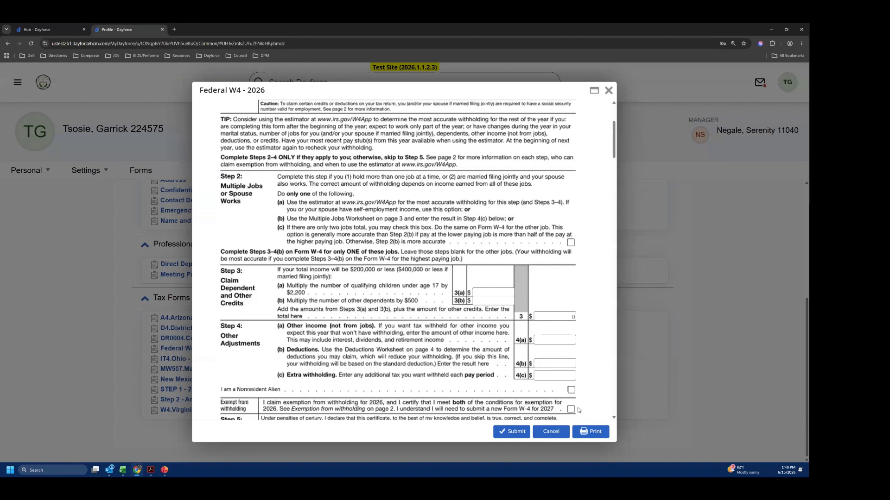
{"action": "left_click", "coordinate": [545, 433]}
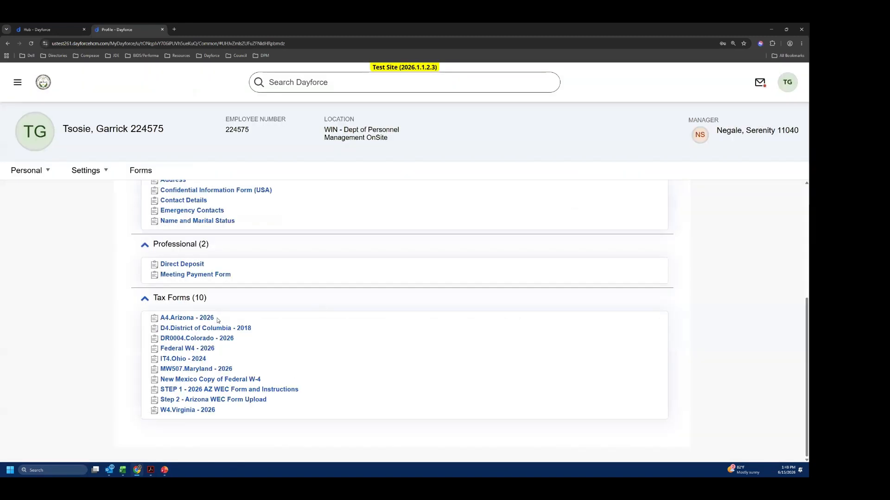
- Look back over the Tax Forms, Professional, Personal and Benefits categories up to the start of the Forms page
{"action": "scroll", "coordinate": [245, 320], "scroll_direction": "up", "scroll_amount": 2}
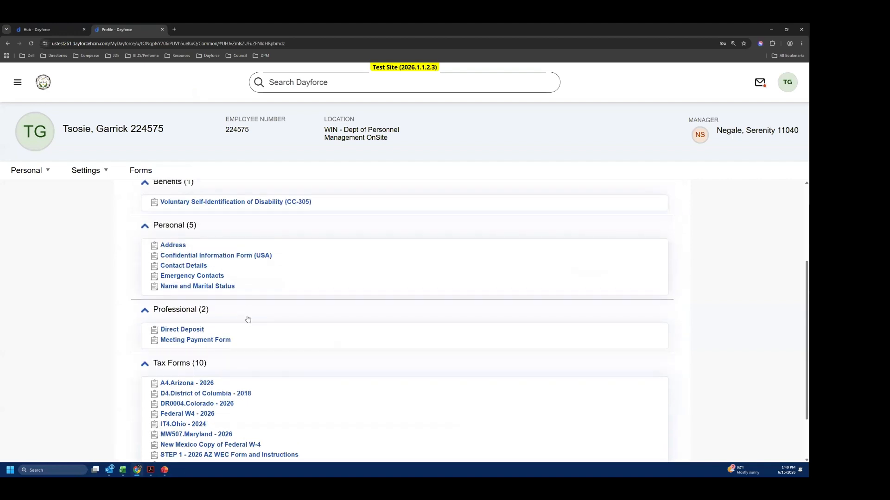
{"action": "scroll", "coordinate": [248, 319], "scroll_direction": "down", "scroll_amount": 2}
{"action": "scroll", "coordinate": [370, 345], "scroll_direction": "up", "scroll_amount": 4}
{"action": "scroll", "coordinate": [370, 344], "scroll_direction": "up", "scroll_amount": 2}
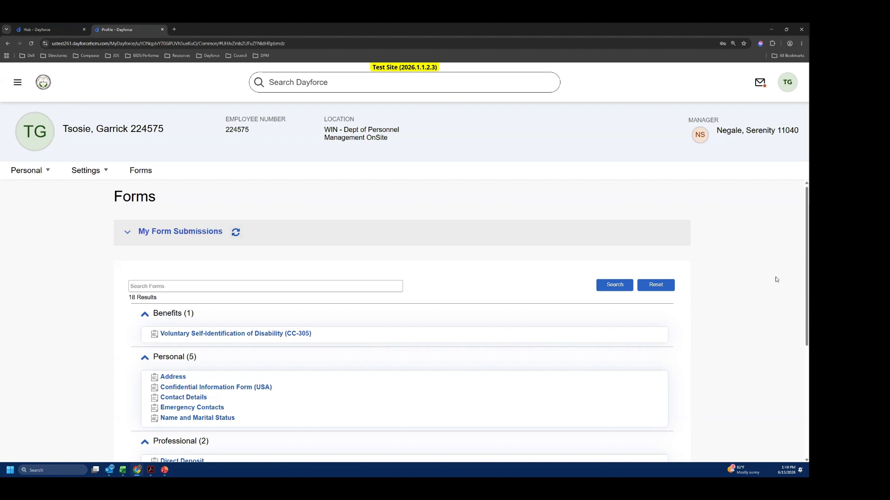
{"action": "scroll", "coordinate": [800, 198], "scroll_direction": "up", "scroll_amount": 1}
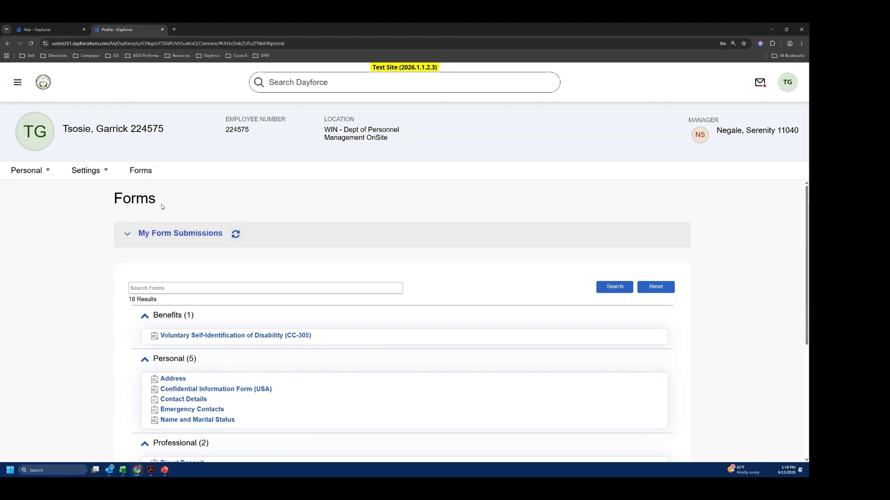
- View the account's available roles and open the messages, closing each without making changes
{"action": "left_click", "coordinate": [788, 82]}
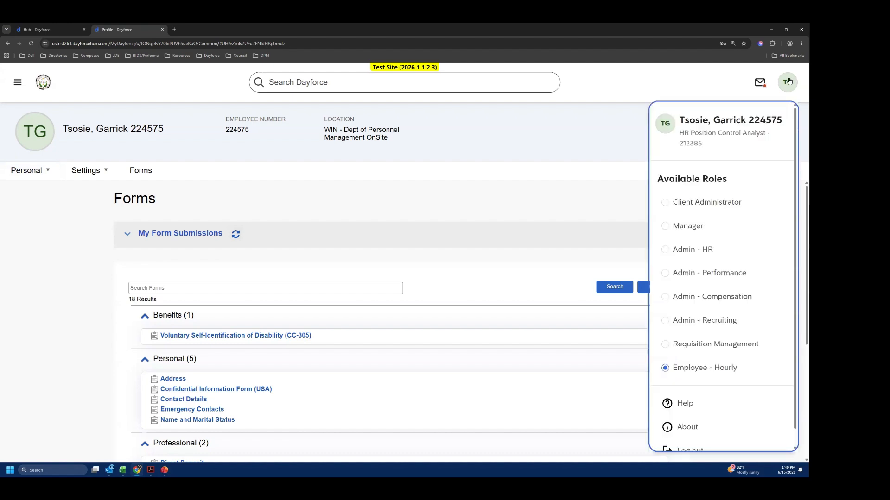
{"action": "left_click", "coordinate": [504, 176]}
{"action": "left_click", "coordinate": [761, 85]}
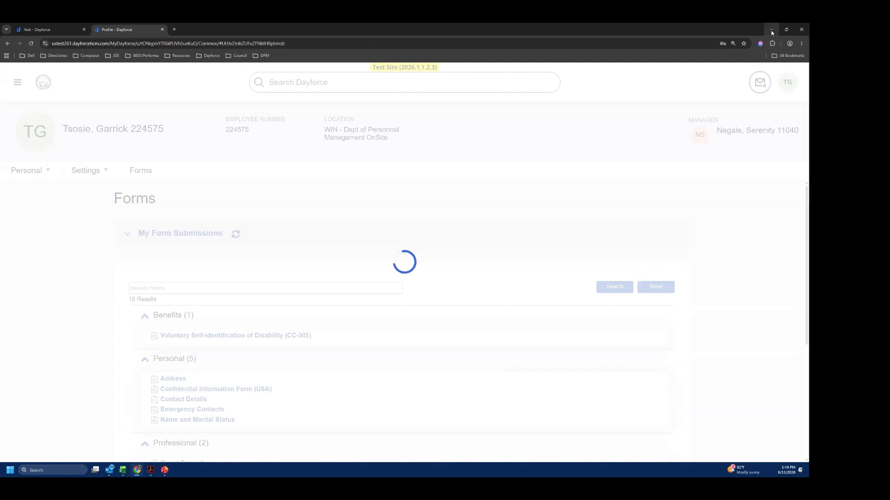
{"action": "left_click", "coordinate": [781, 129]}
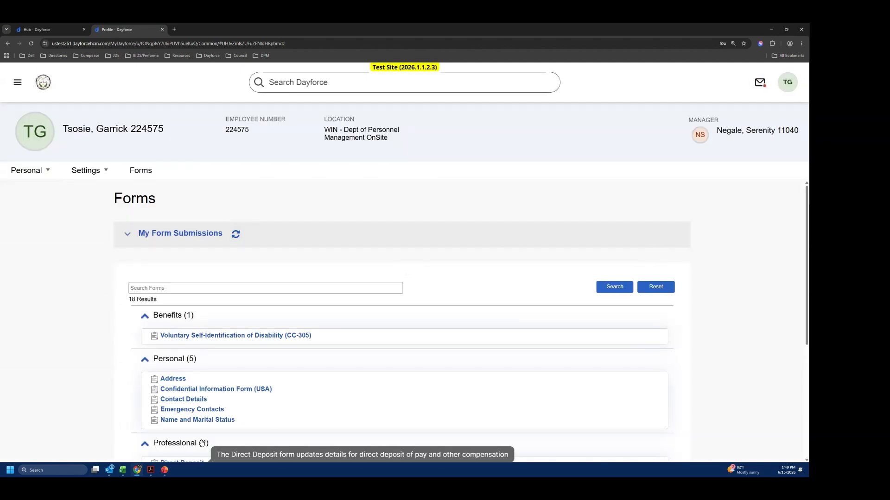
{"action": "scroll", "coordinate": [201, 419], "scroll_direction": "down", "scroll_amount": 2}
{"action": "left_click", "coordinate": [165, 470]}
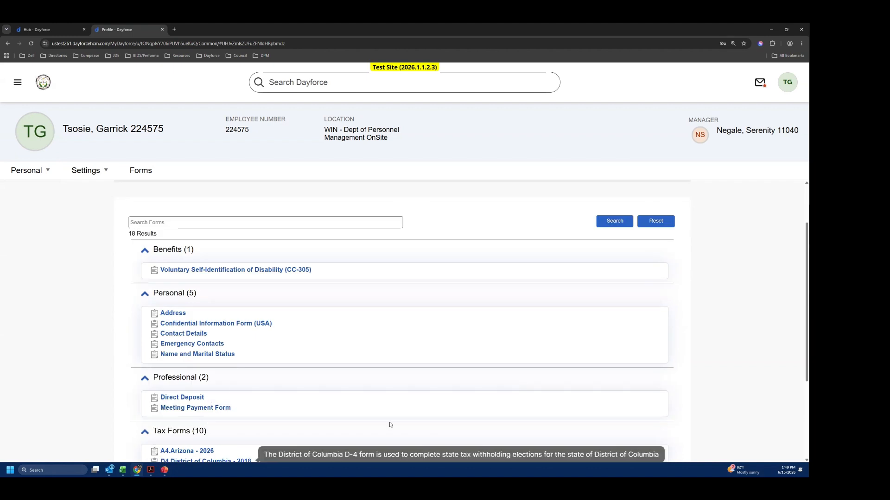